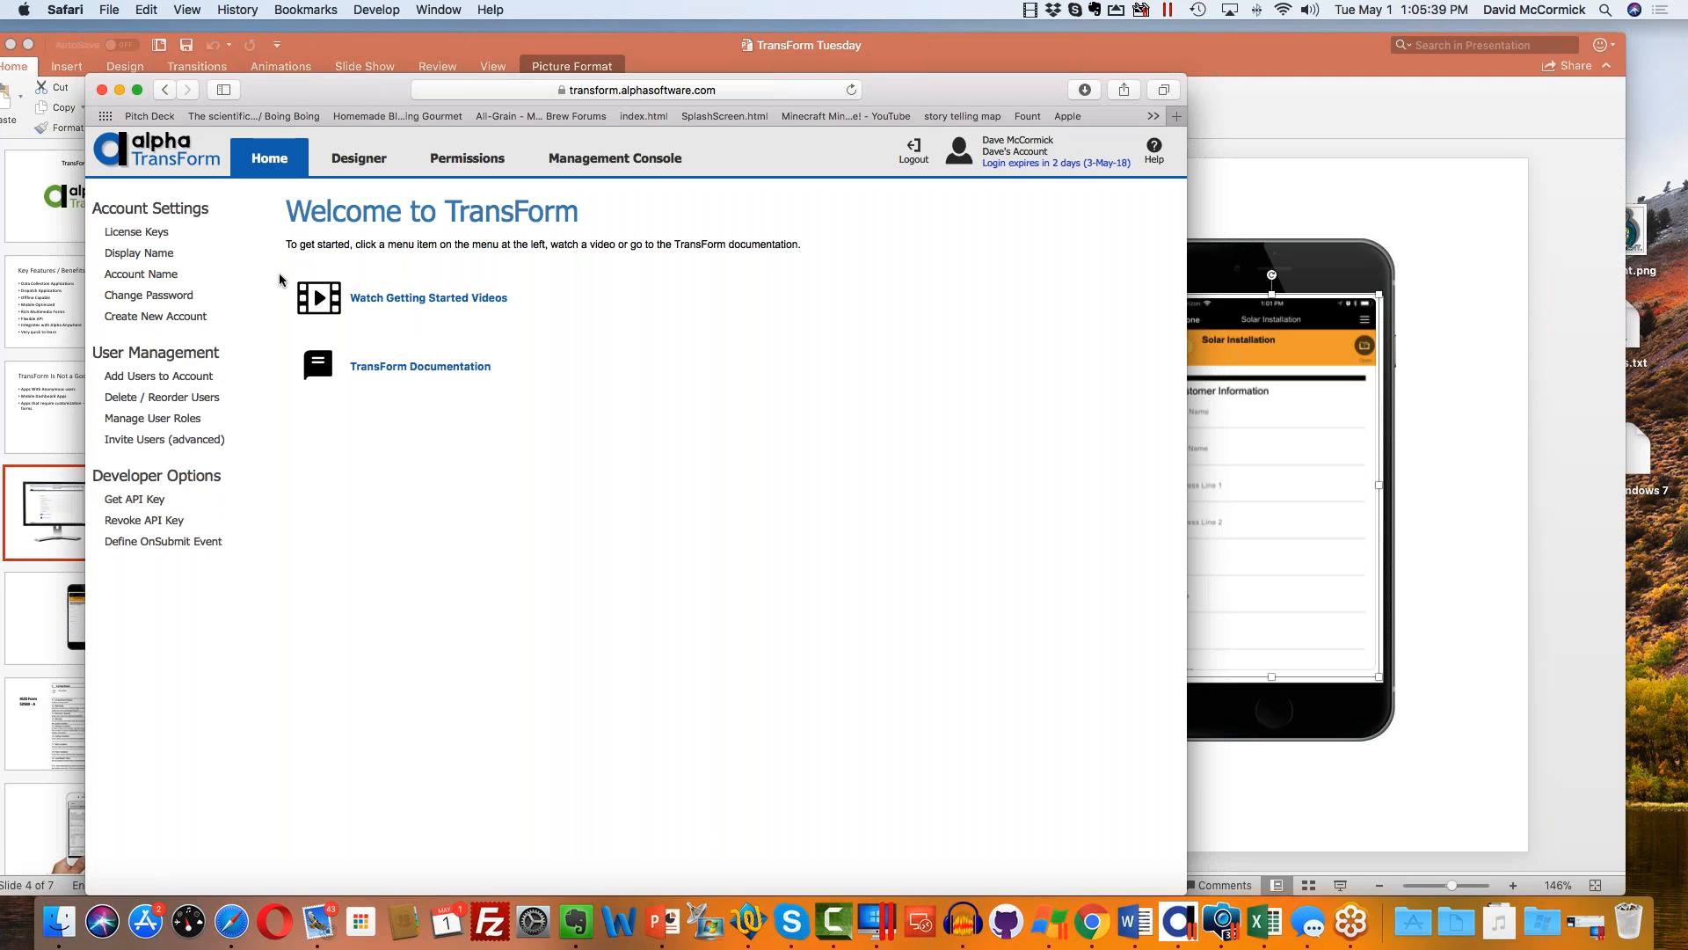
# Open the list of shared form types in the Designer so one can be copied.
pyautogui.click(384, 166)
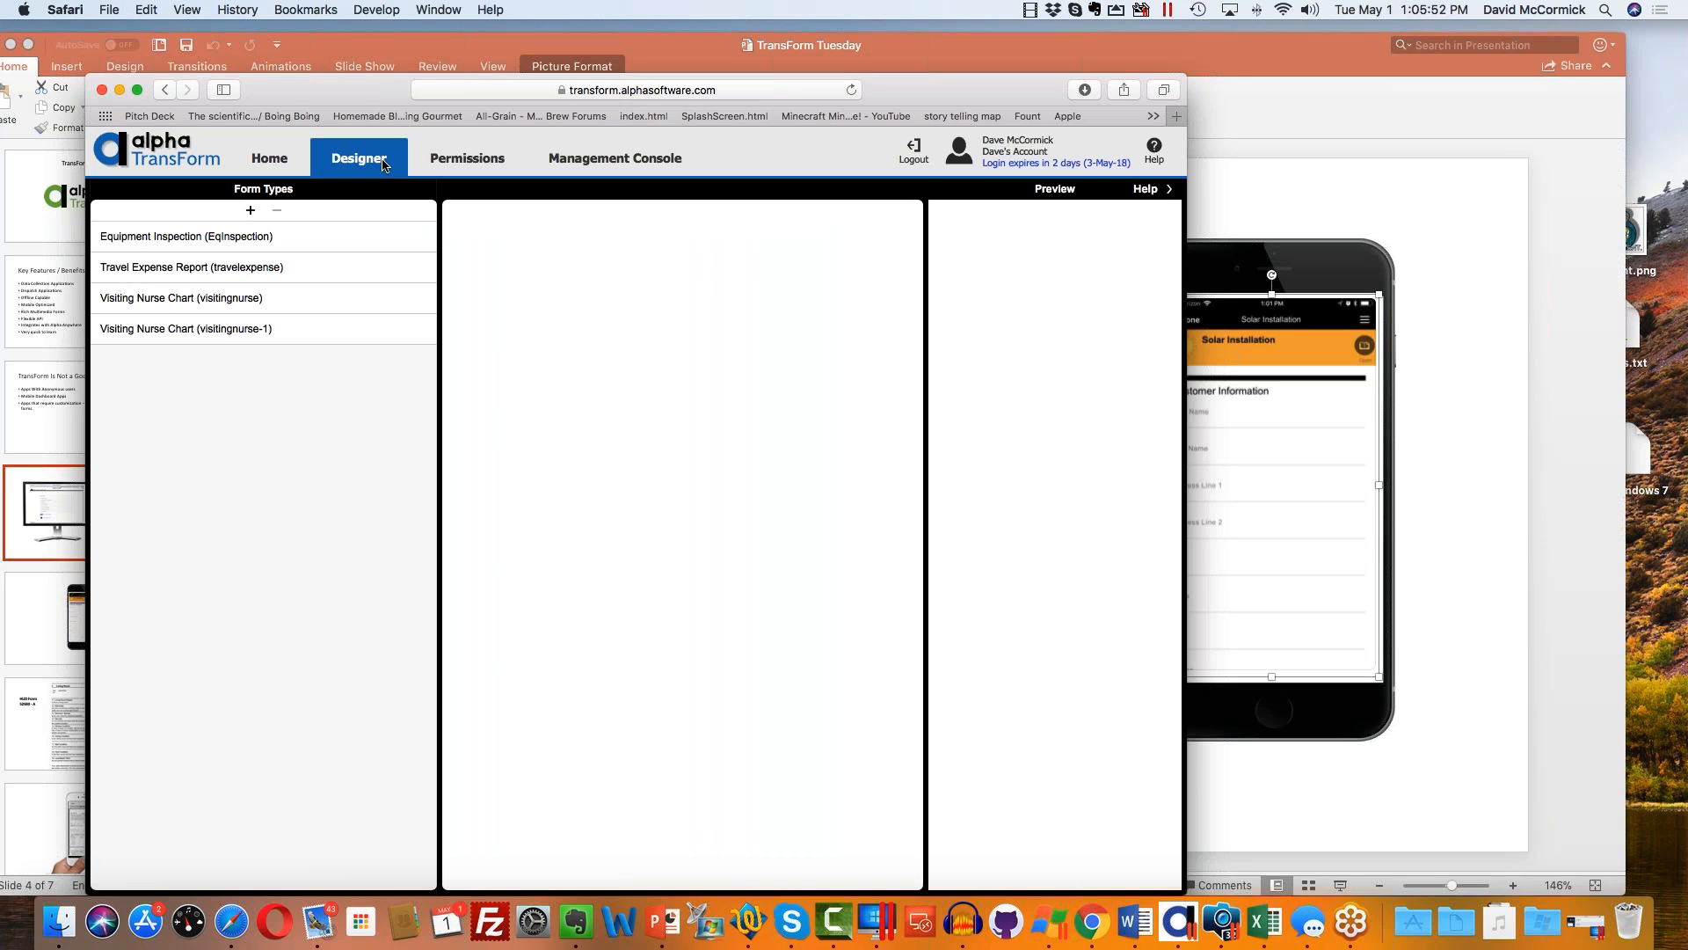
pyautogui.click(250, 213)
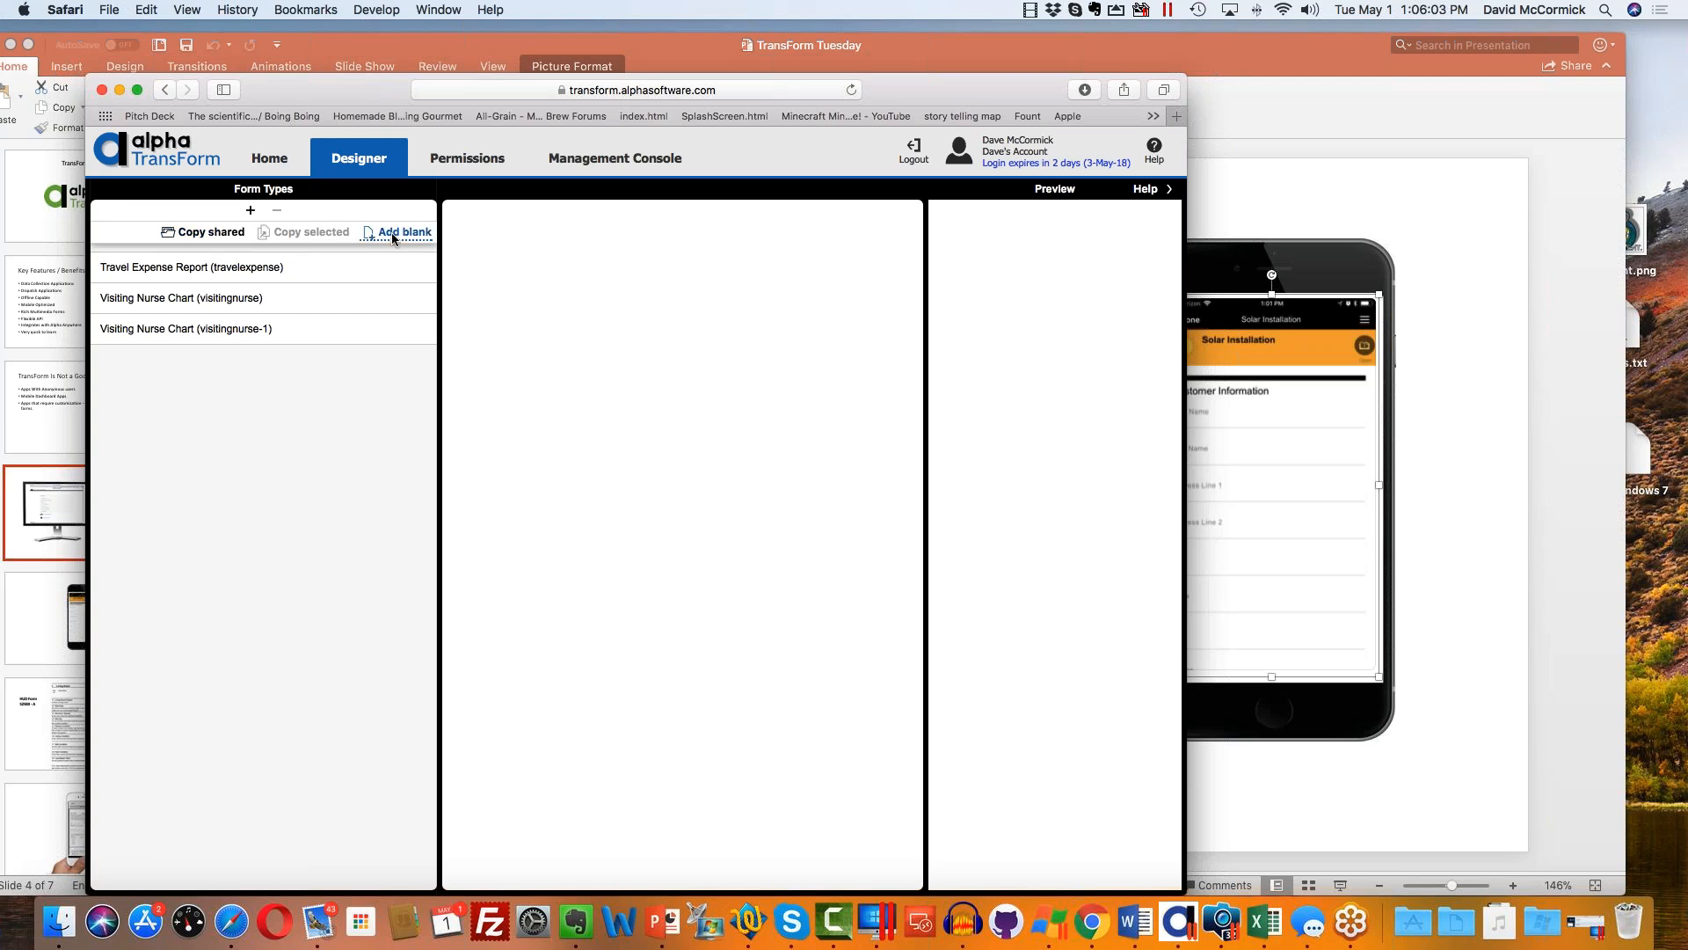
pyautogui.click(226, 228)
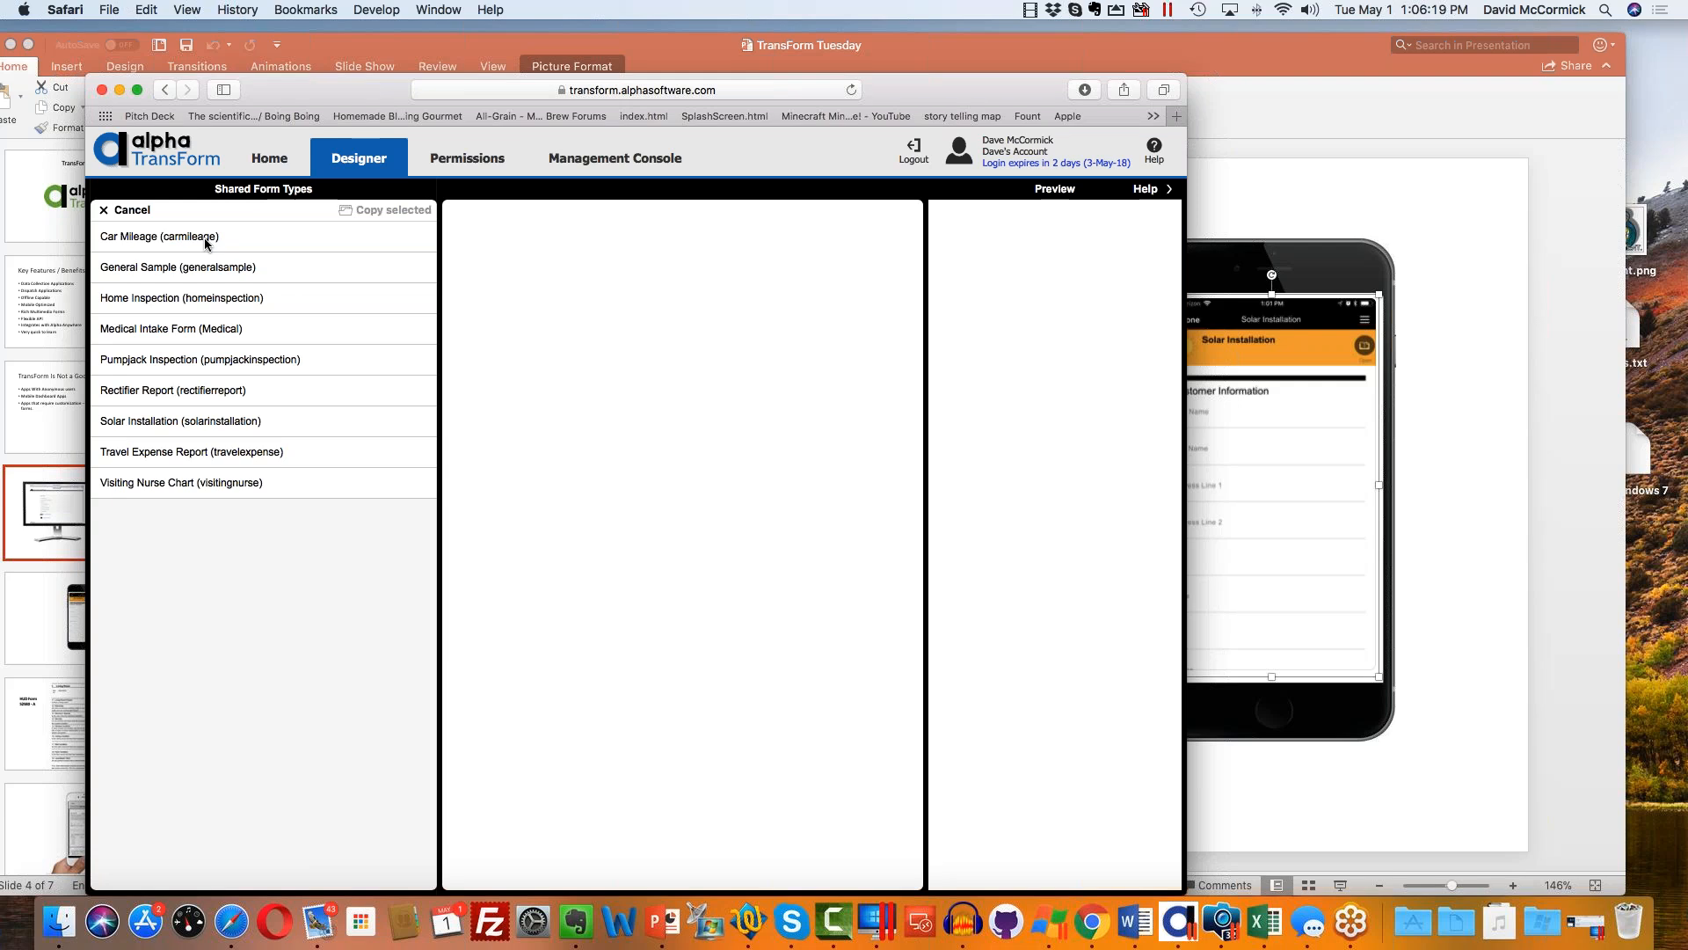
# Go through the shared form types from General Sample down and copy Visiting Nurse Chart into the account.
pyautogui.click(204, 268)
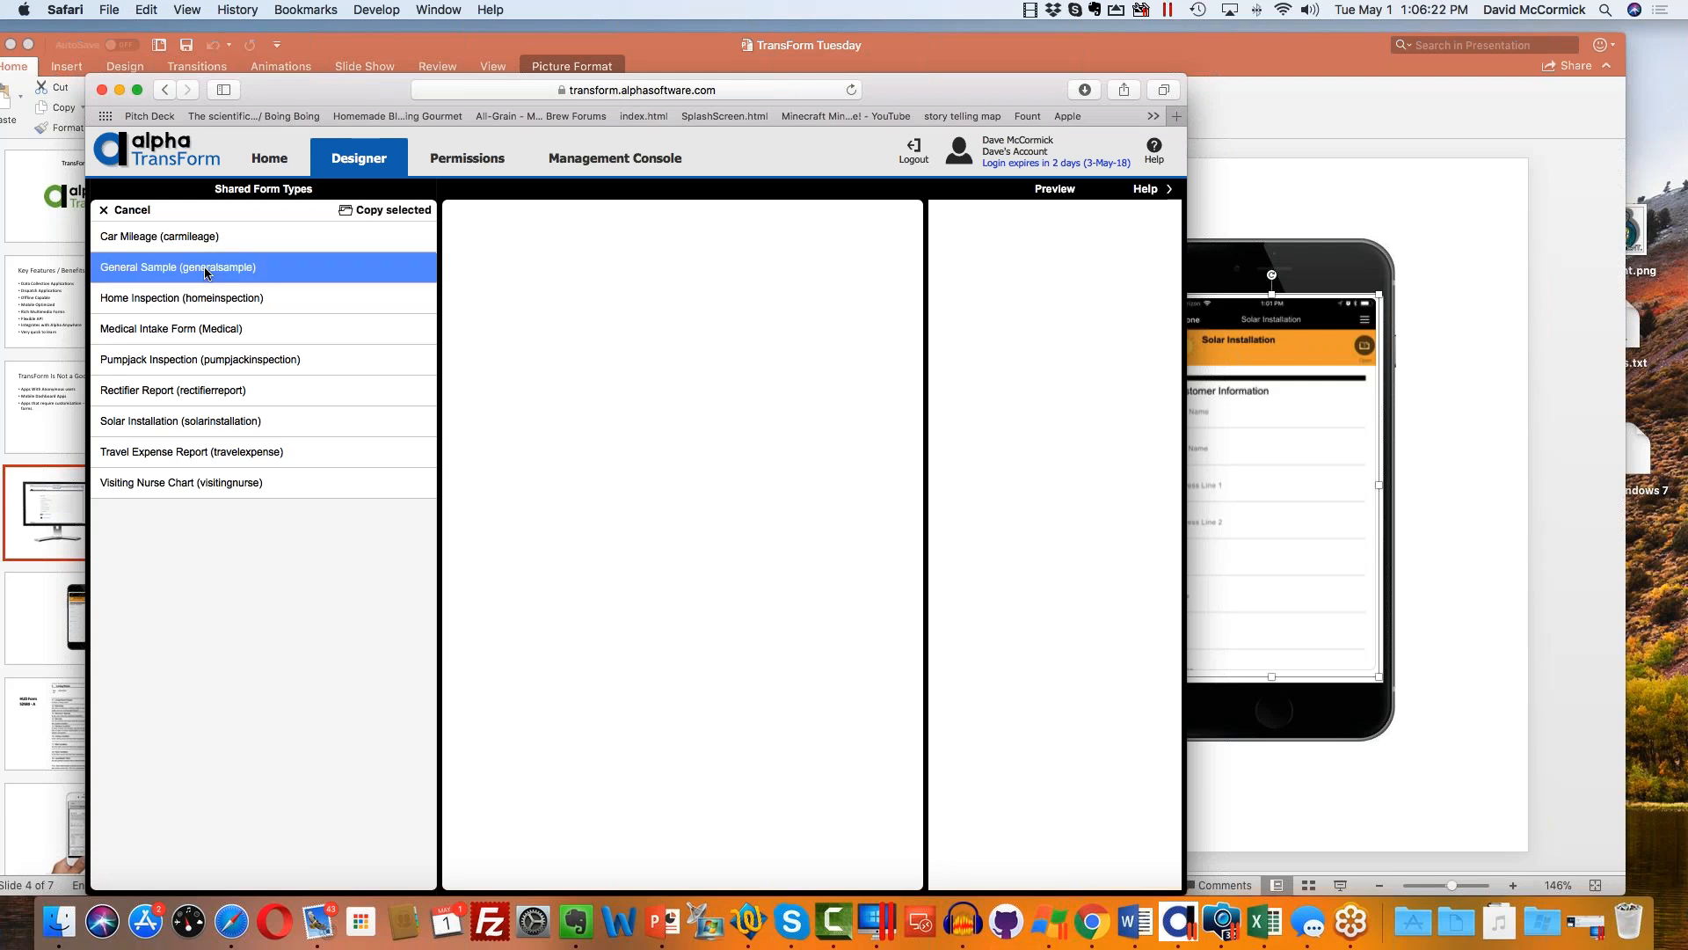
pyautogui.click(201, 303)
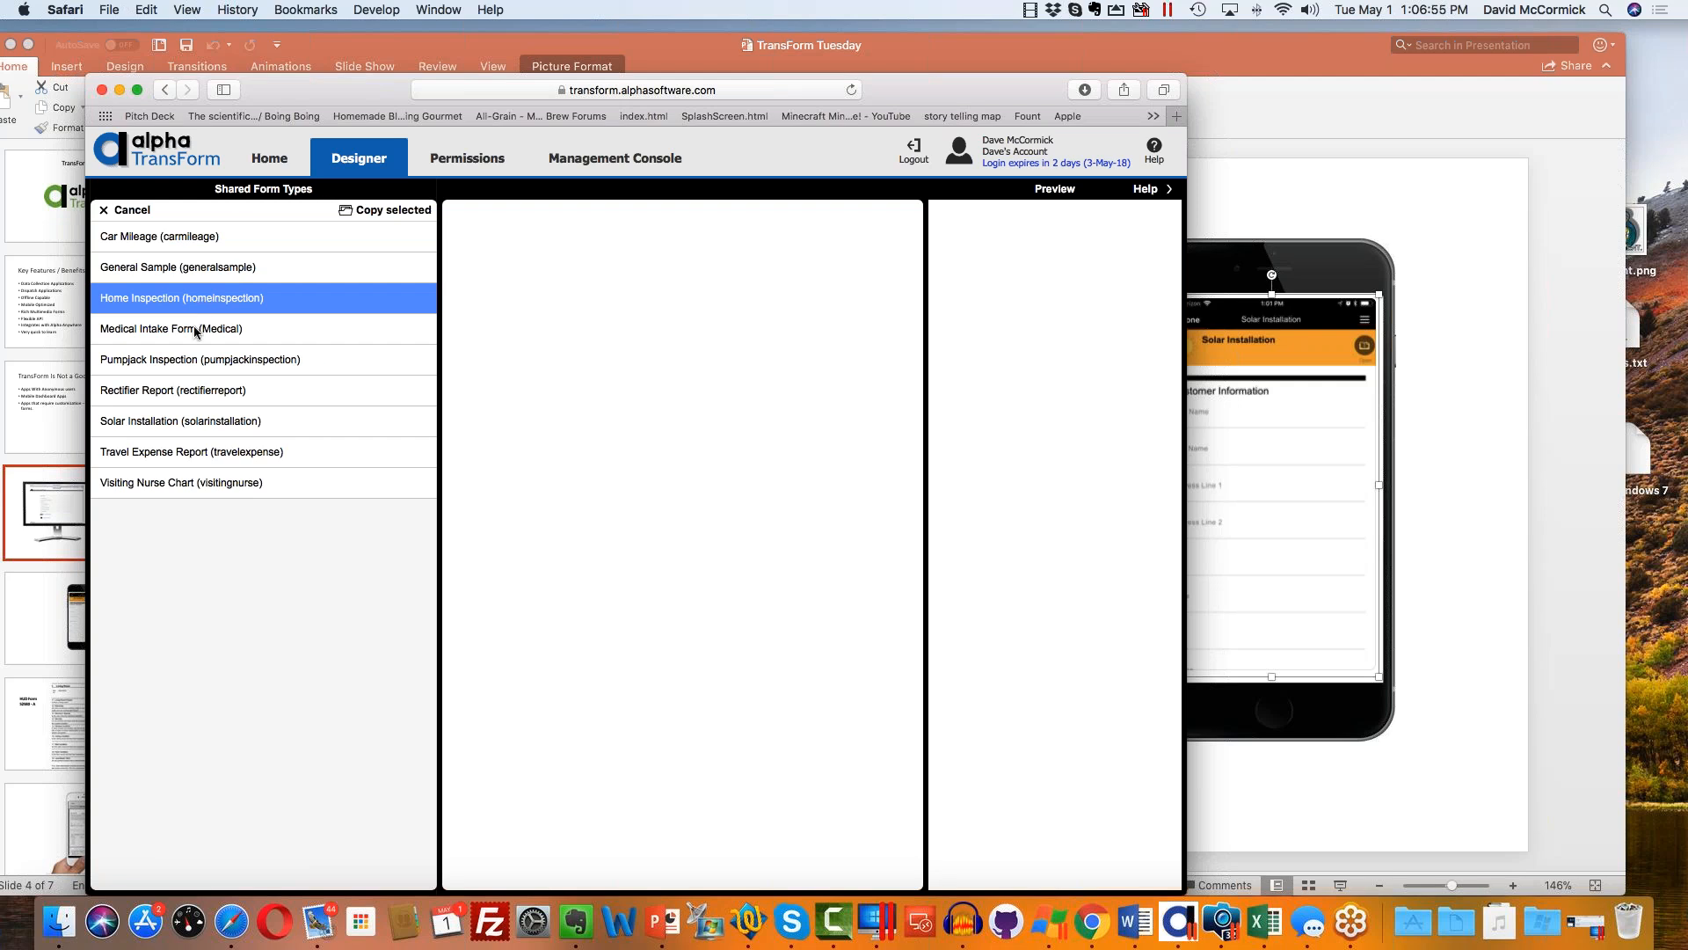
pyautogui.click(195, 332)
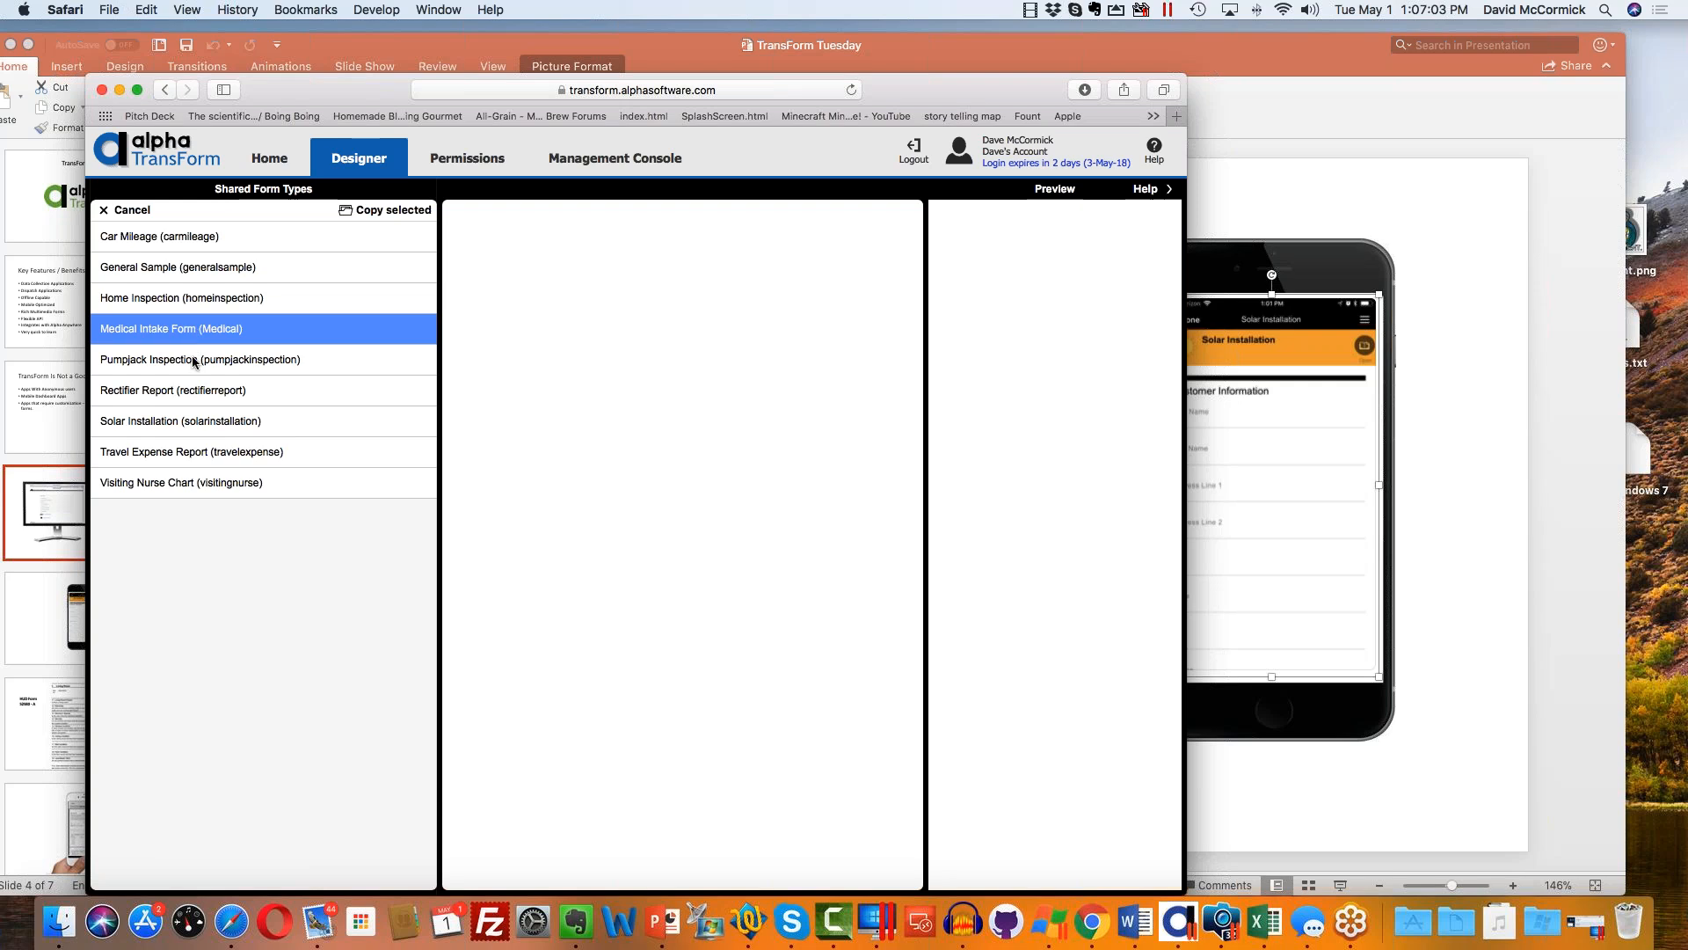
pyautogui.click(195, 362)
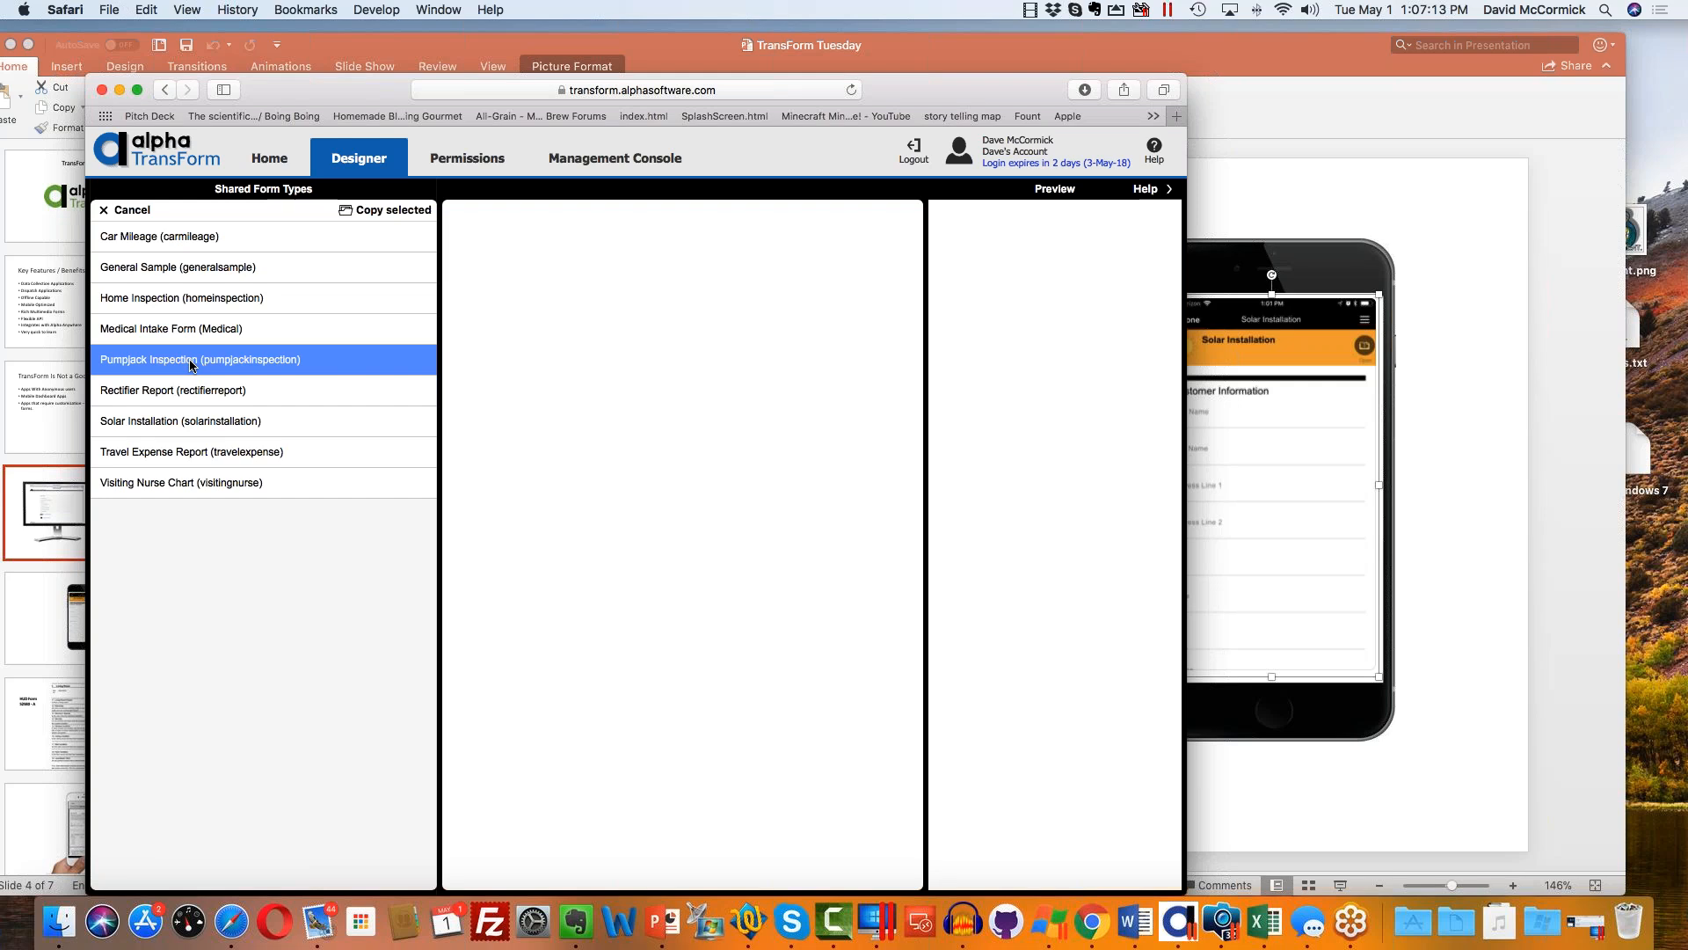
pyautogui.click(185, 391)
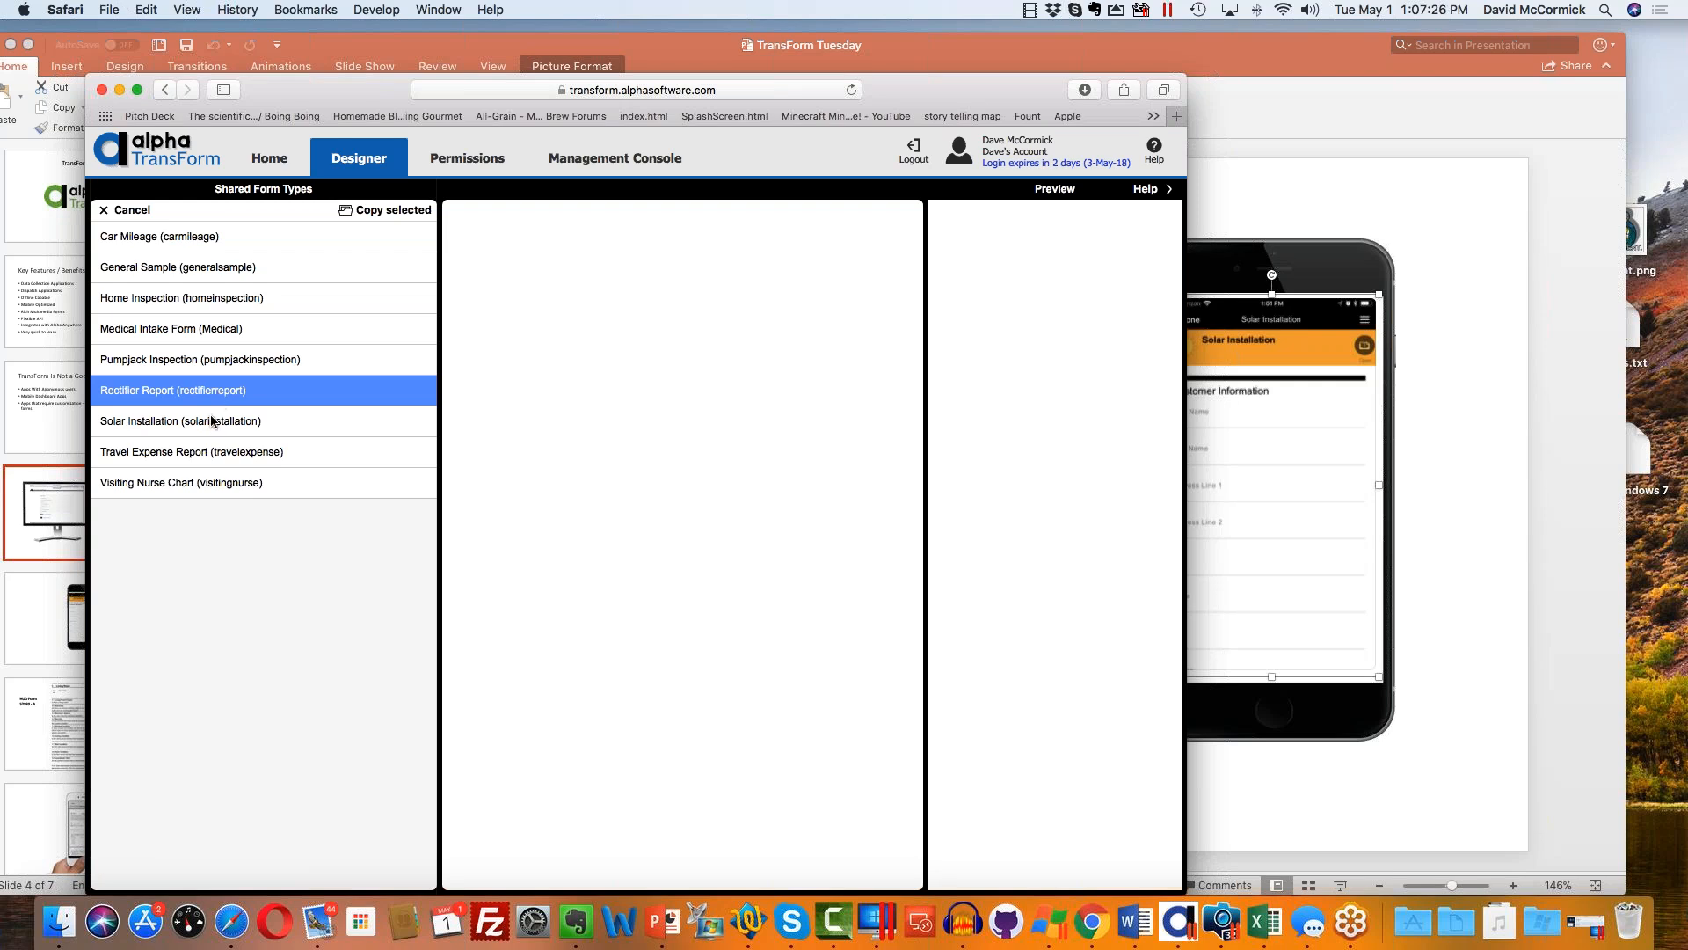
pyautogui.click(209, 418)
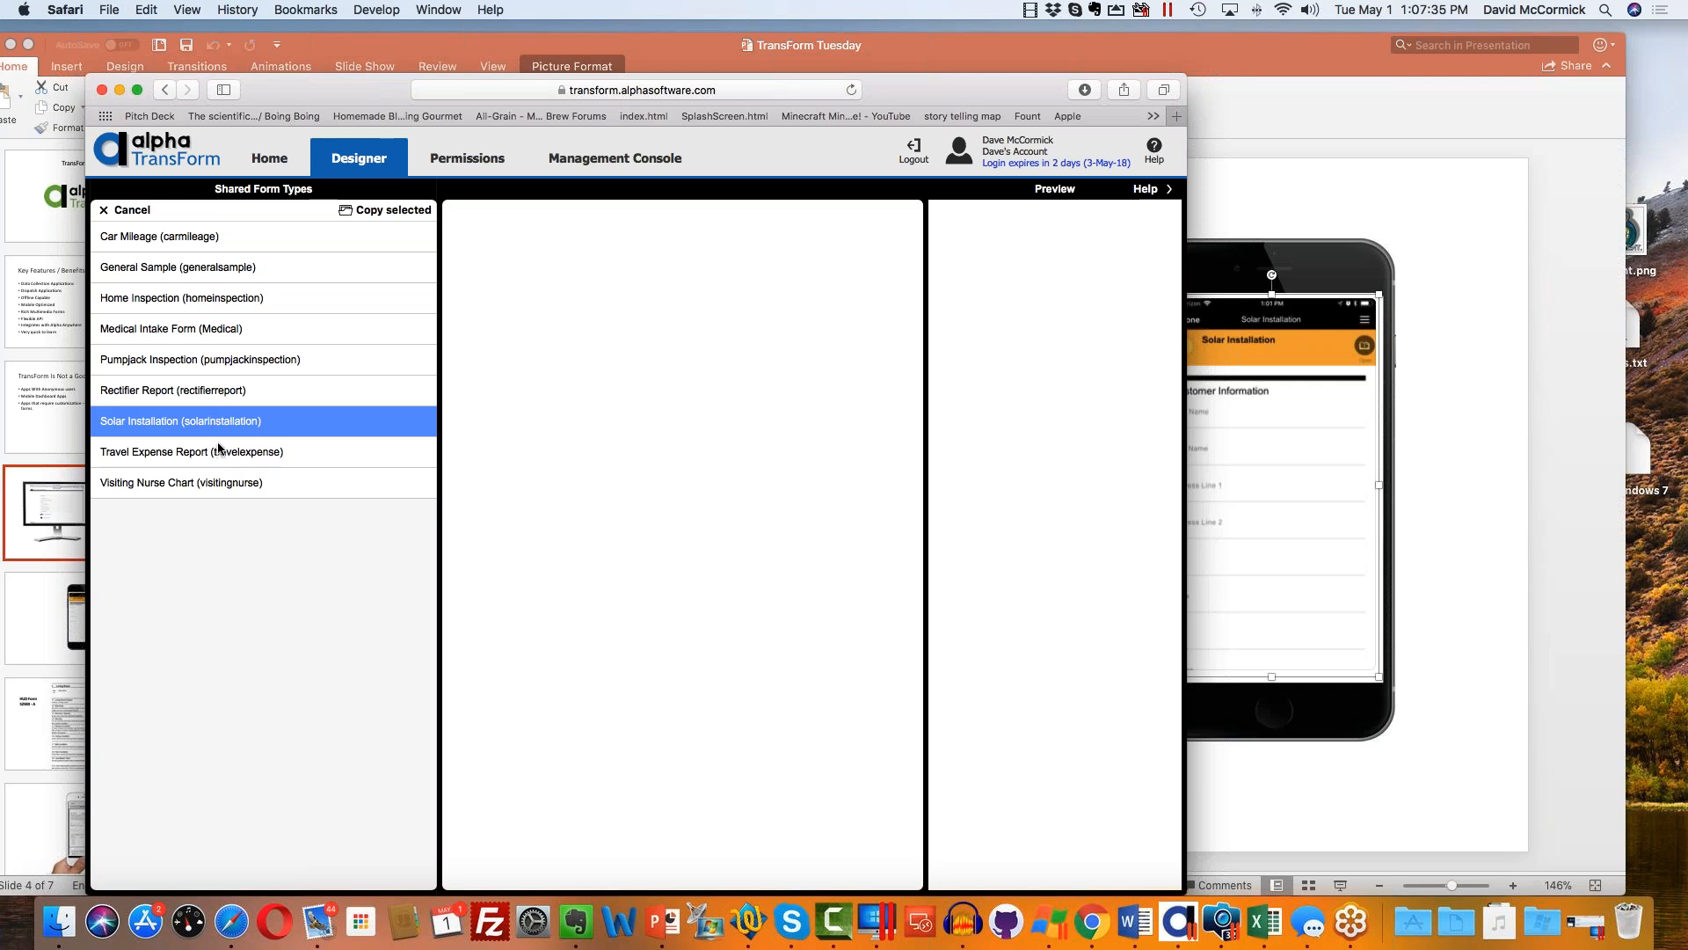
pyautogui.click(217, 452)
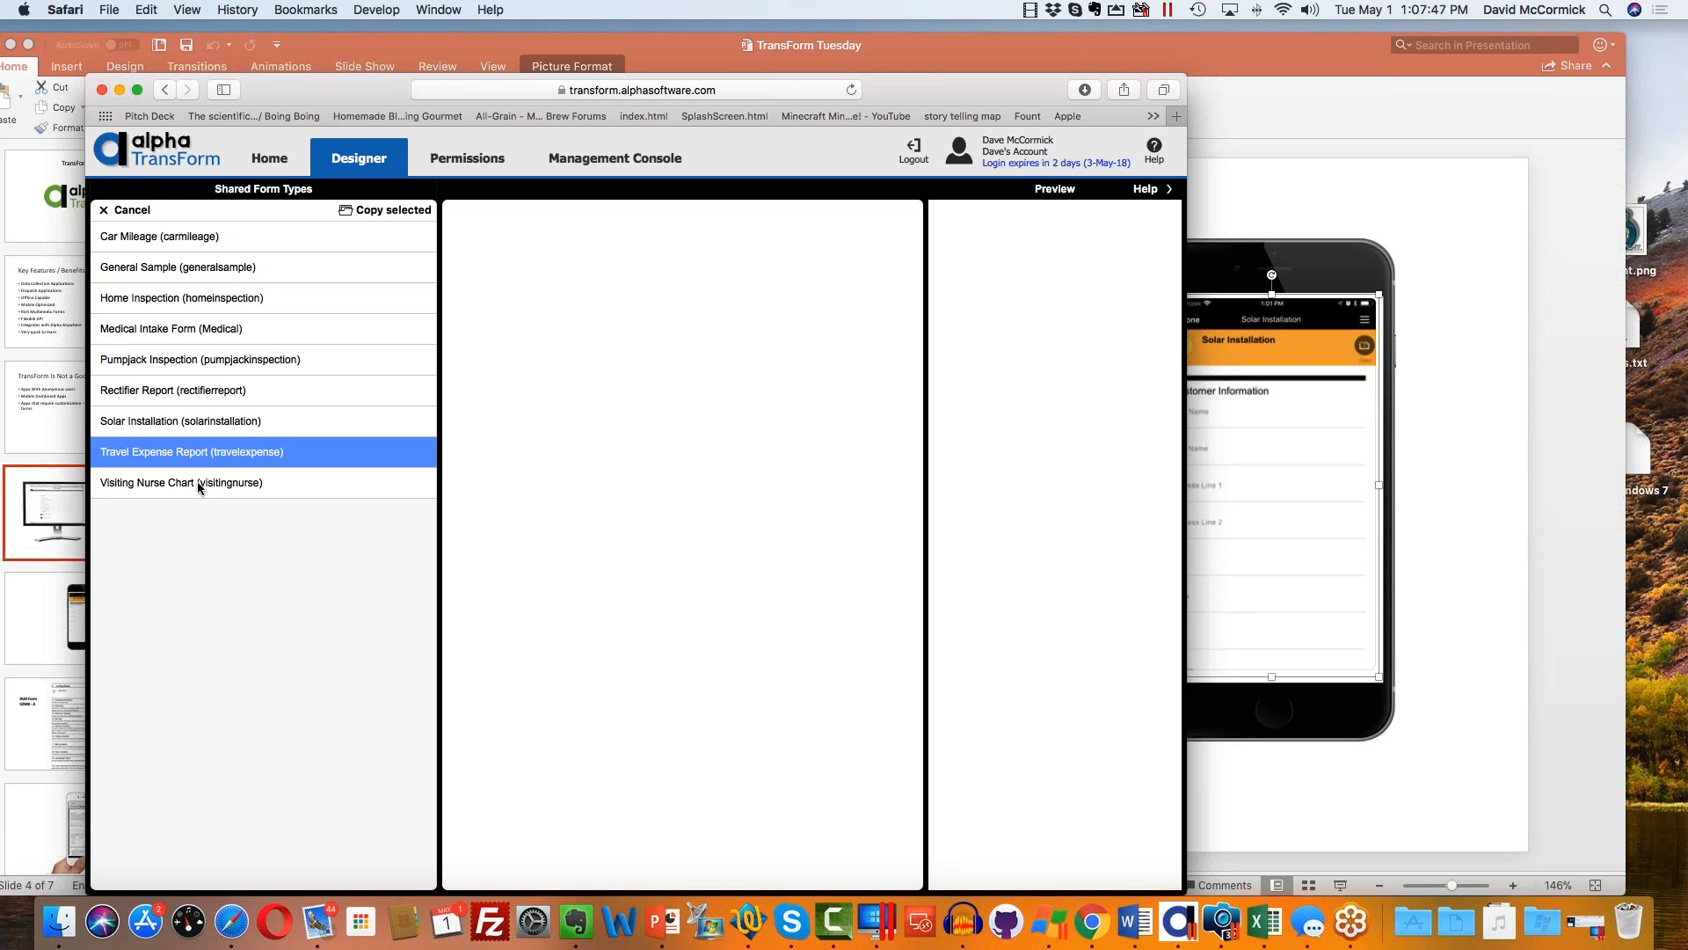
pyautogui.click(198, 485)
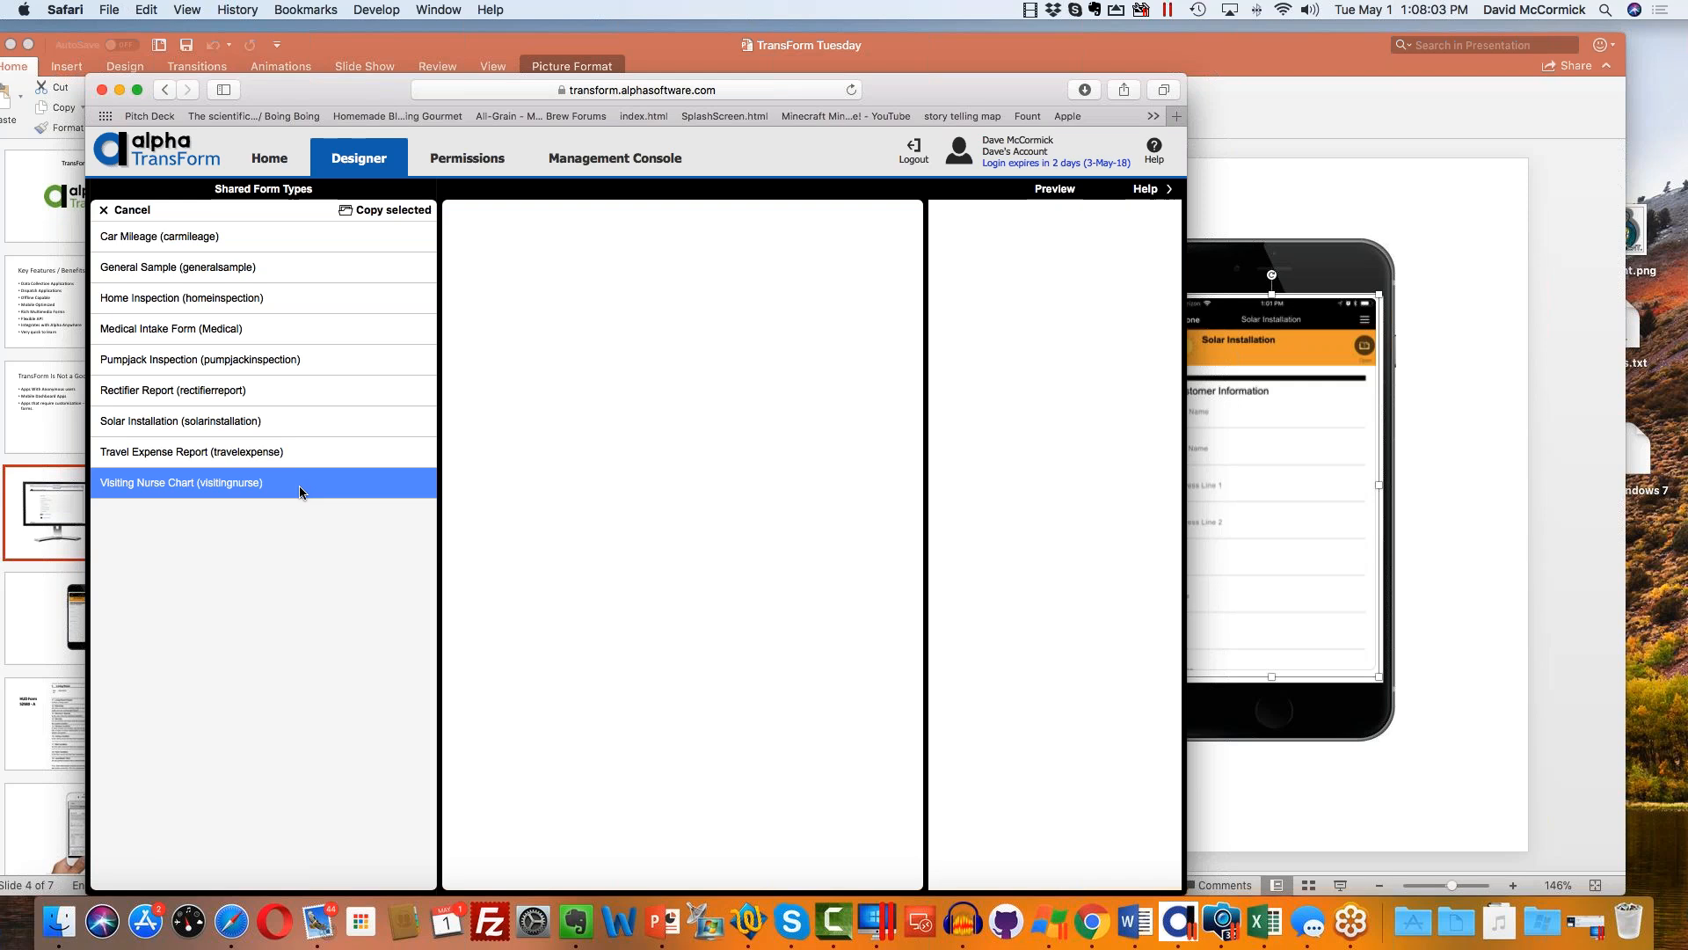
pyautogui.click(382, 209)
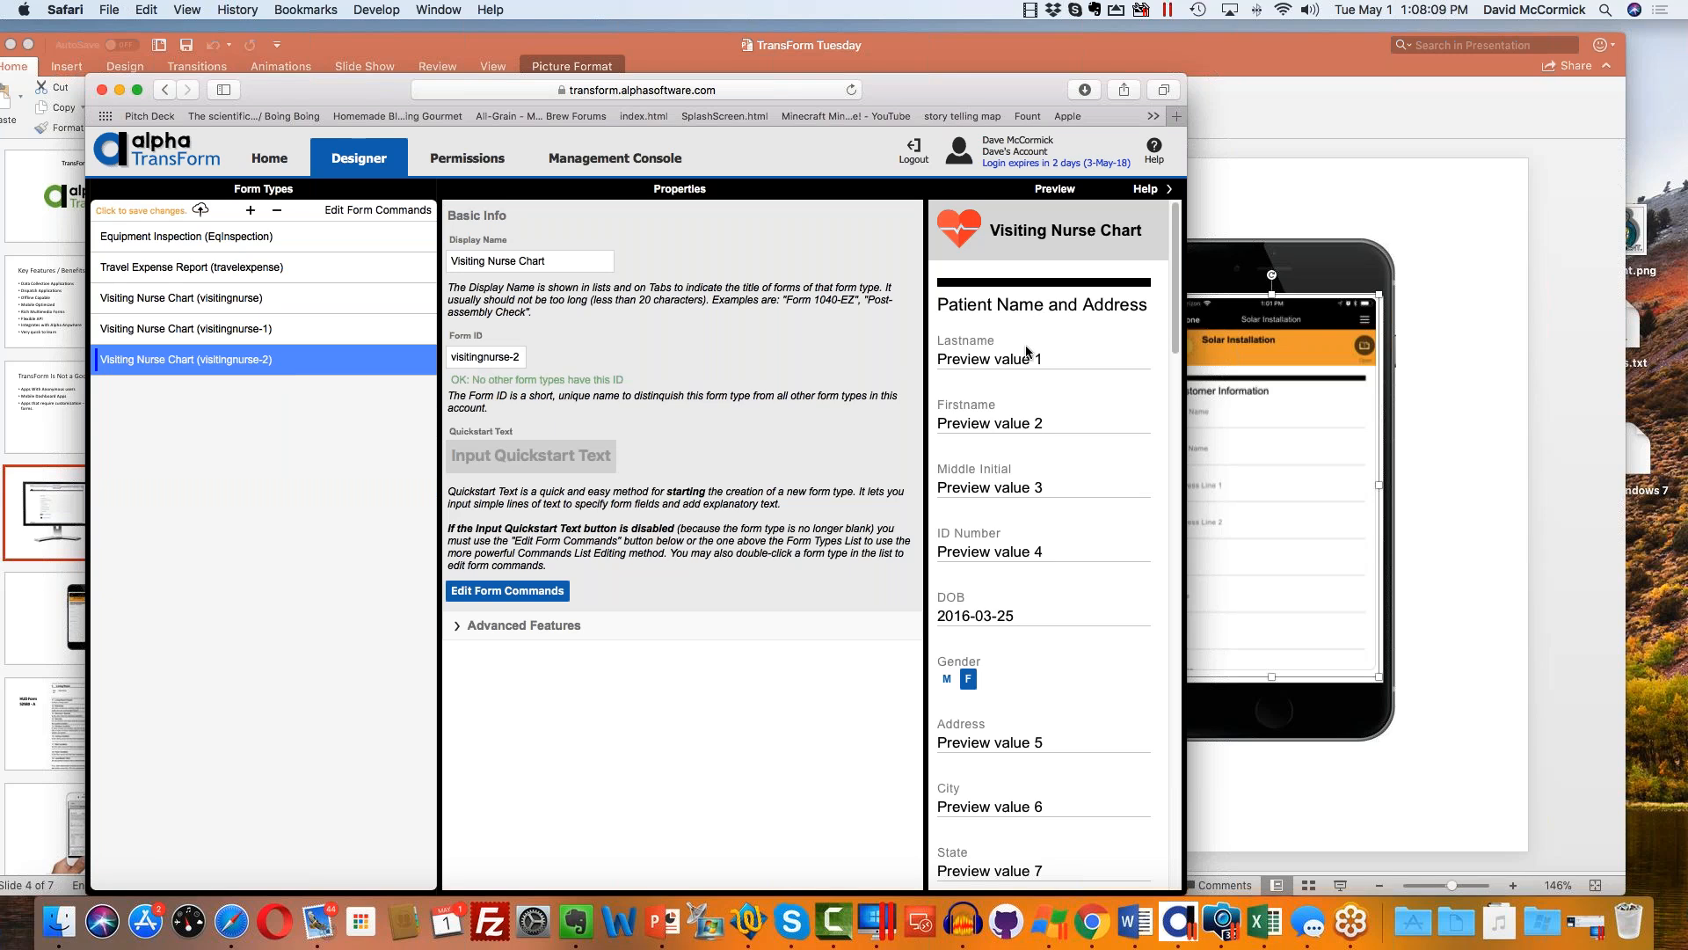
# Examine the copied Visiting Nurse Chart's preview, from the patient details through the medical notes, vital signs and medications sections.
pyautogui.scroll(-1, 1026, 350)
pyautogui.scroll(-5, 1034, 325)
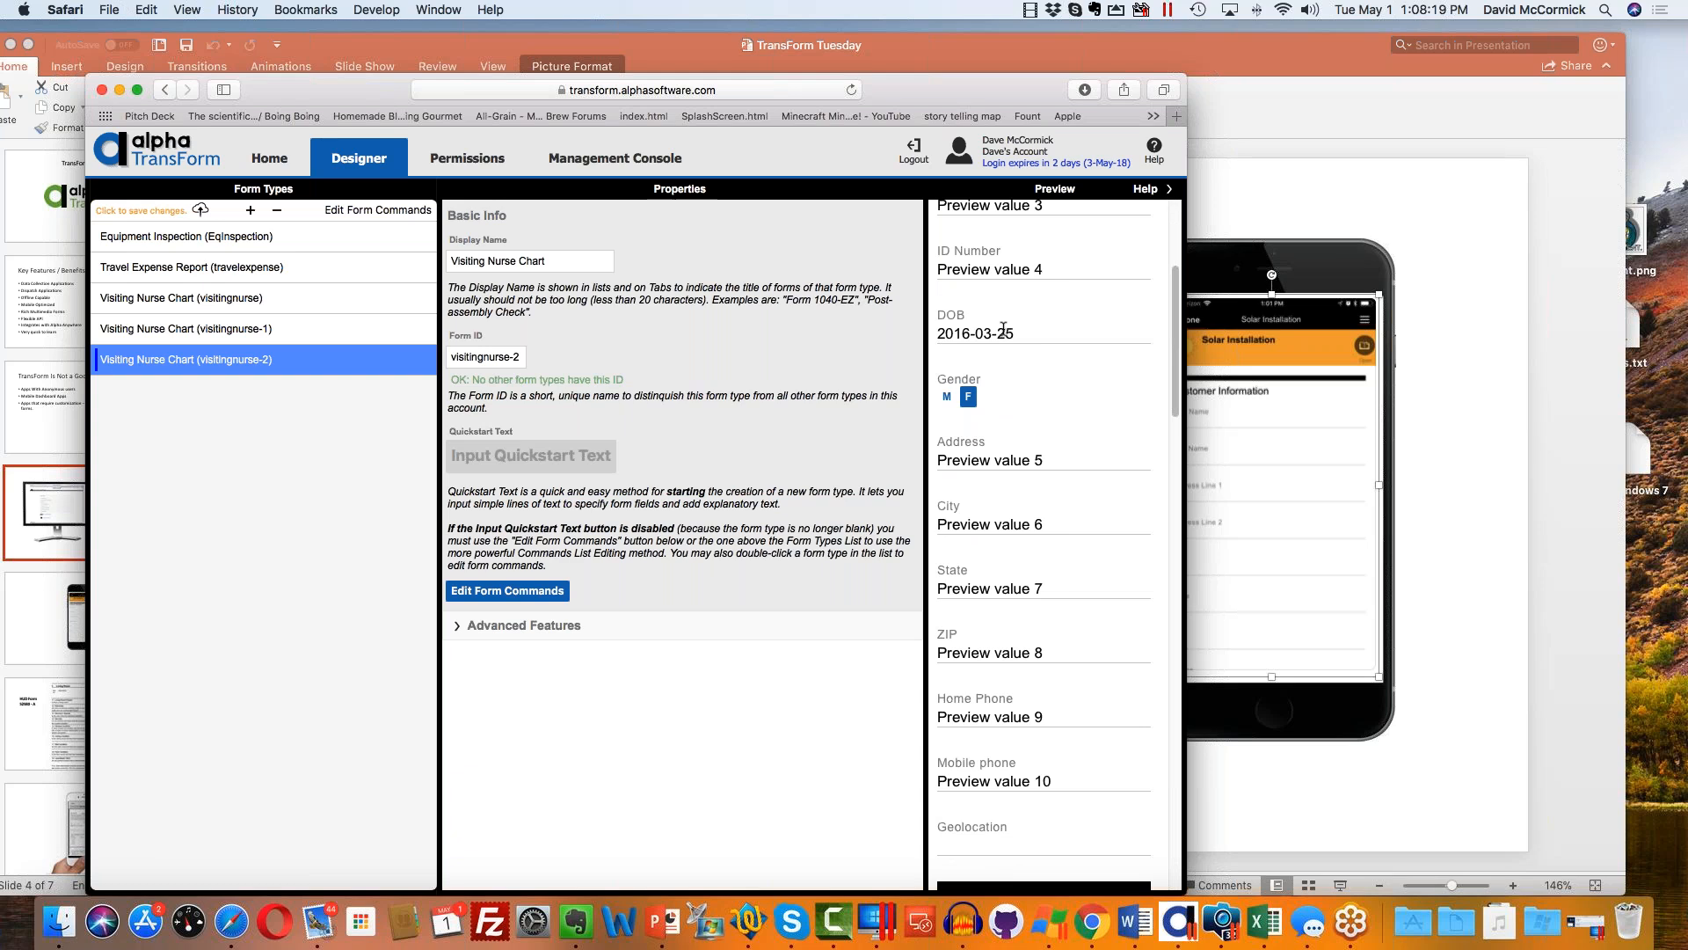
pyautogui.scroll(-1, 1010, 328)
pyautogui.scroll(-1, 1026, 263)
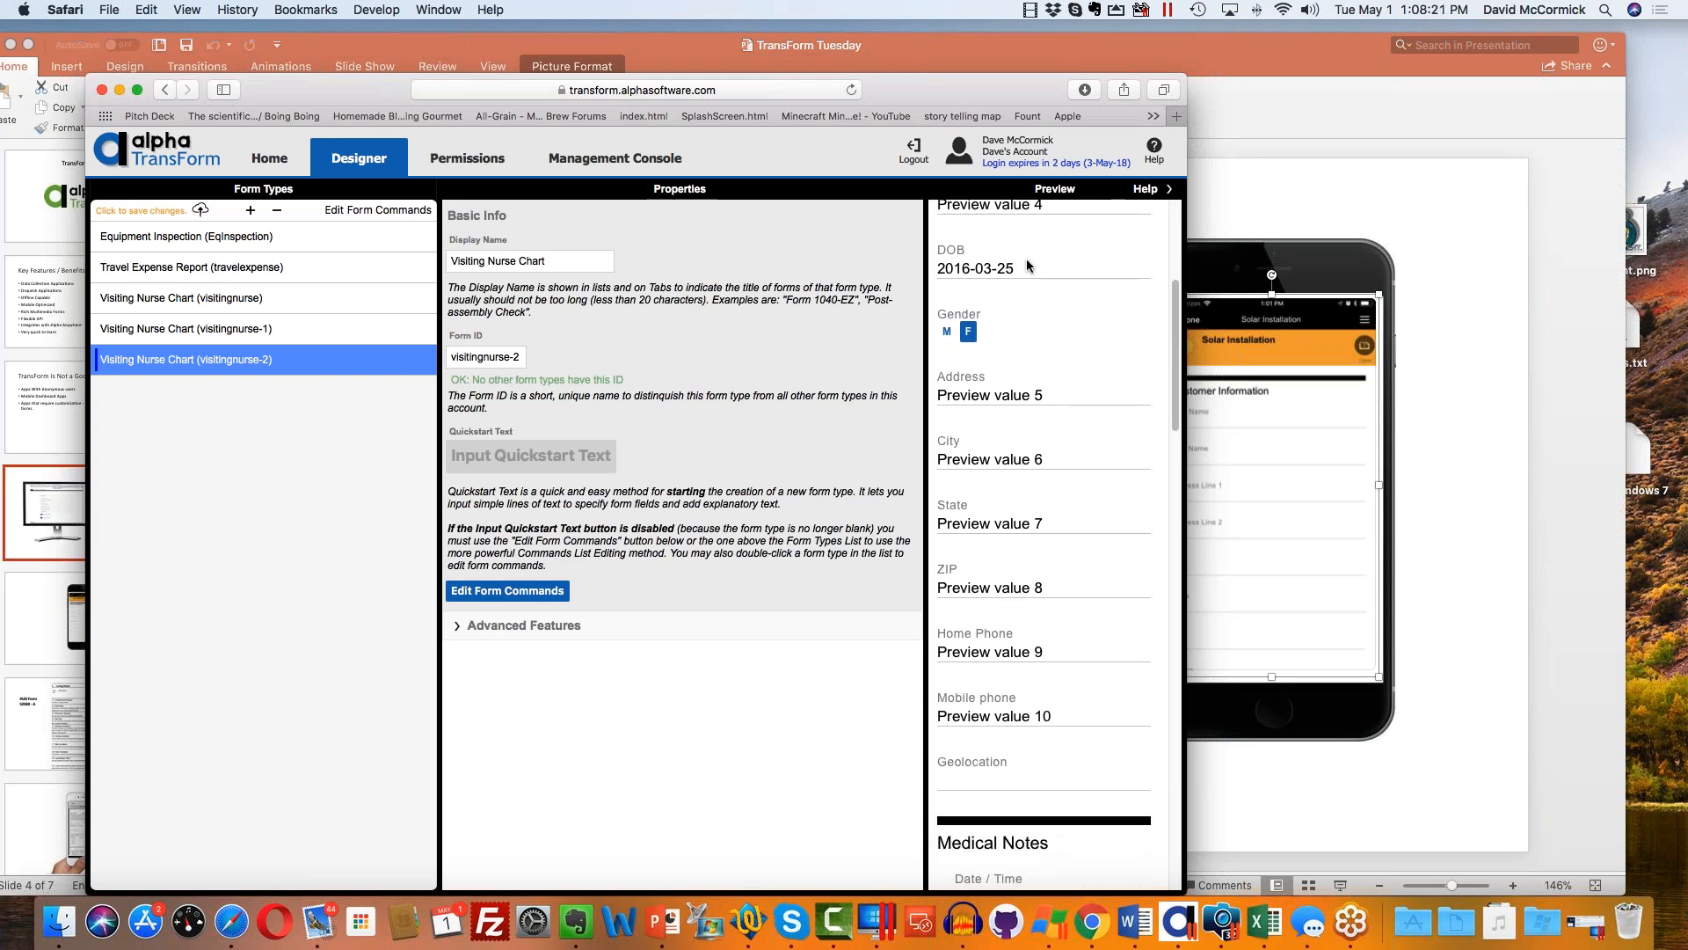
pyautogui.scroll(-3, 1026, 258)
pyautogui.scroll(-10, 1014, 314)
pyautogui.scroll(-9, 1045, 541)
pyautogui.scroll(-7, 1053, 542)
pyautogui.scroll(-9, 1052, 542)
pyautogui.scroll(18, 1030, 393)
pyautogui.scroll(-1, 1031, 392)
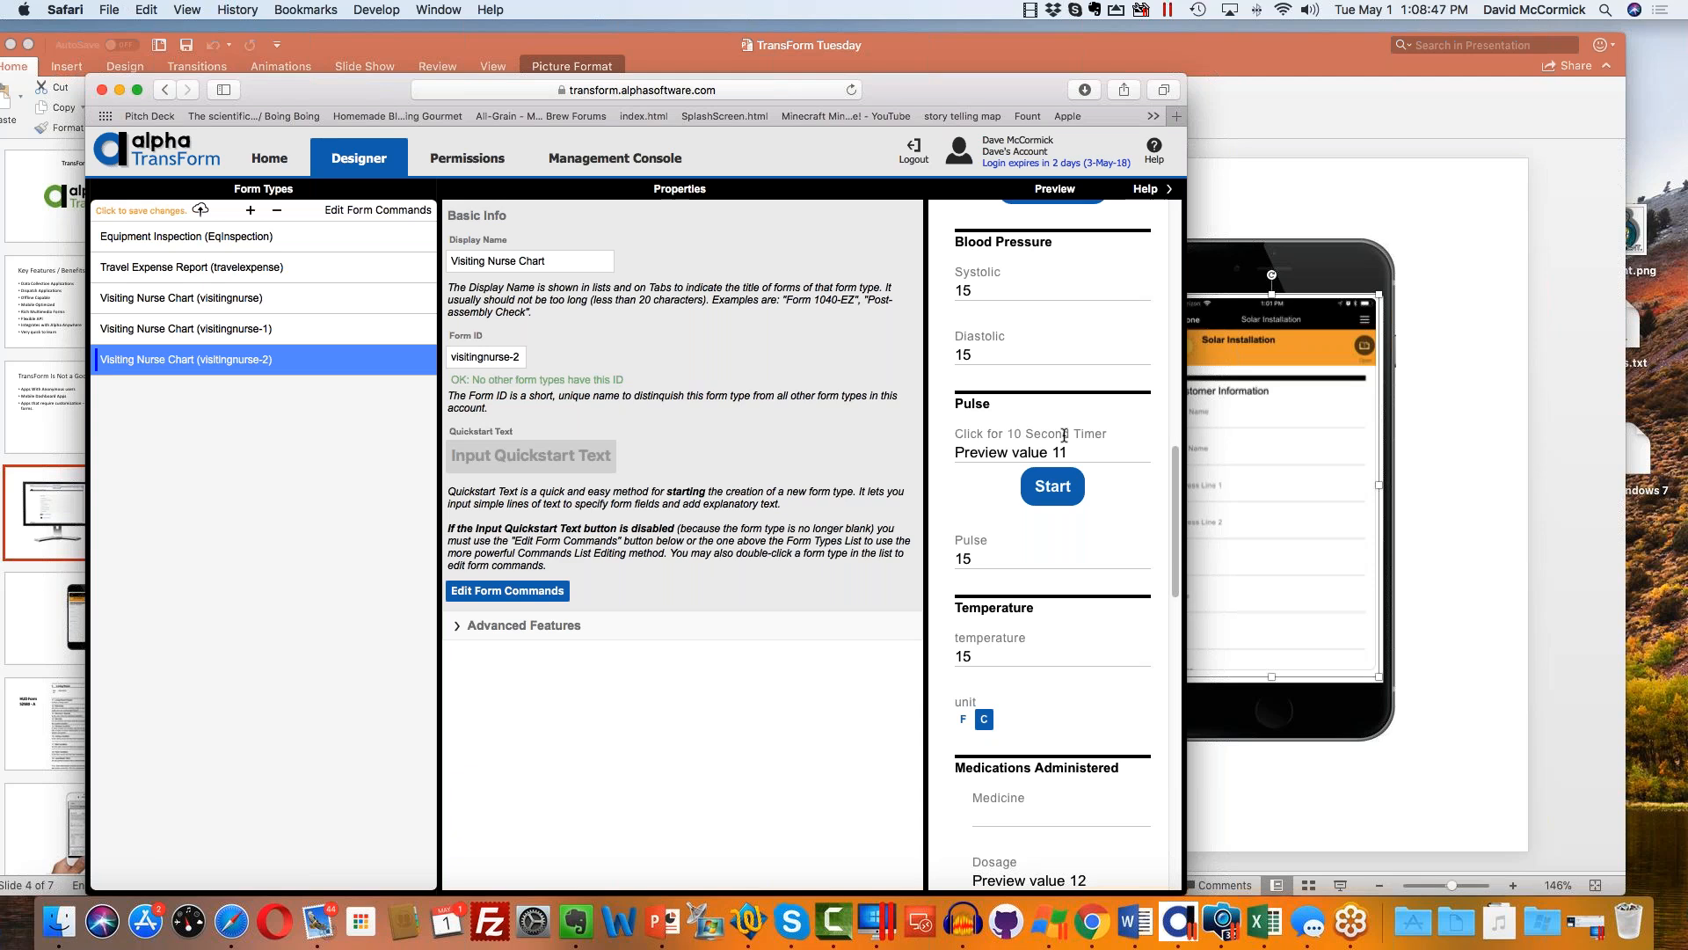
pyautogui.scroll(-3, 1058, 510)
pyautogui.scroll(-4, 1058, 511)
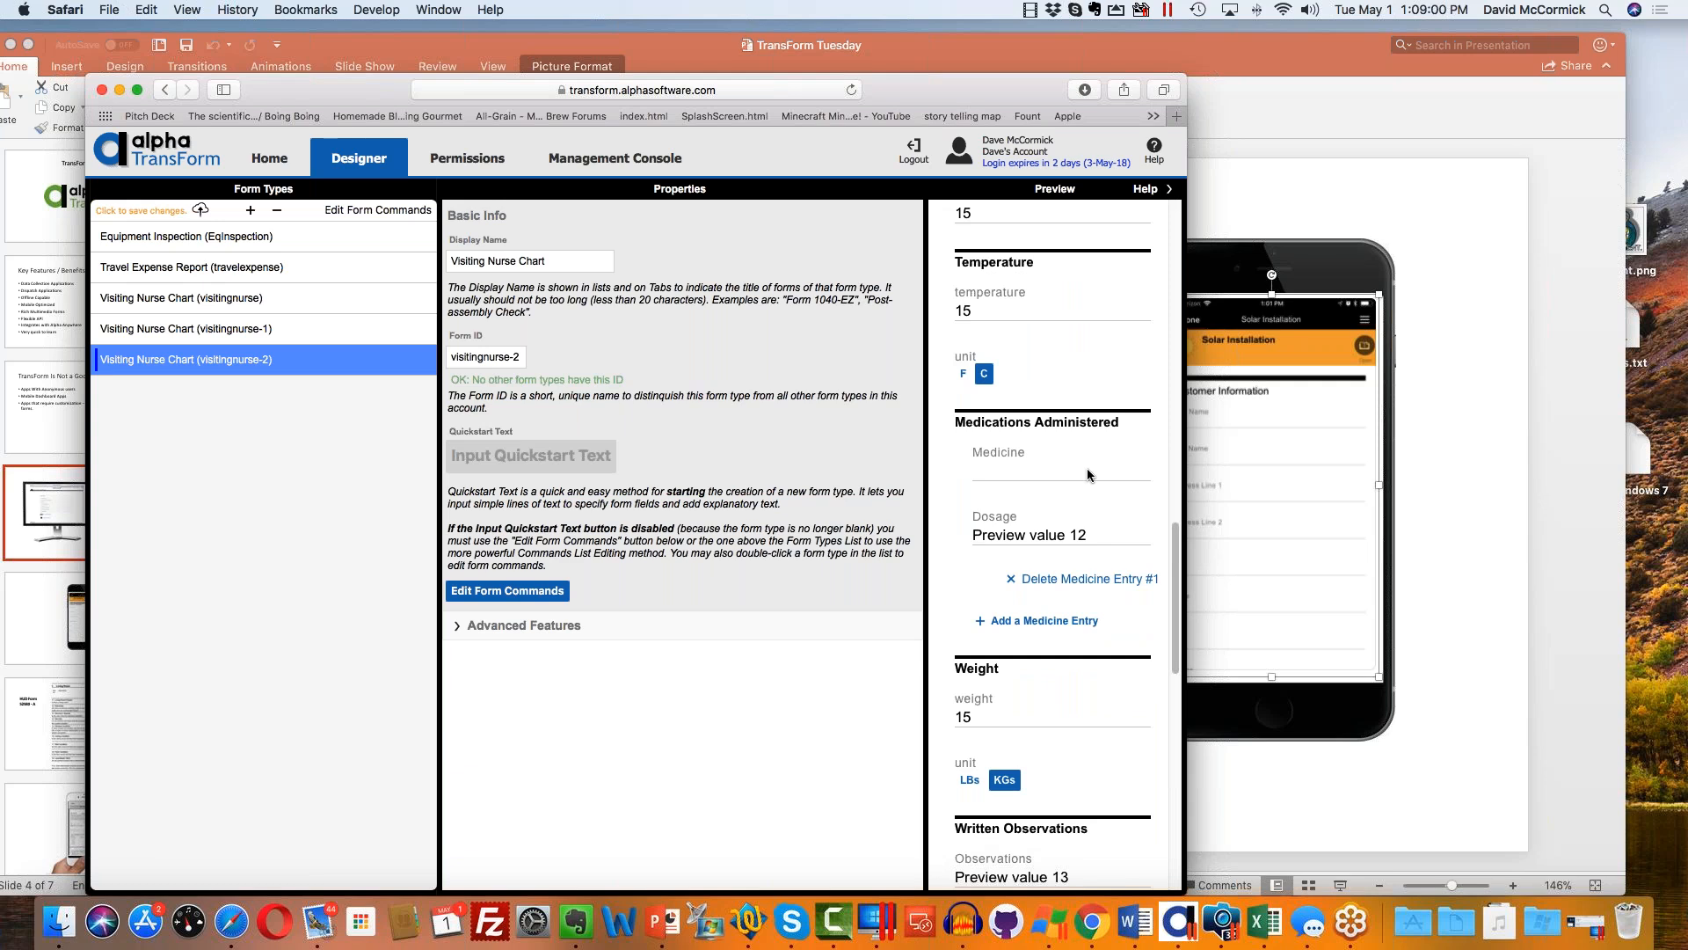
pyautogui.scroll(-5, 1080, 498)
pyautogui.scroll(4, 1078, 498)
pyautogui.scroll(1, 1066, 501)
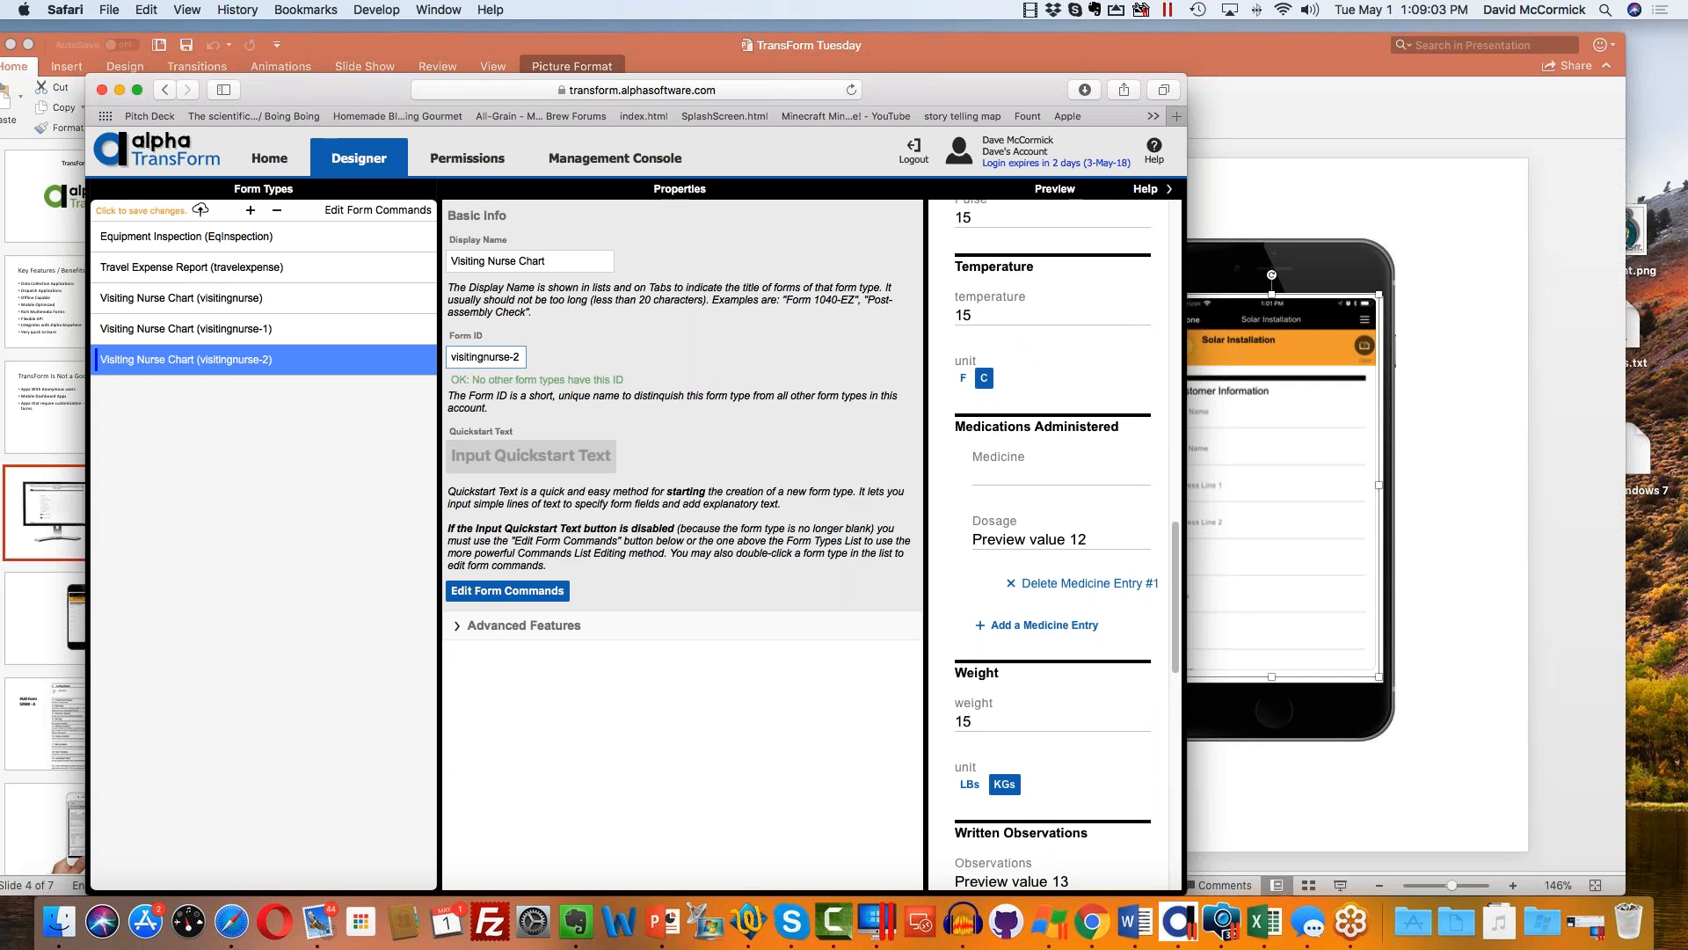
pyautogui.click(1282, 11)
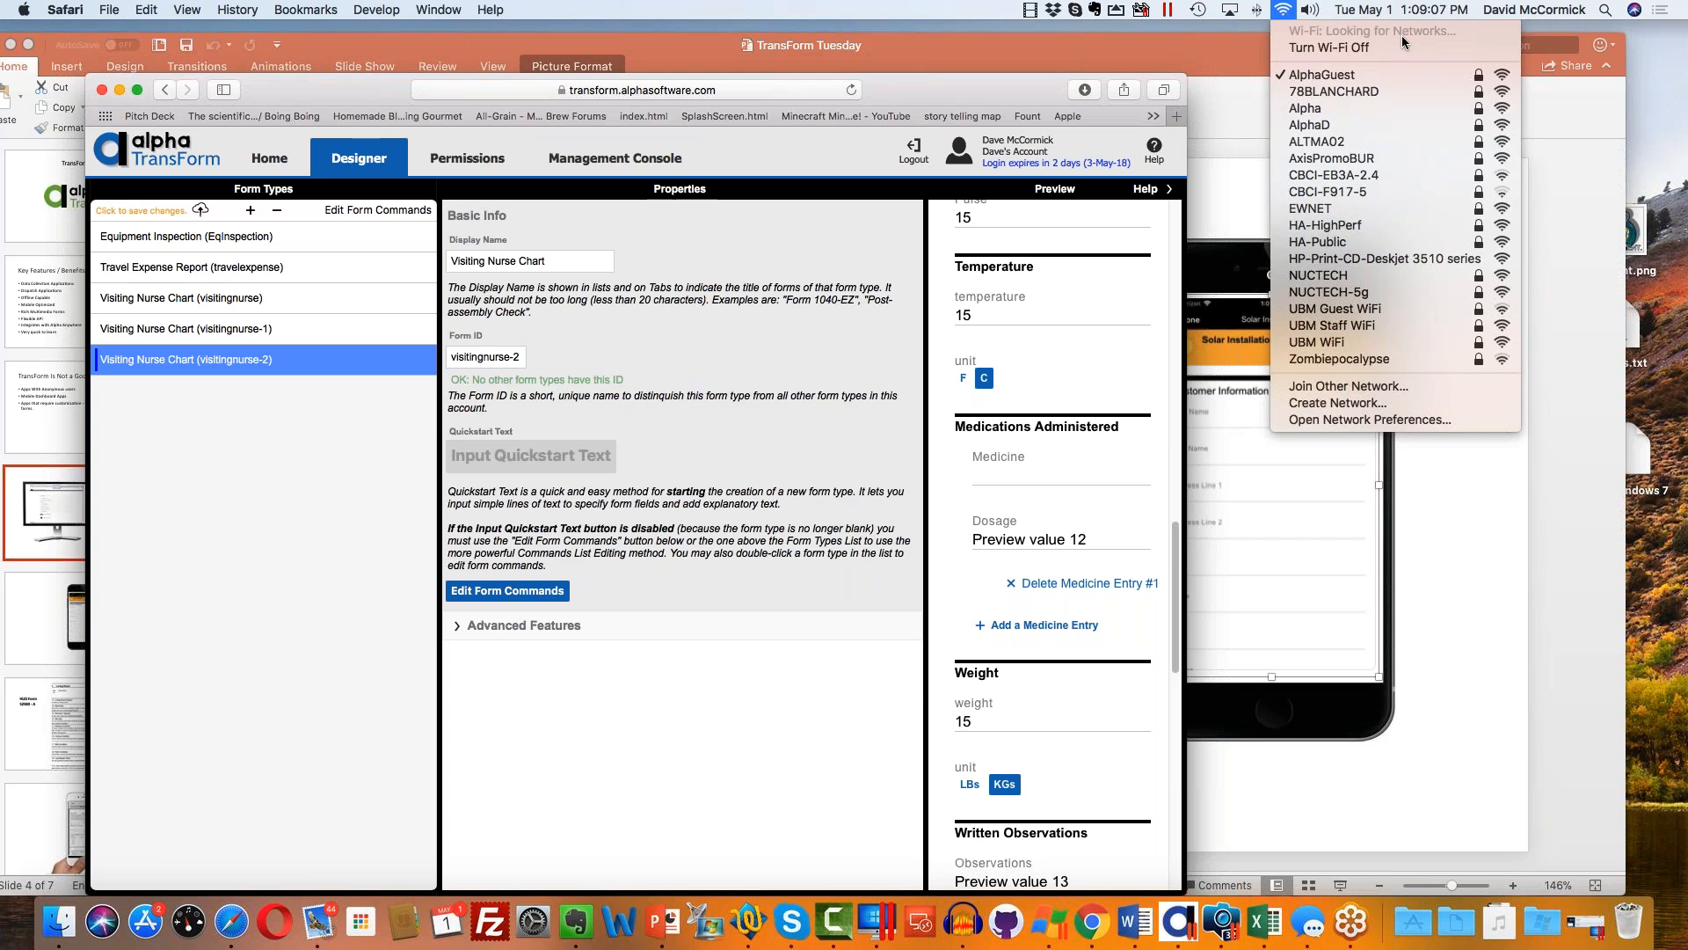
pyautogui.click(1302, 18)
pyautogui.click(1283, 13)
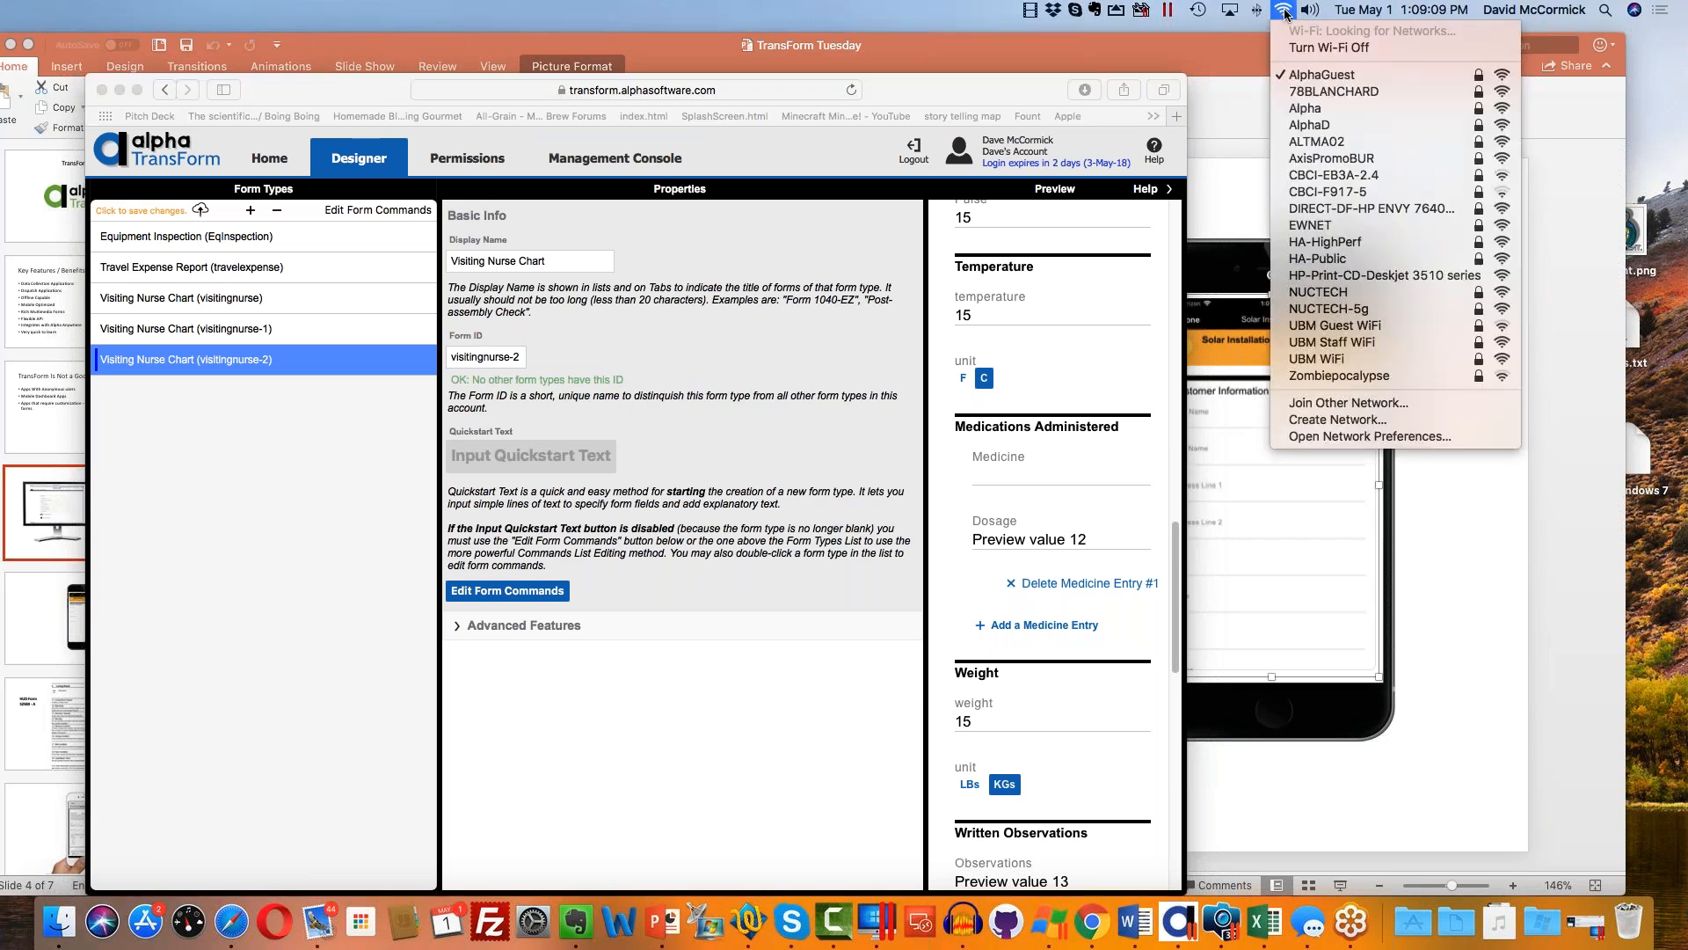
pyautogui.click(1336, 21)
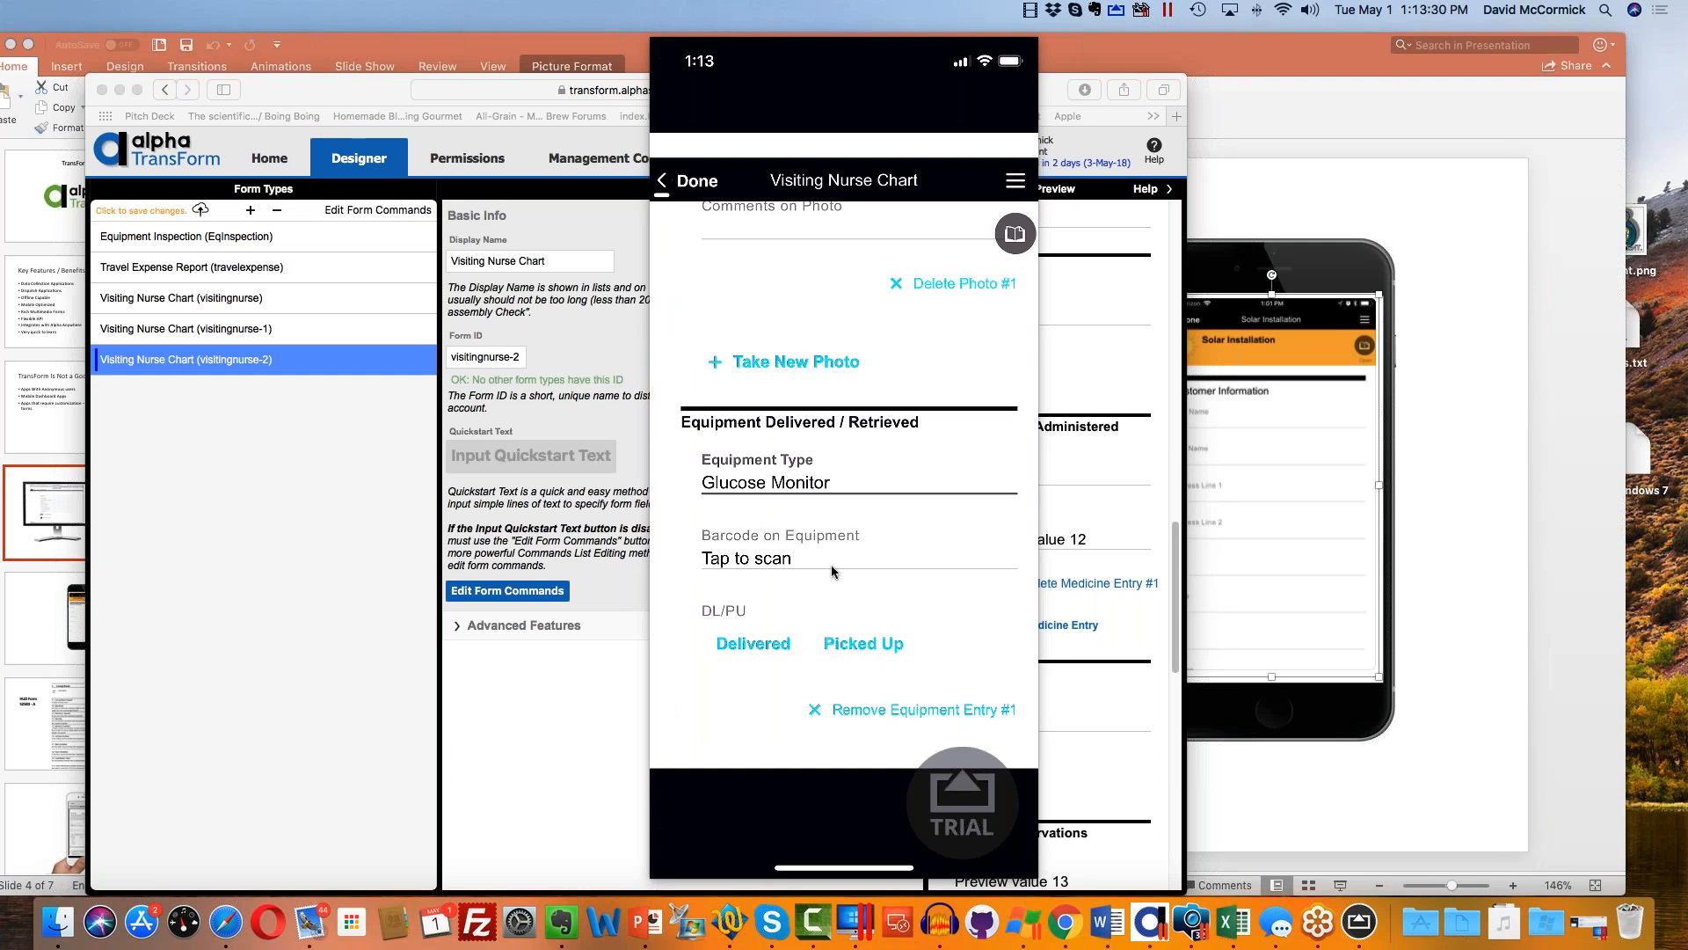
pyautogui.click(831, 565)
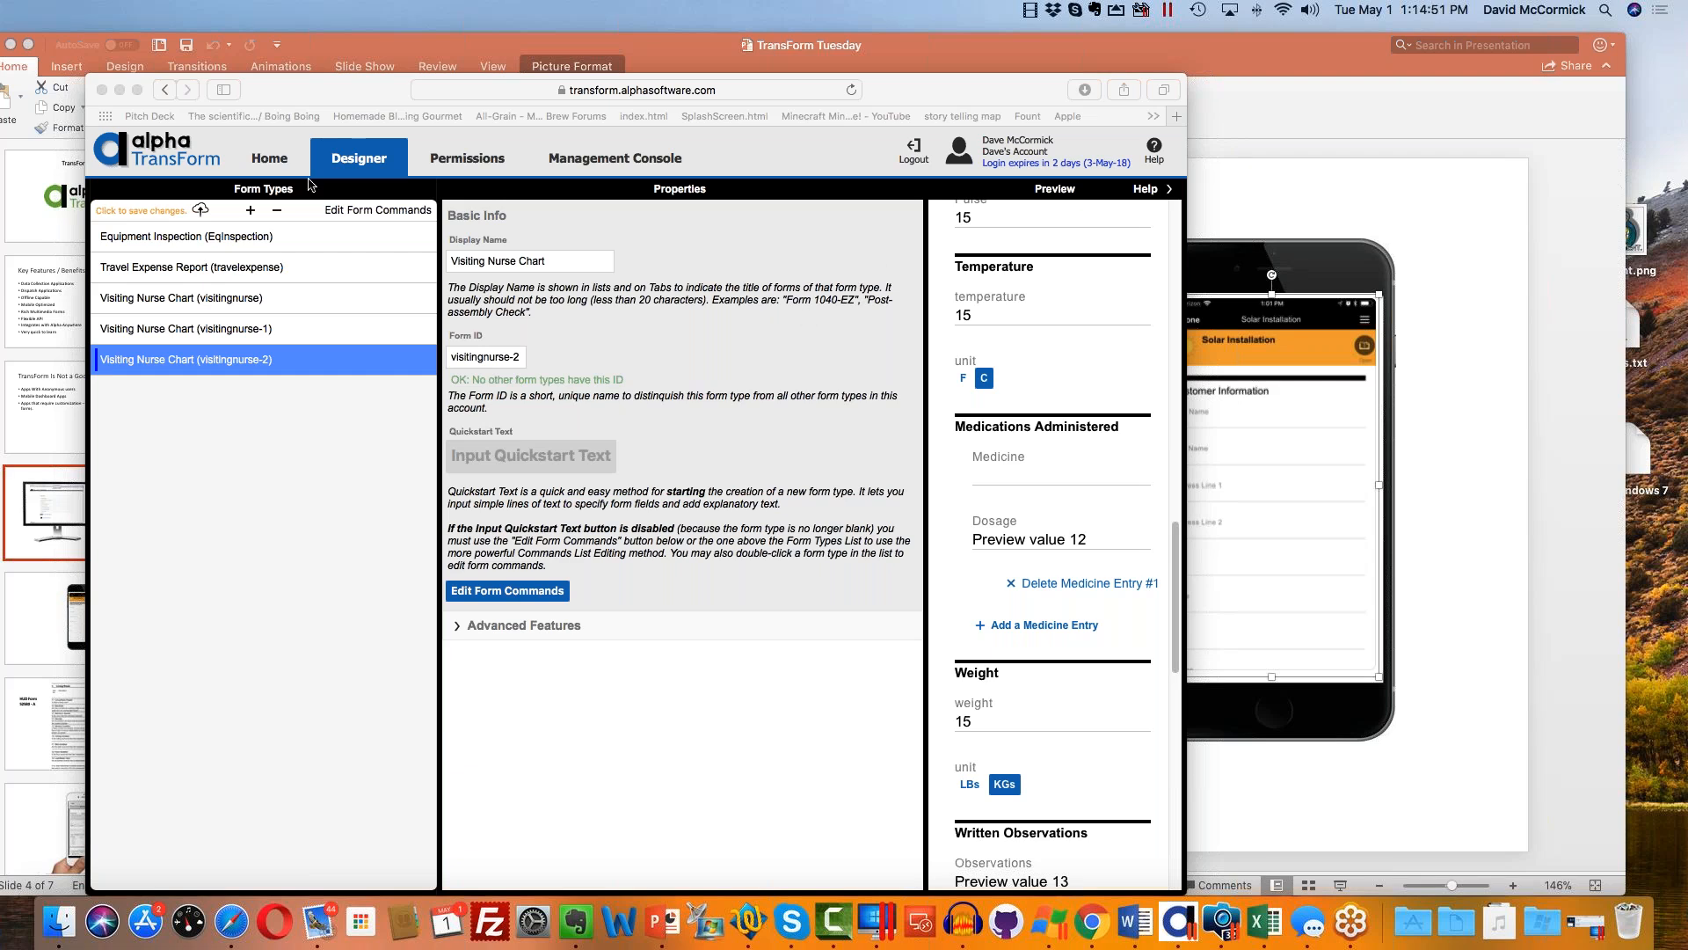
# Add a blank form type and open its Quickstart text for editing.
pyautogui.click(278, 165)
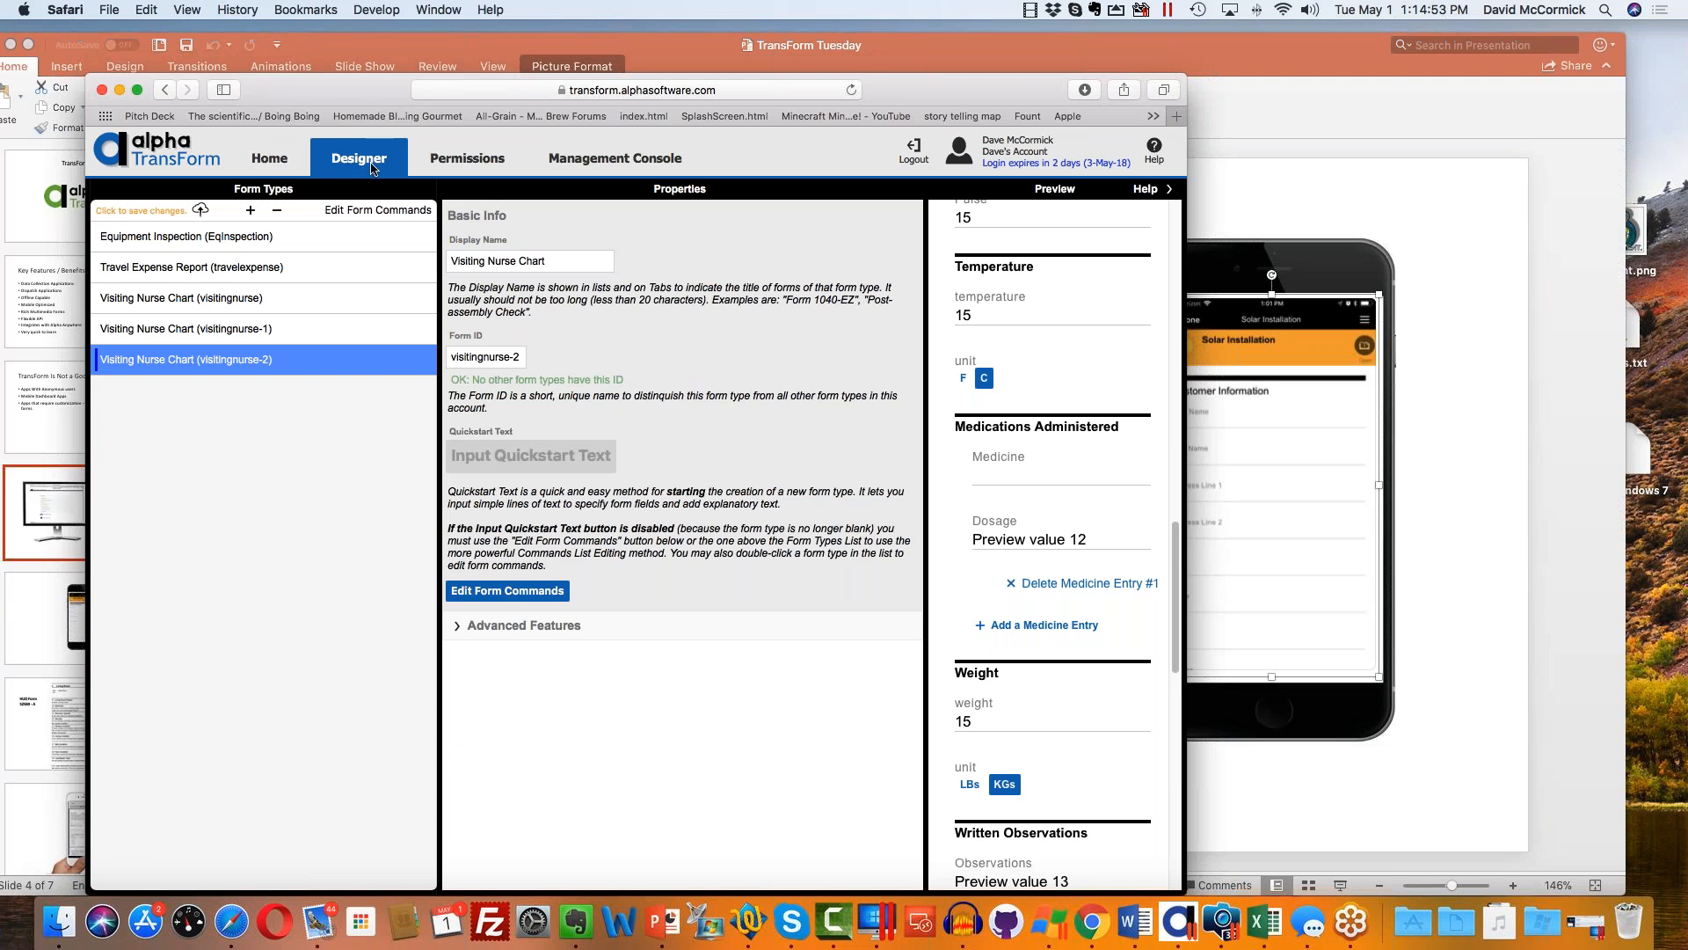
pyautogui.click(250, 210)
pyautogui.click(394, 233)
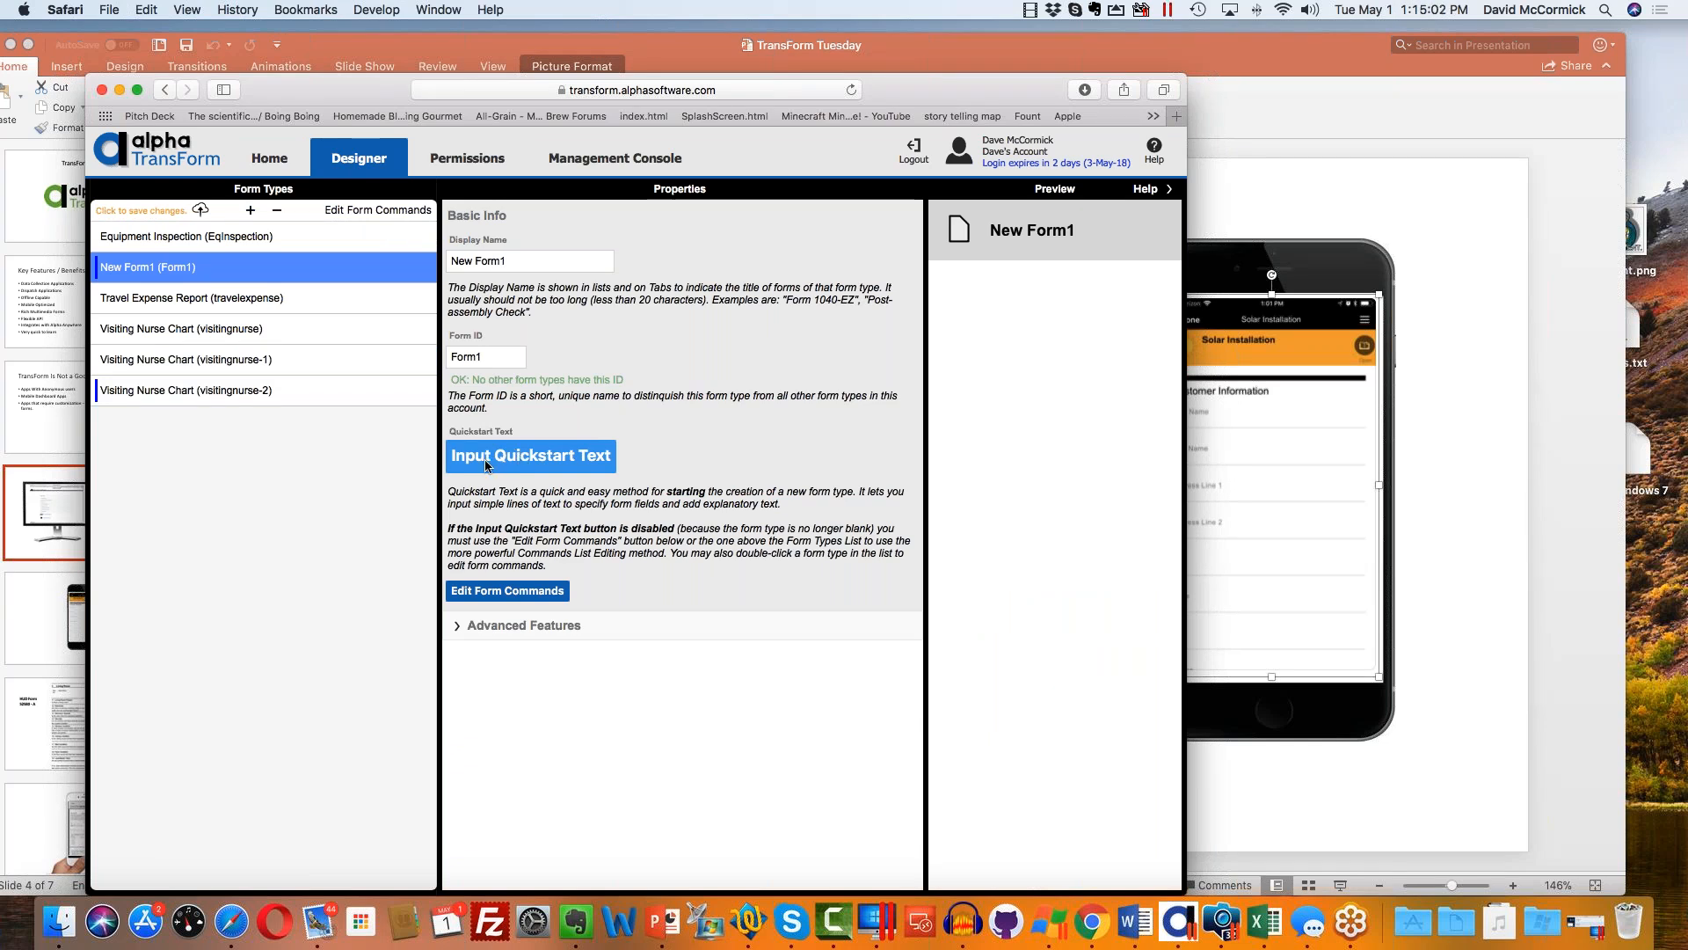
pyautogui.click(556, 461)
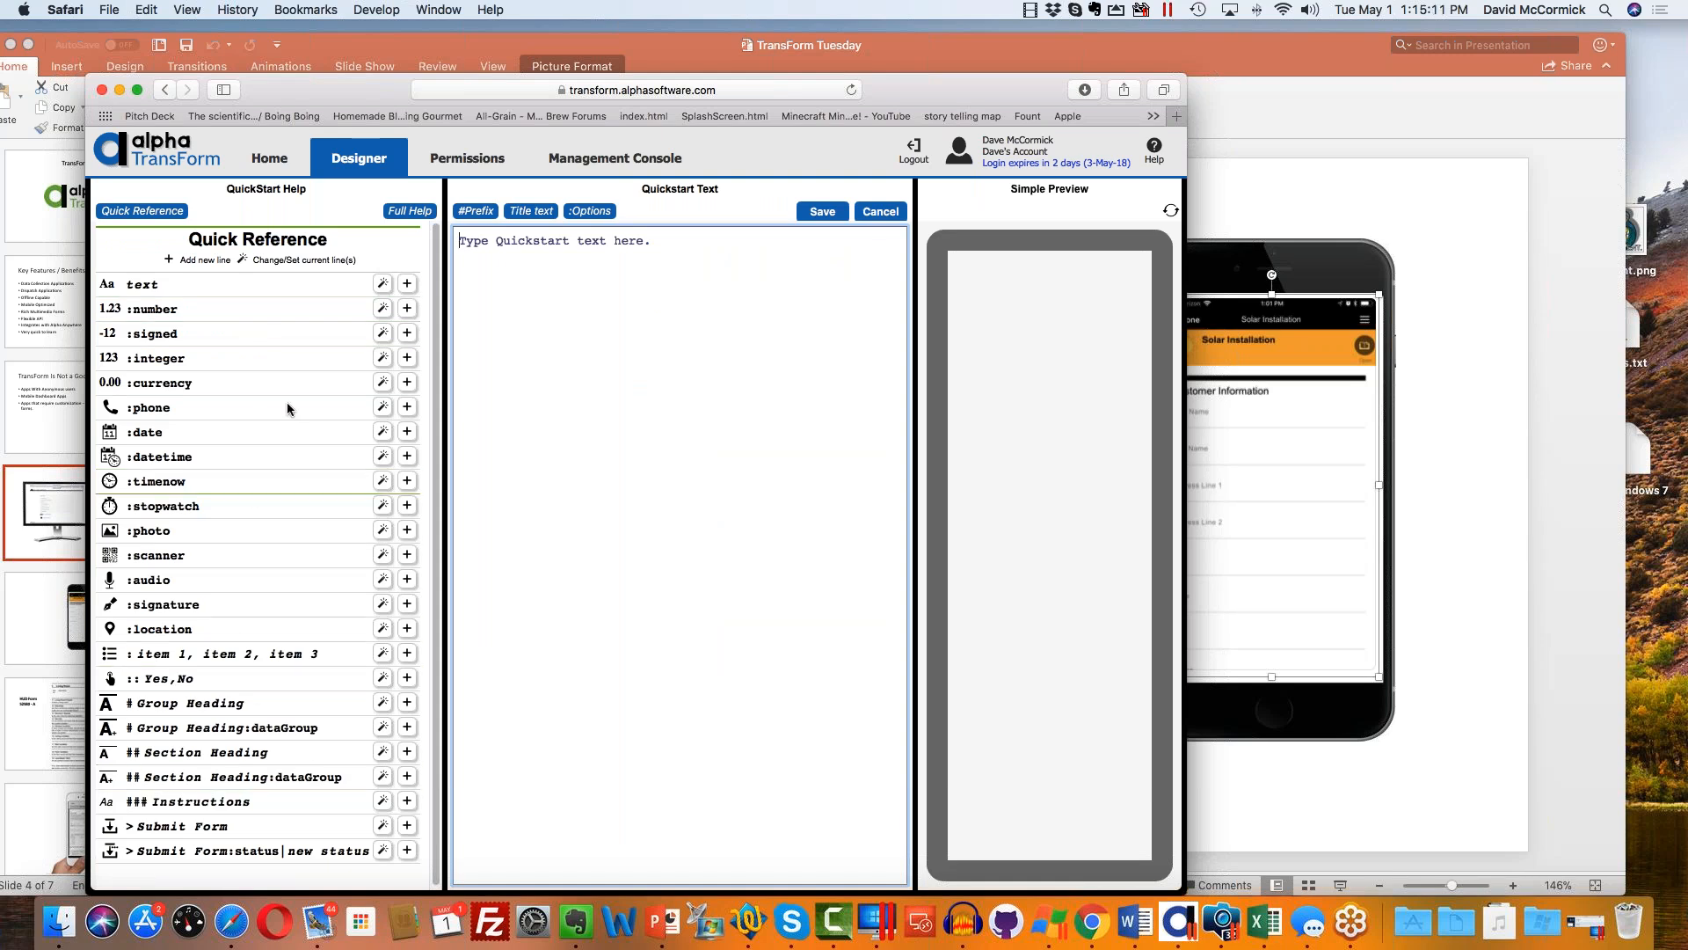
# Enter ID as the first field of the new form's Quickstart text.
pyautogui.click(492, 271)
pyautogui.write('equipemnt')
pyautogui.press('BackSpace')
pyautogui.press('BackSpace')
pyautogui.press('BackSpace')
pyautogui.press('BackSpace')
pyautogui.press('BackSpace')
pyautogui.press('BackSpace')
pyautogui.press('BackSpace')
pyautogui.press('BackSpace')
pyautogui.press('BackSpace')
pyautogui.write('ID')
pyautogui.press('Return')
# Add the fields equipment type, location, photo and signature on separate lines below ID.
pyautogui.write('e')
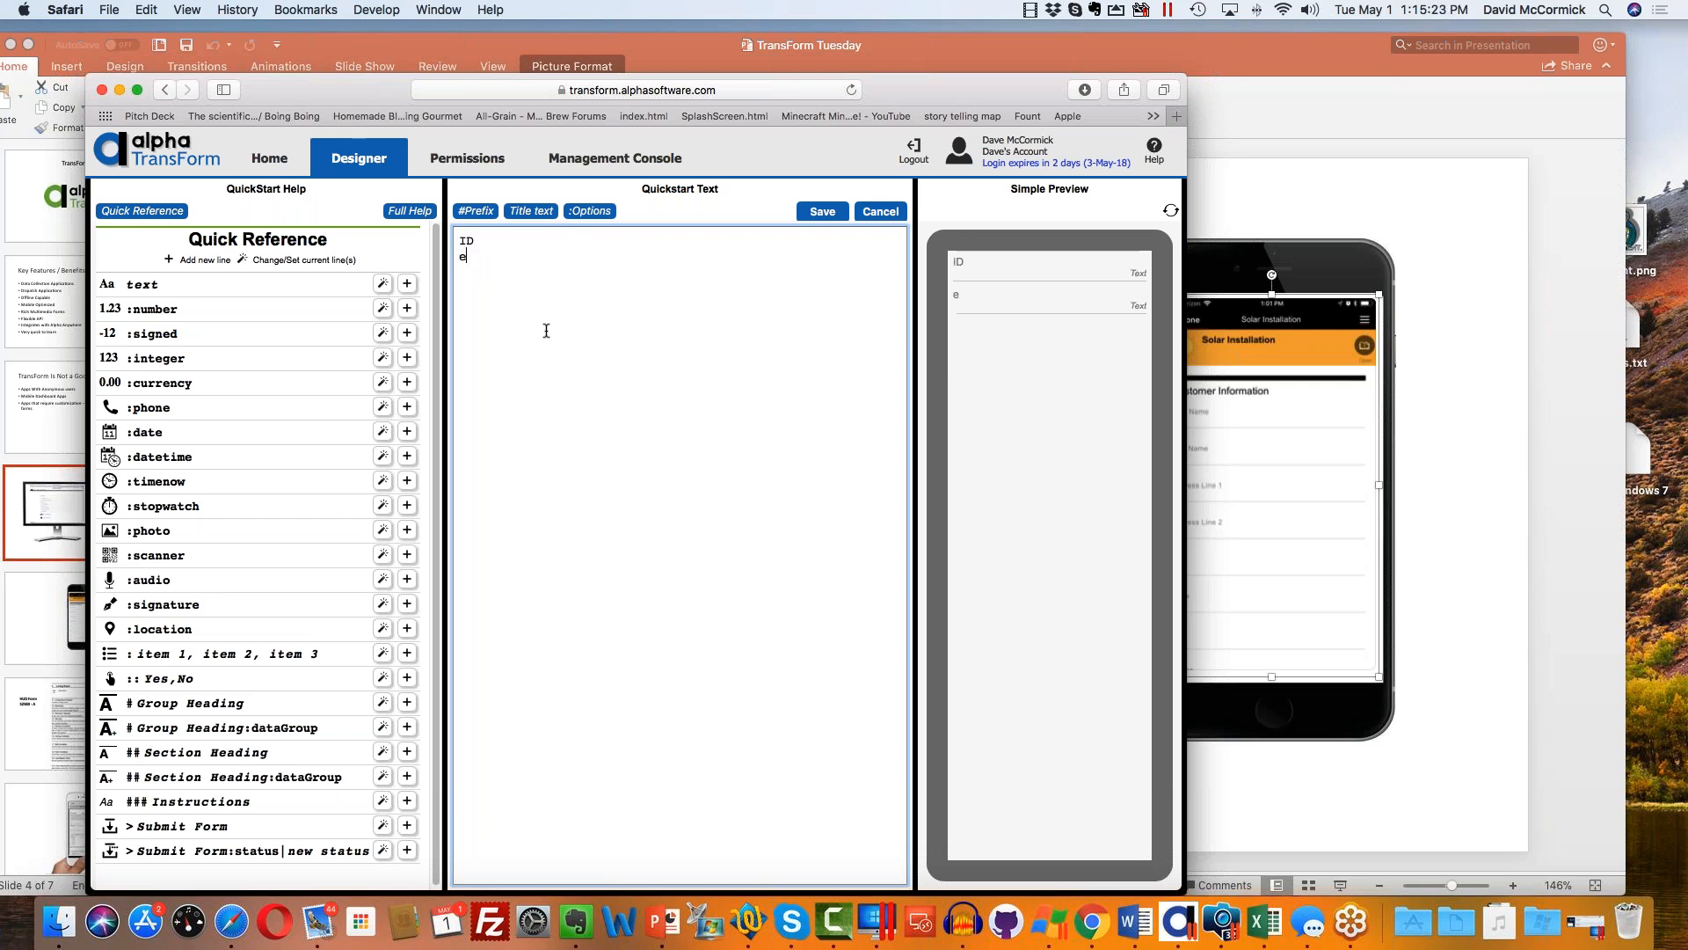
pyautogui.write('quipment type ')
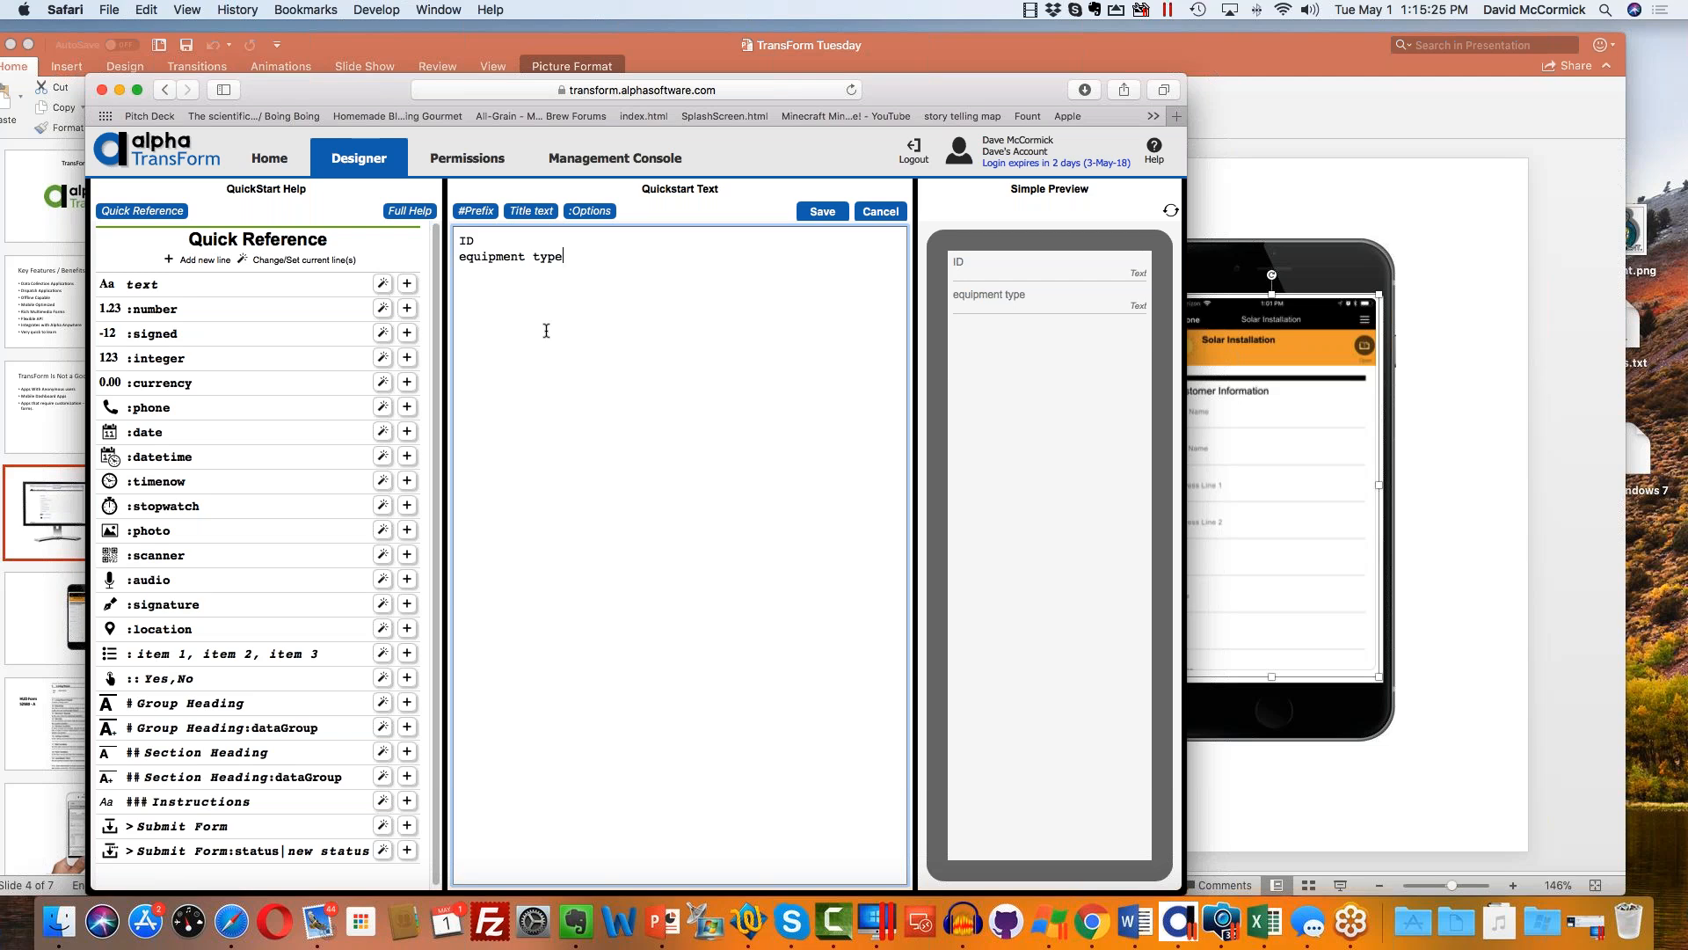
pyautogui.write('location ')
pyautogui.write('photo')
pyautogui.press('Return')
pyautogui.write('s')
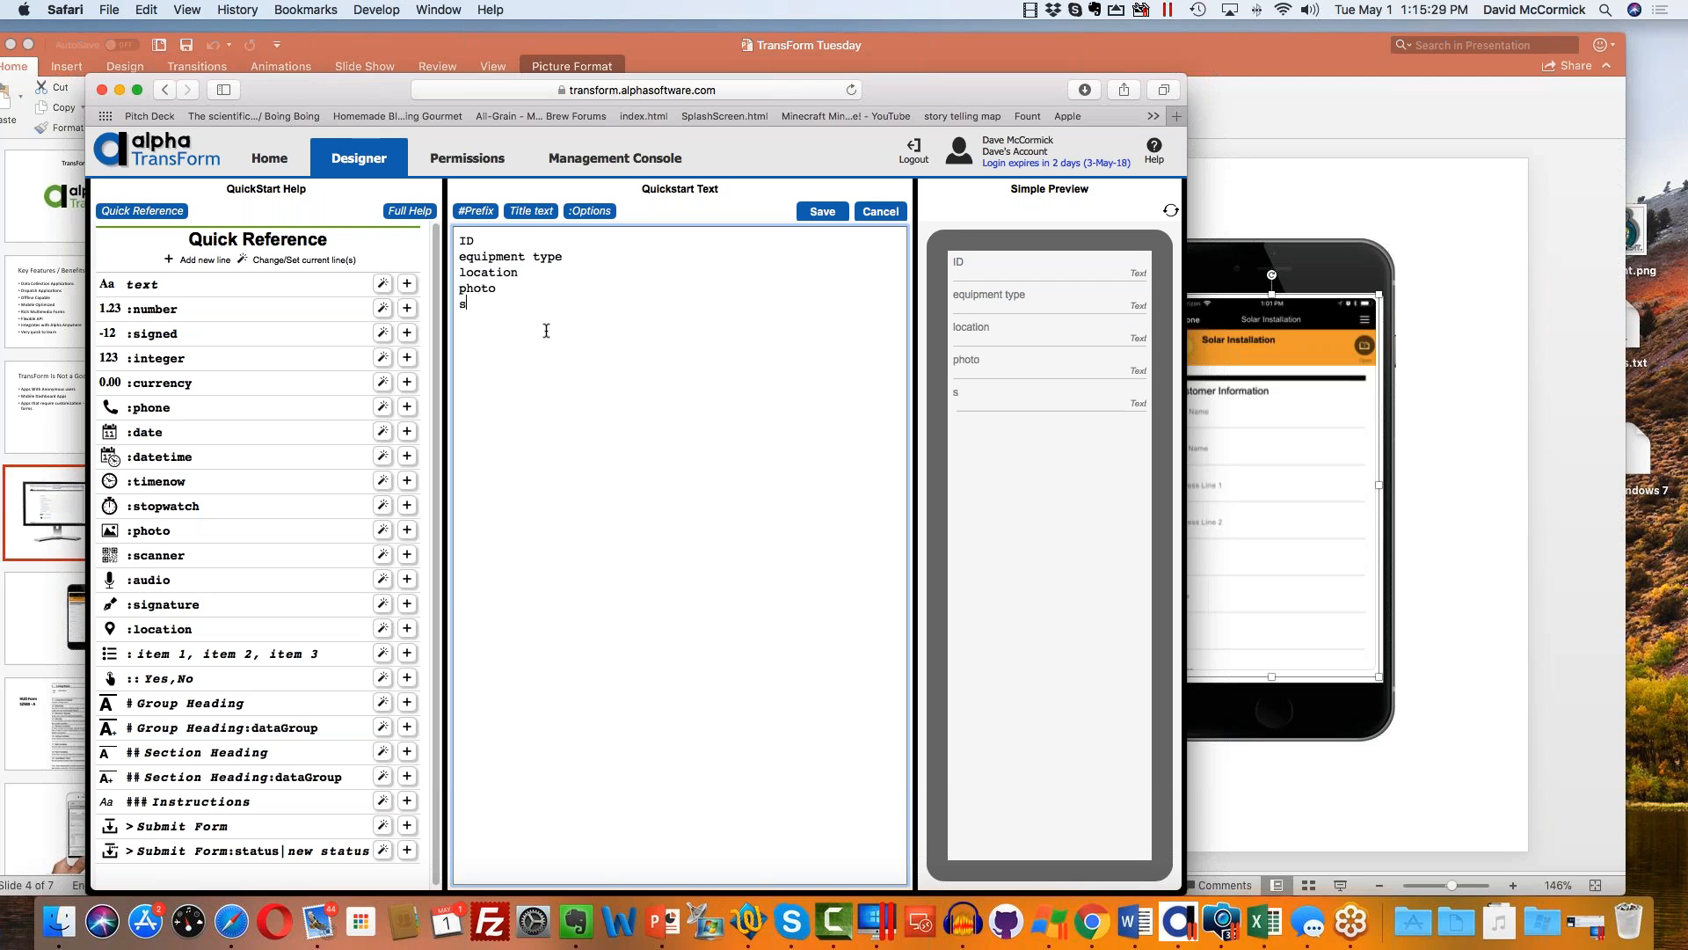
pyautogui.write('ignature')
# Insert the field "equipment is working?" between equipment type and location.
pyautogui.press('Return')
pyautogui.write('equ')
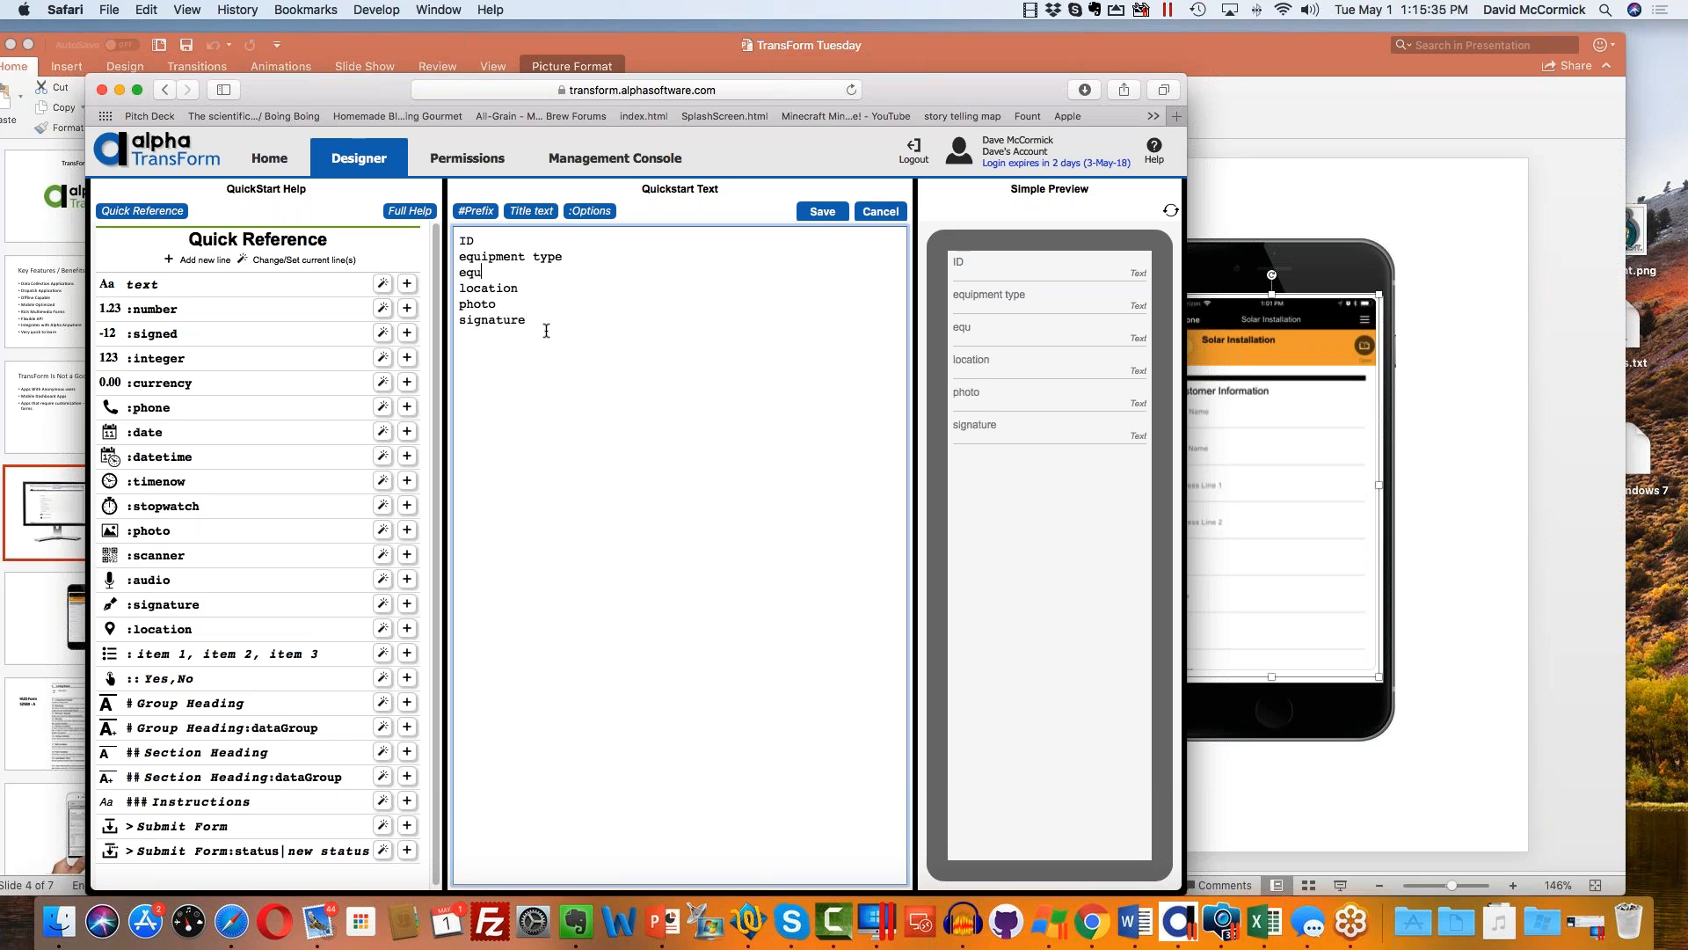
pyautogui.write('ipment is working>?')
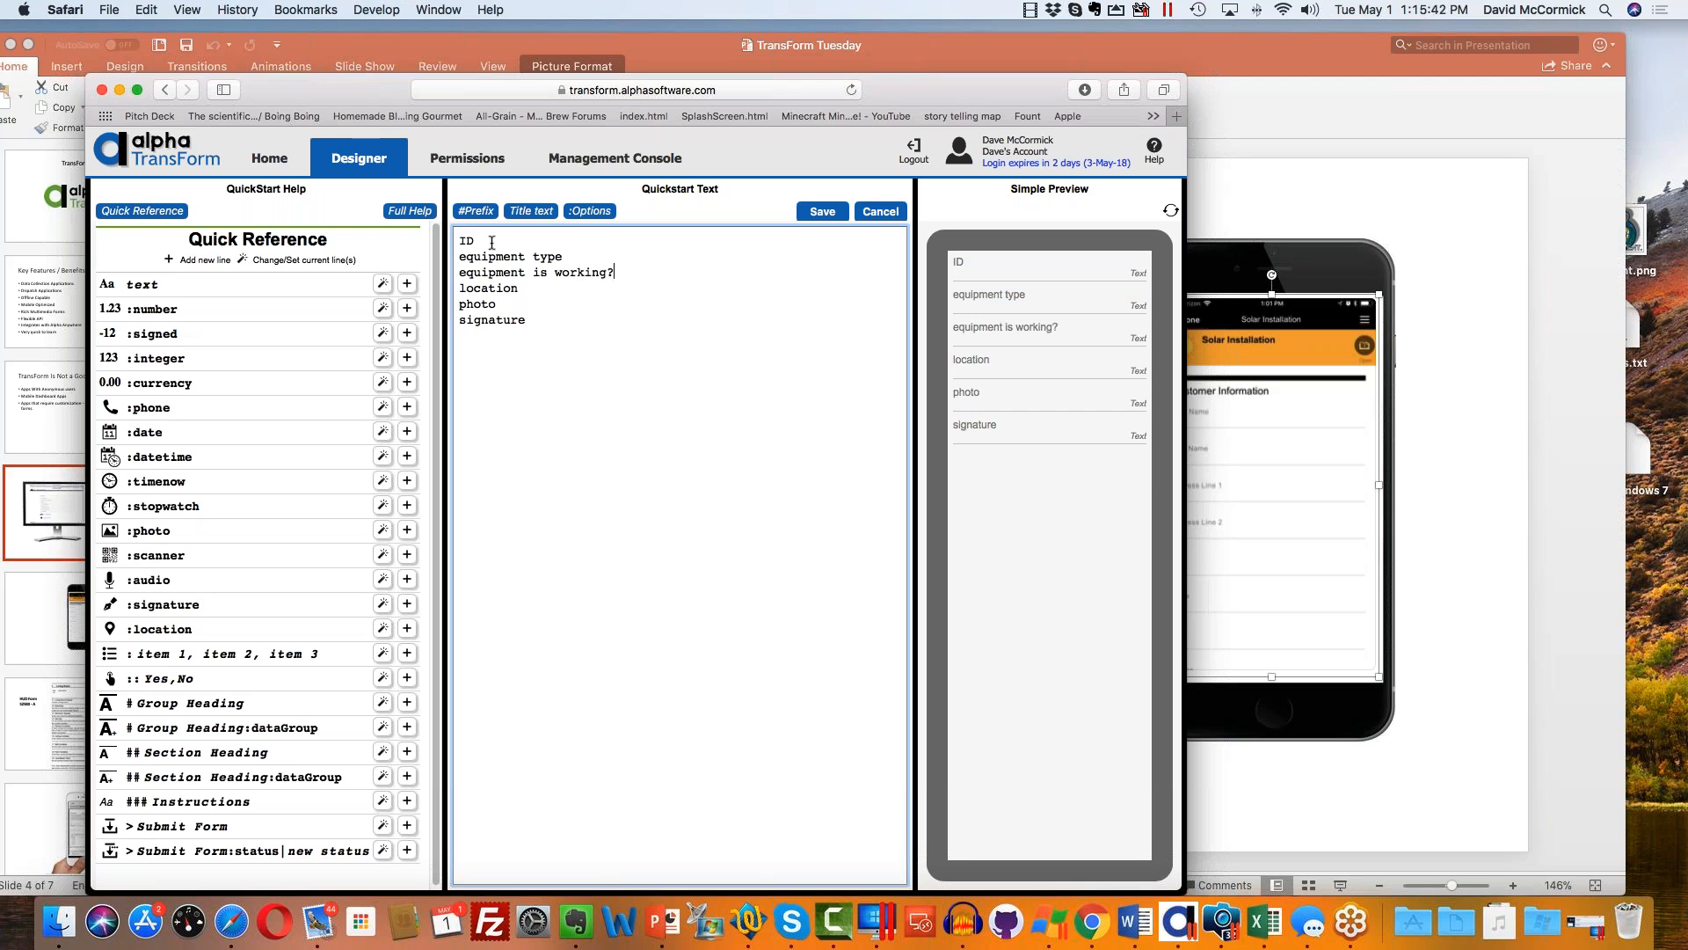
pyautogui.press('Down')
pyautogui.click(1046, 532)
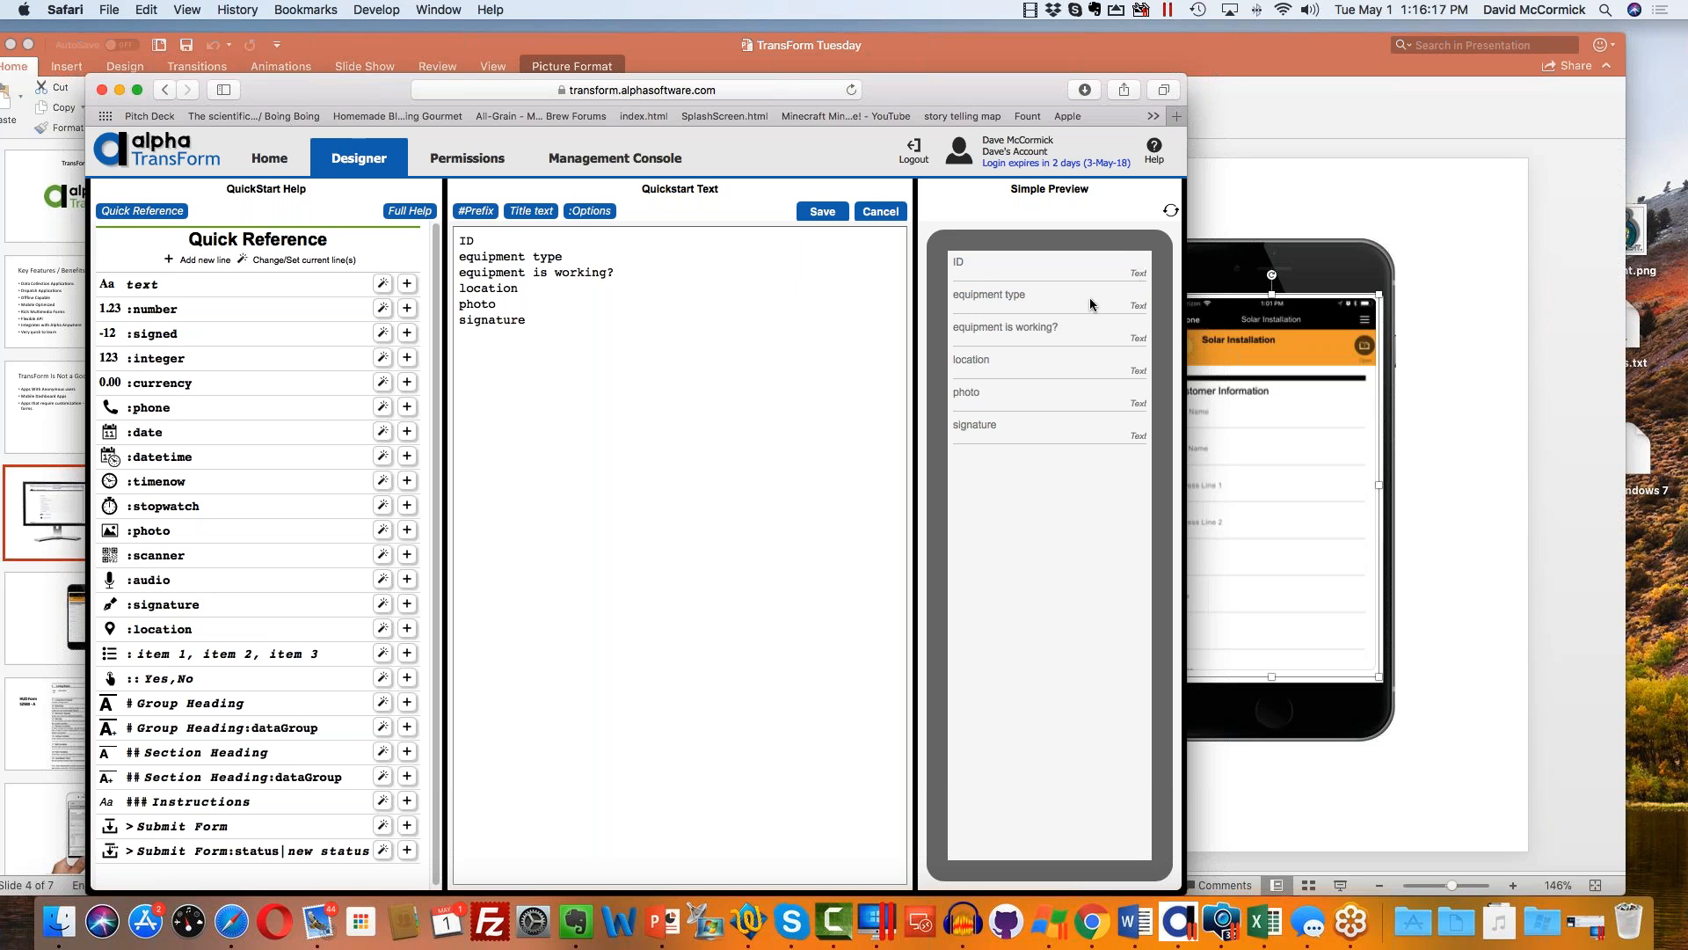
# Turn the equipment type line into a list field using the quick reference's item list format.
pyautogui.click(592, 251)
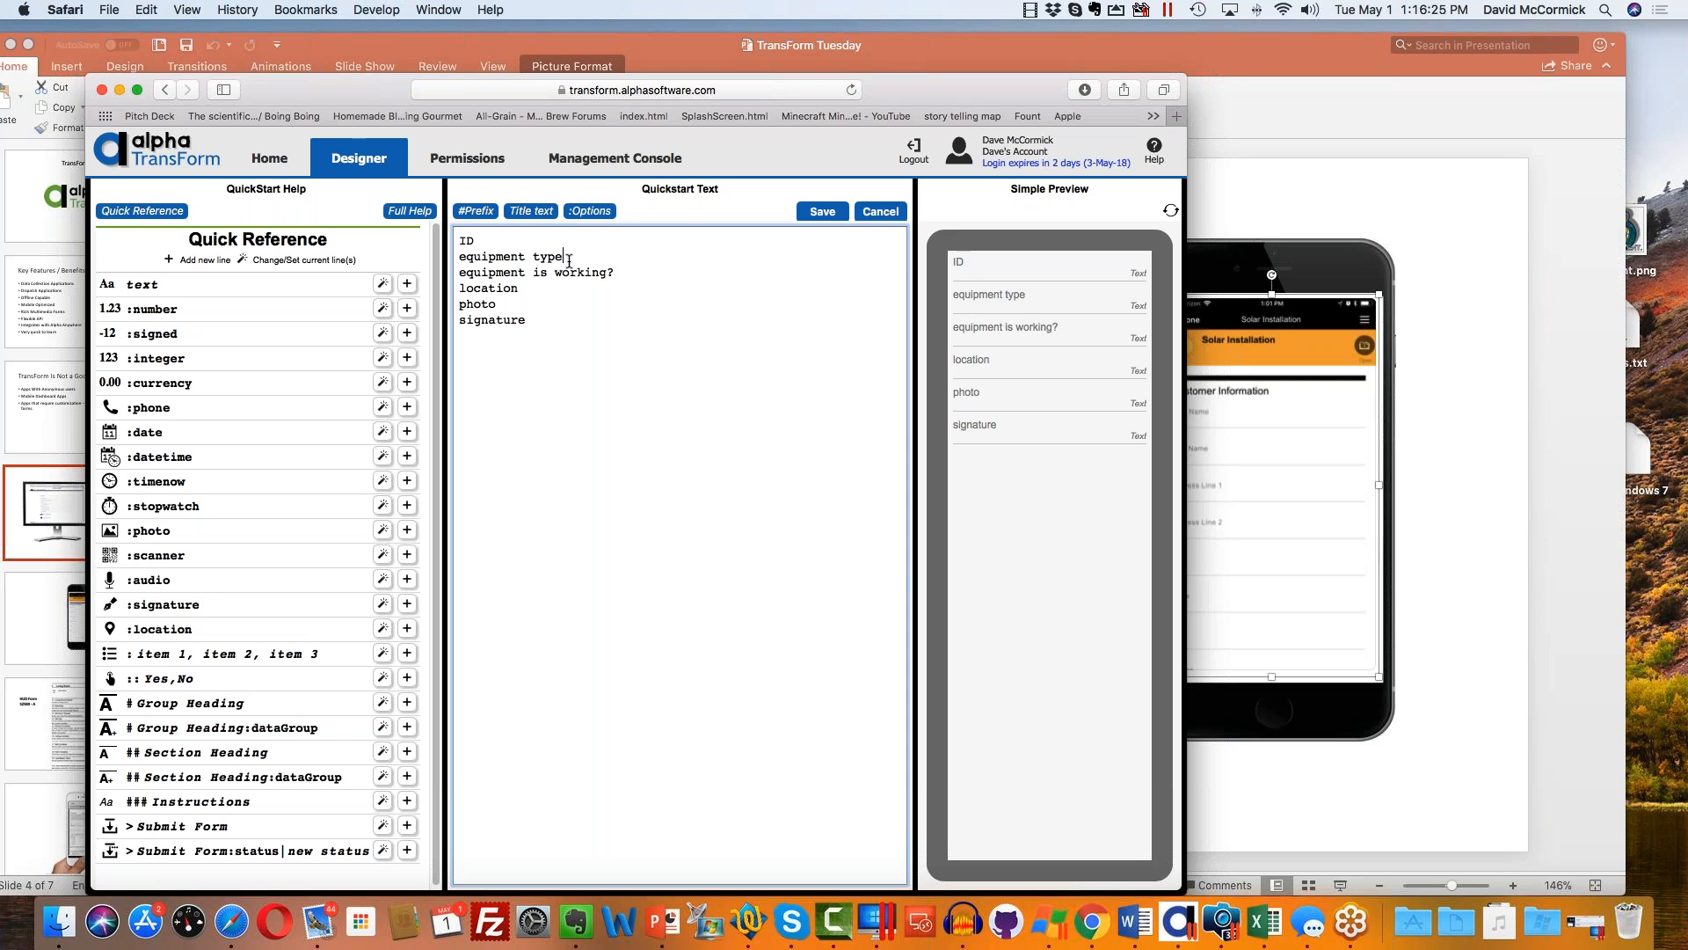
pyautogui.click(491, 257)
pyautogui.click(531, 211)
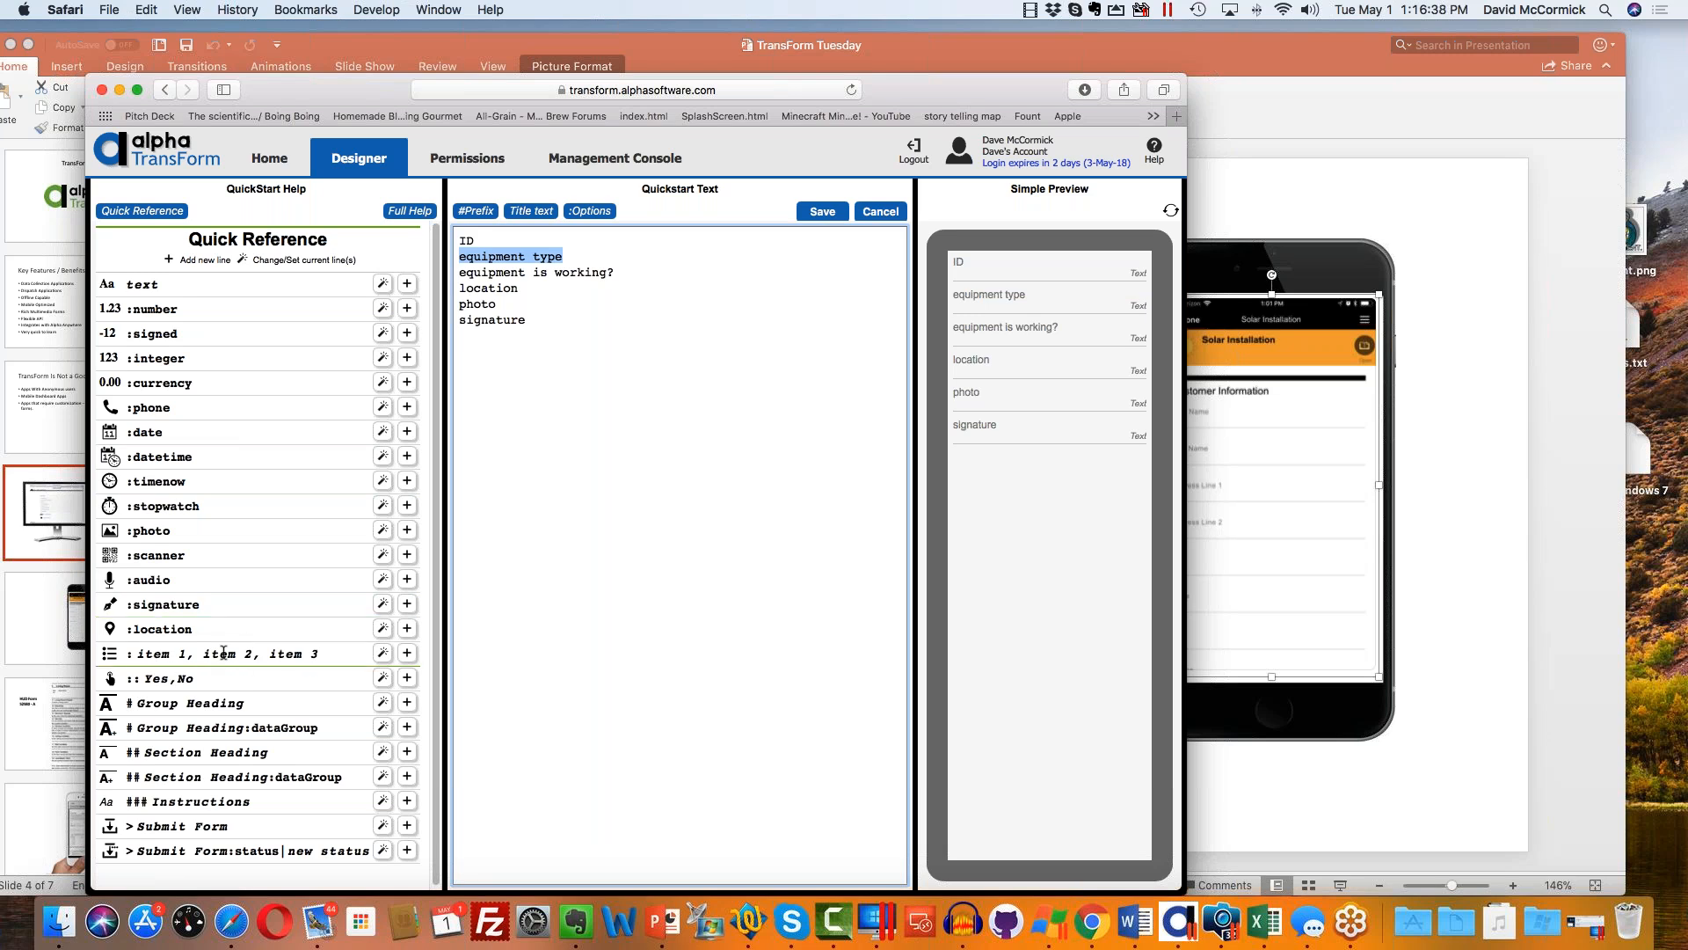
pyautogui.click(383, 656)
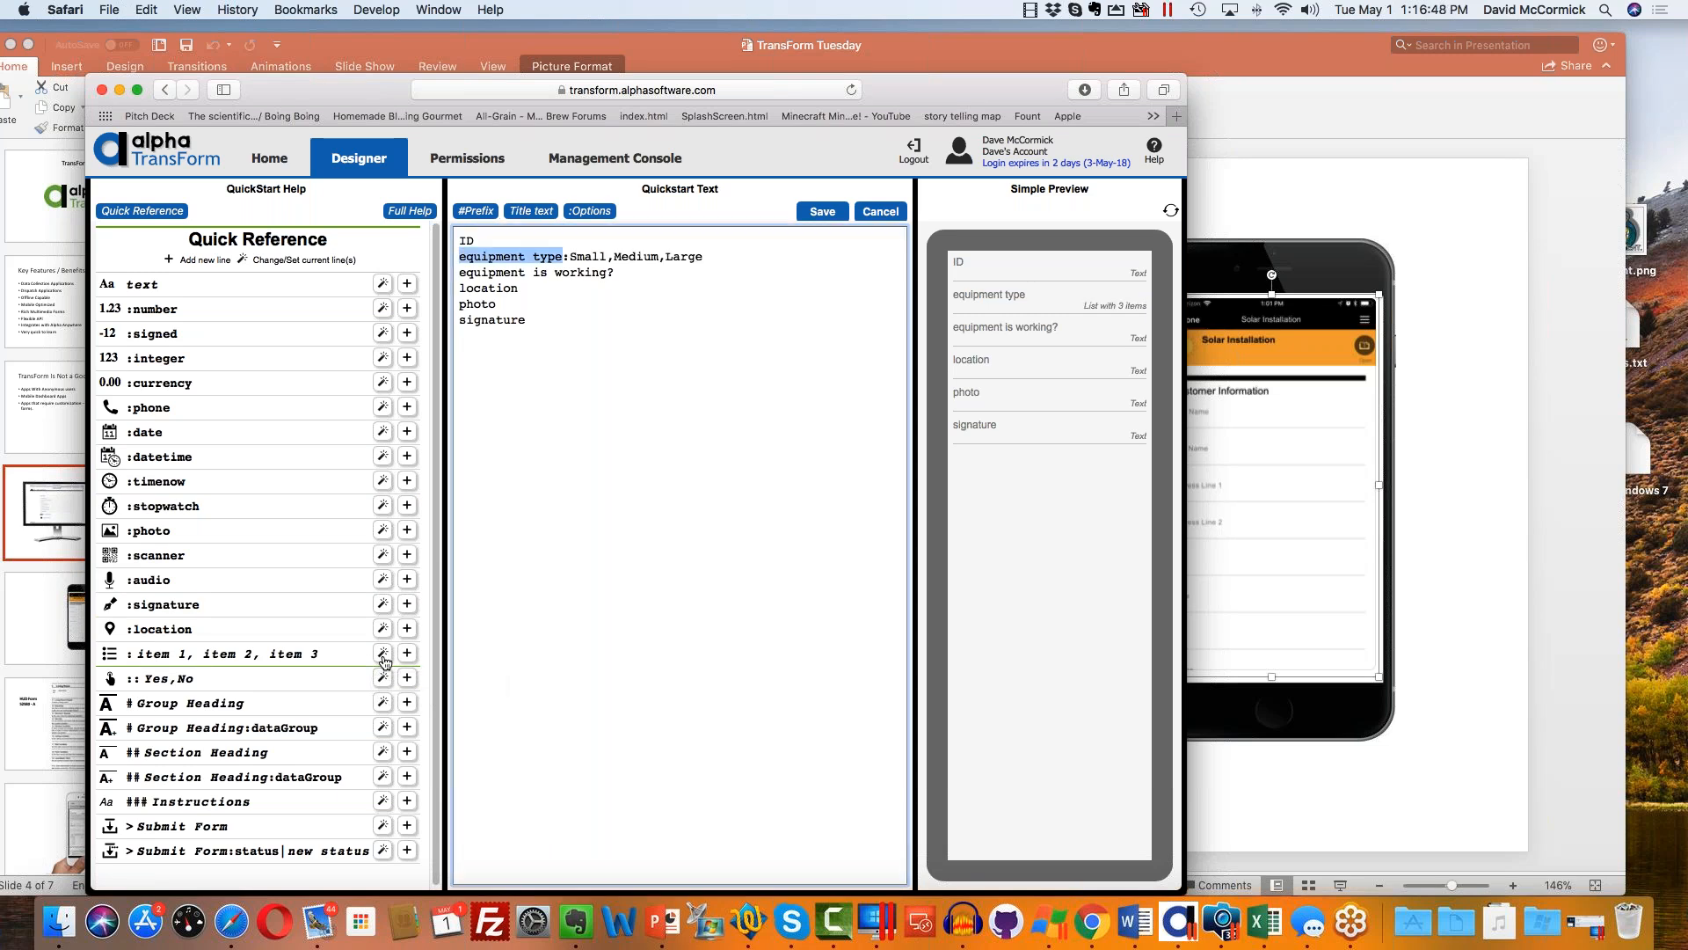
# Replace the equipment type's sample list items with Router, Power Supply, PC.
pyautogui.click(588, 255)
pyautogui.doubleClick(587, 255)
pyautogui.click(568, 255)
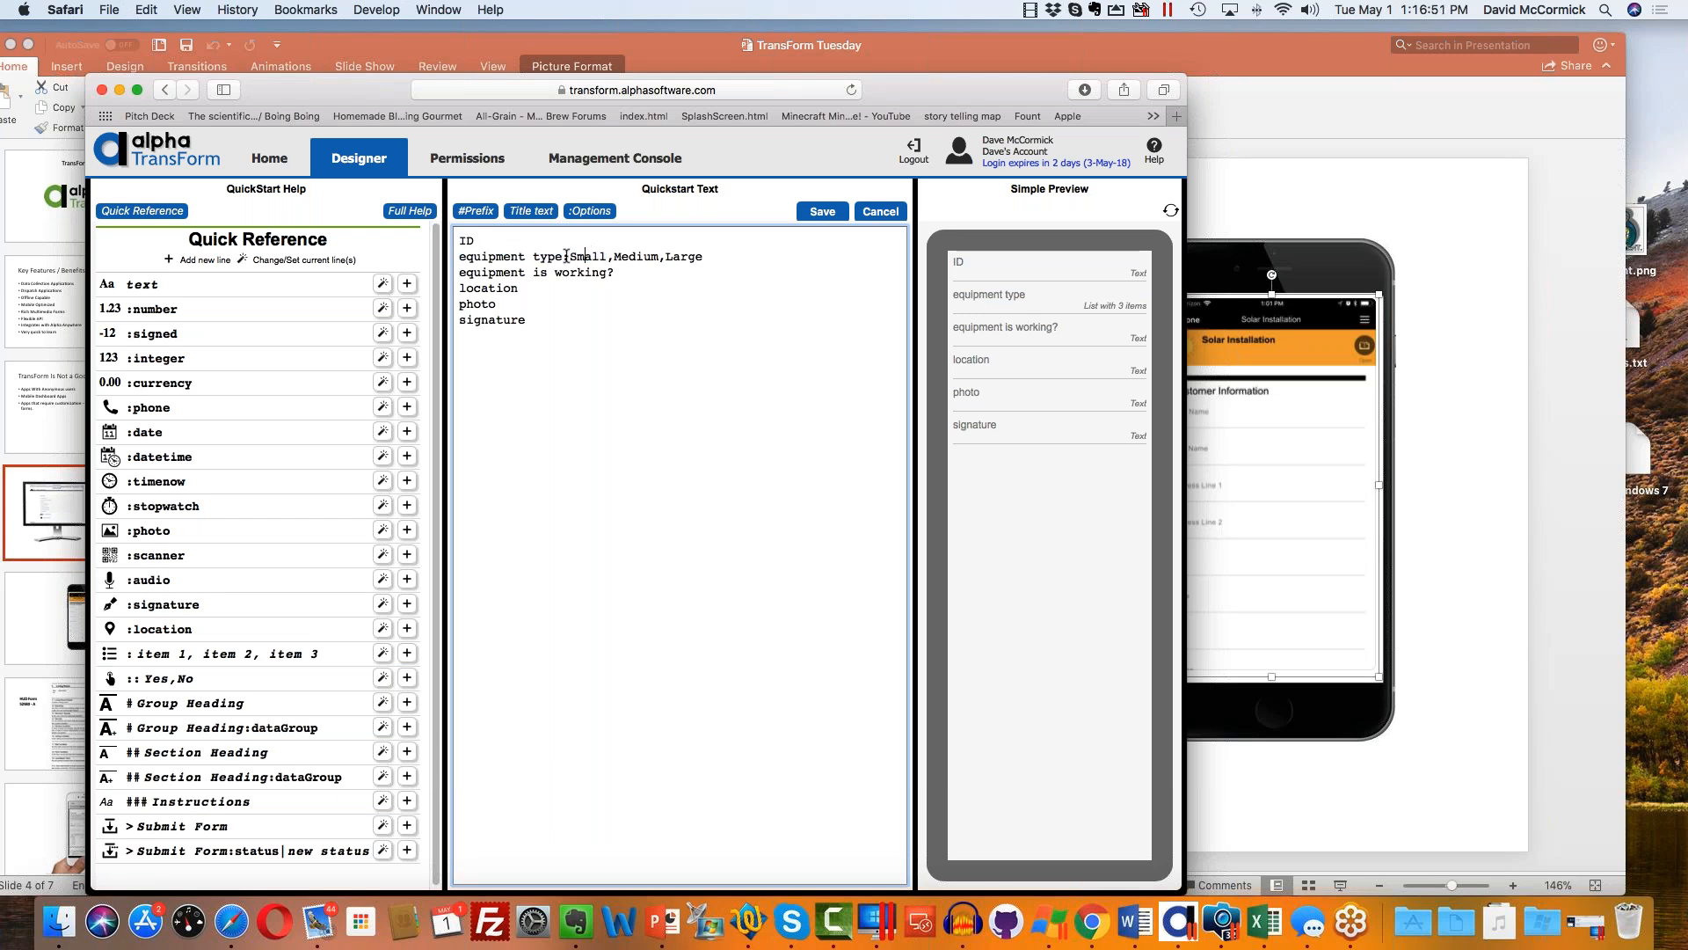
pyautogui.moveTo(571, 254); pyautogui.dragTo(730, 261)
pyautogui.write('Rouetr')
pyautogui.press('BackSpace')
pyautogui.press('BackSpace')
pyautogui.write('ter, Power Supply, PC')
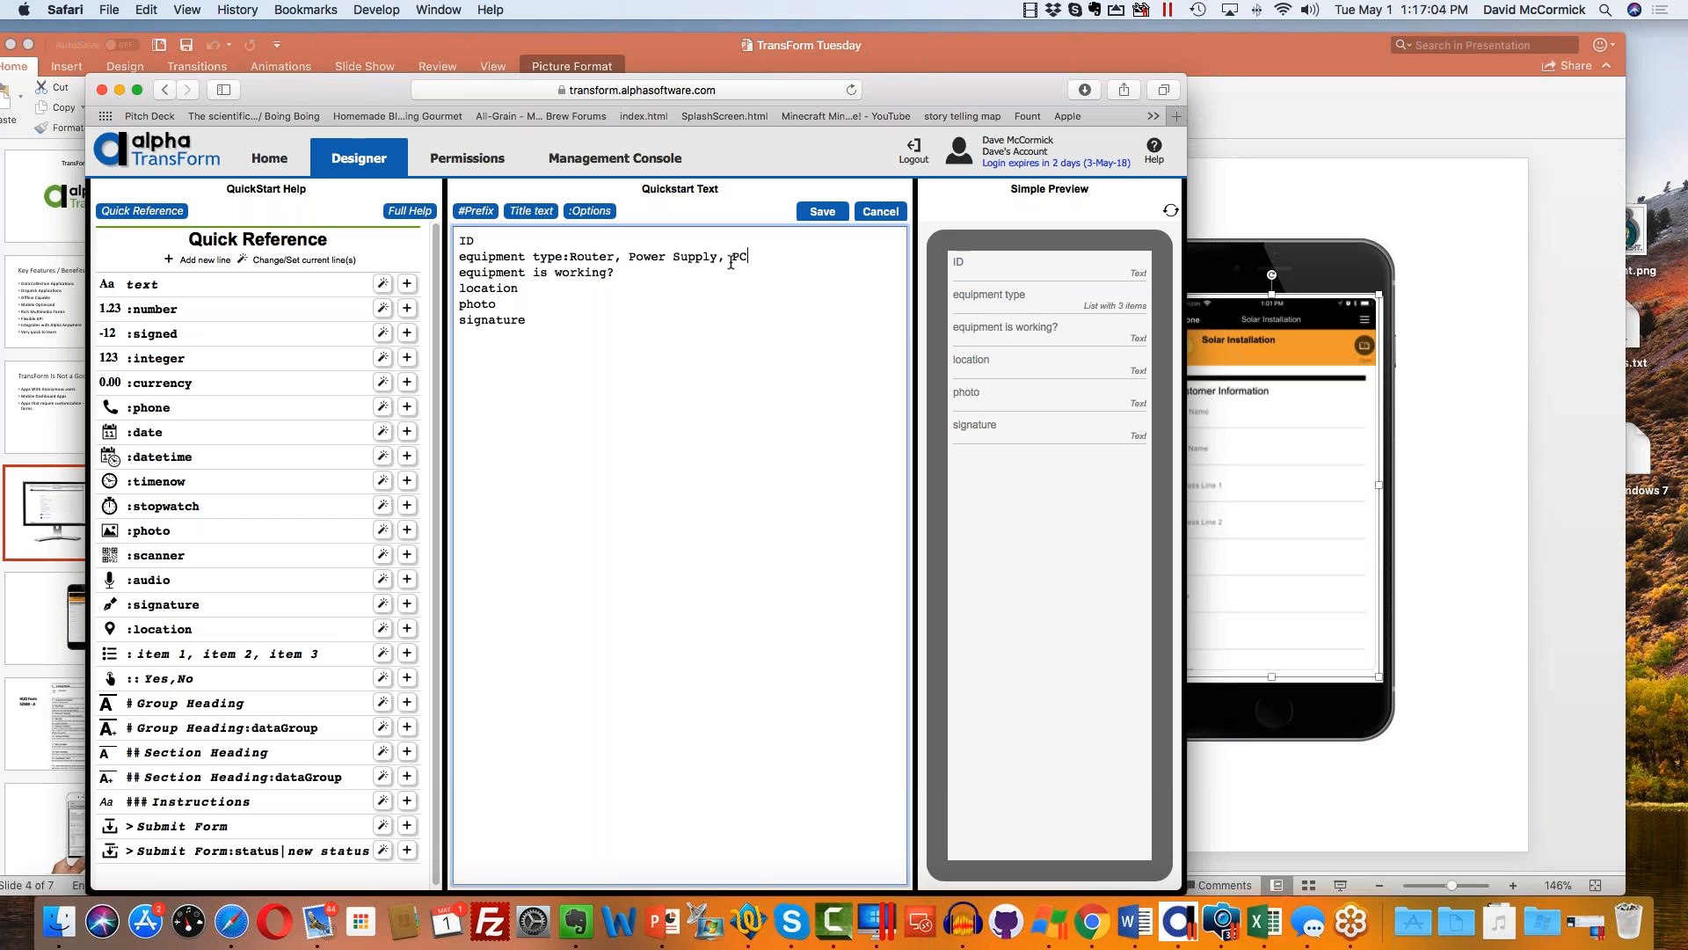
# Make "equipment is working?" a Yes,No field and give the location line the location field type.
pyautogui.click(673, 280)
pyautogui.click(383, 680)
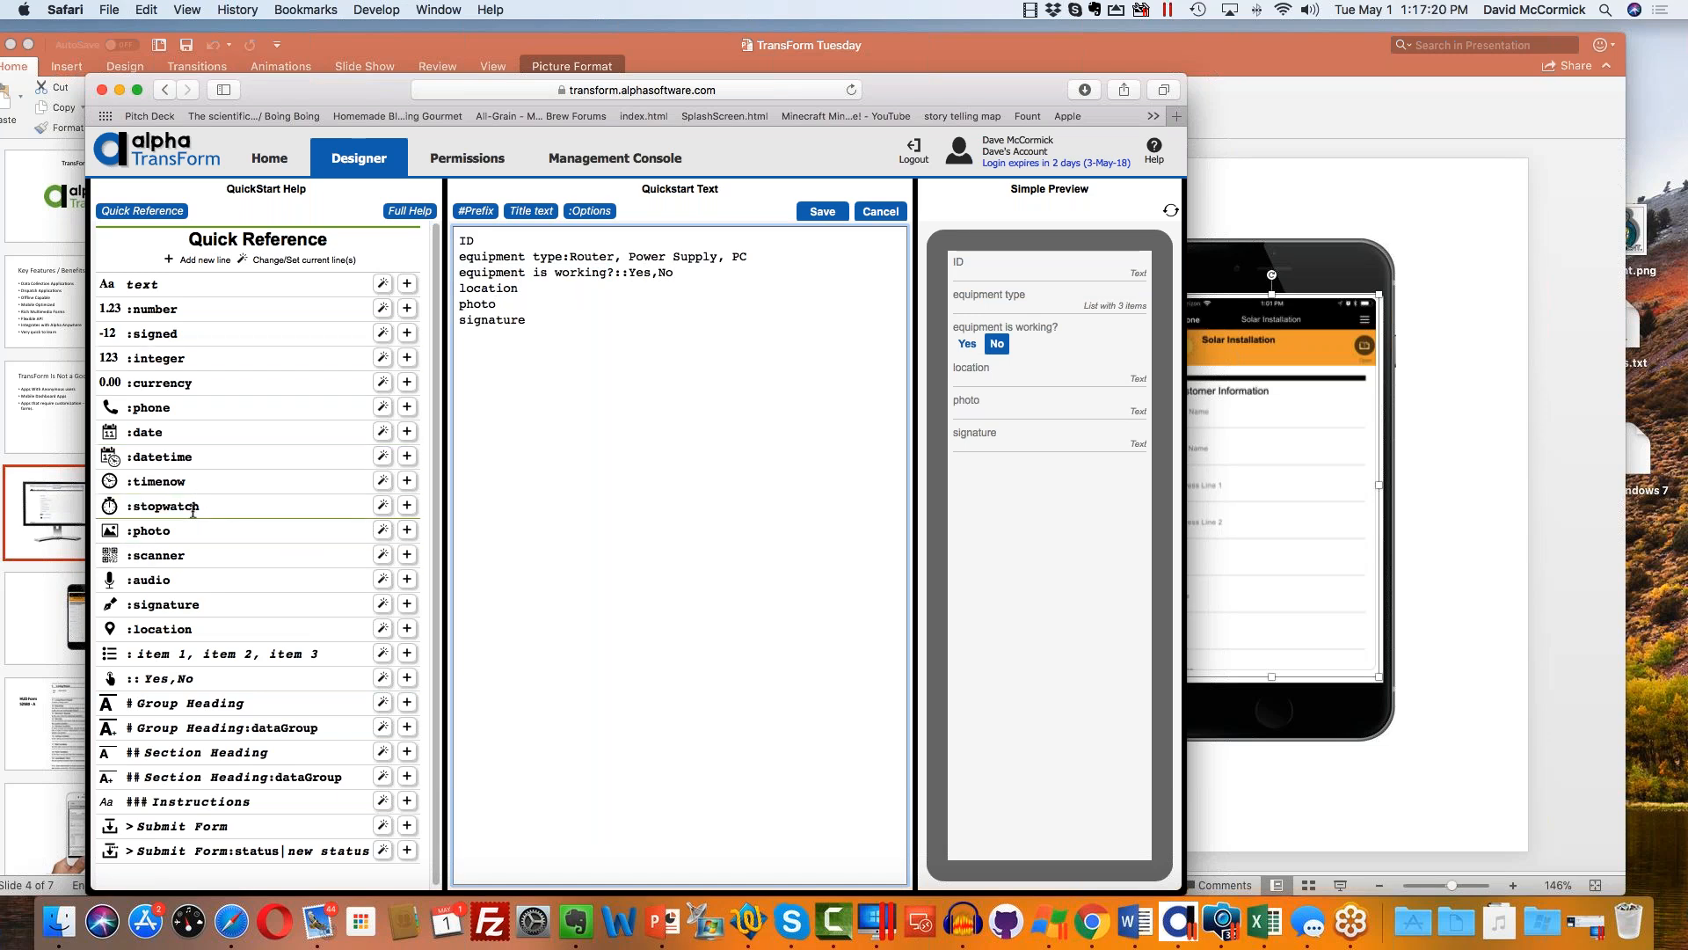
pyautogui.click(383, 631)
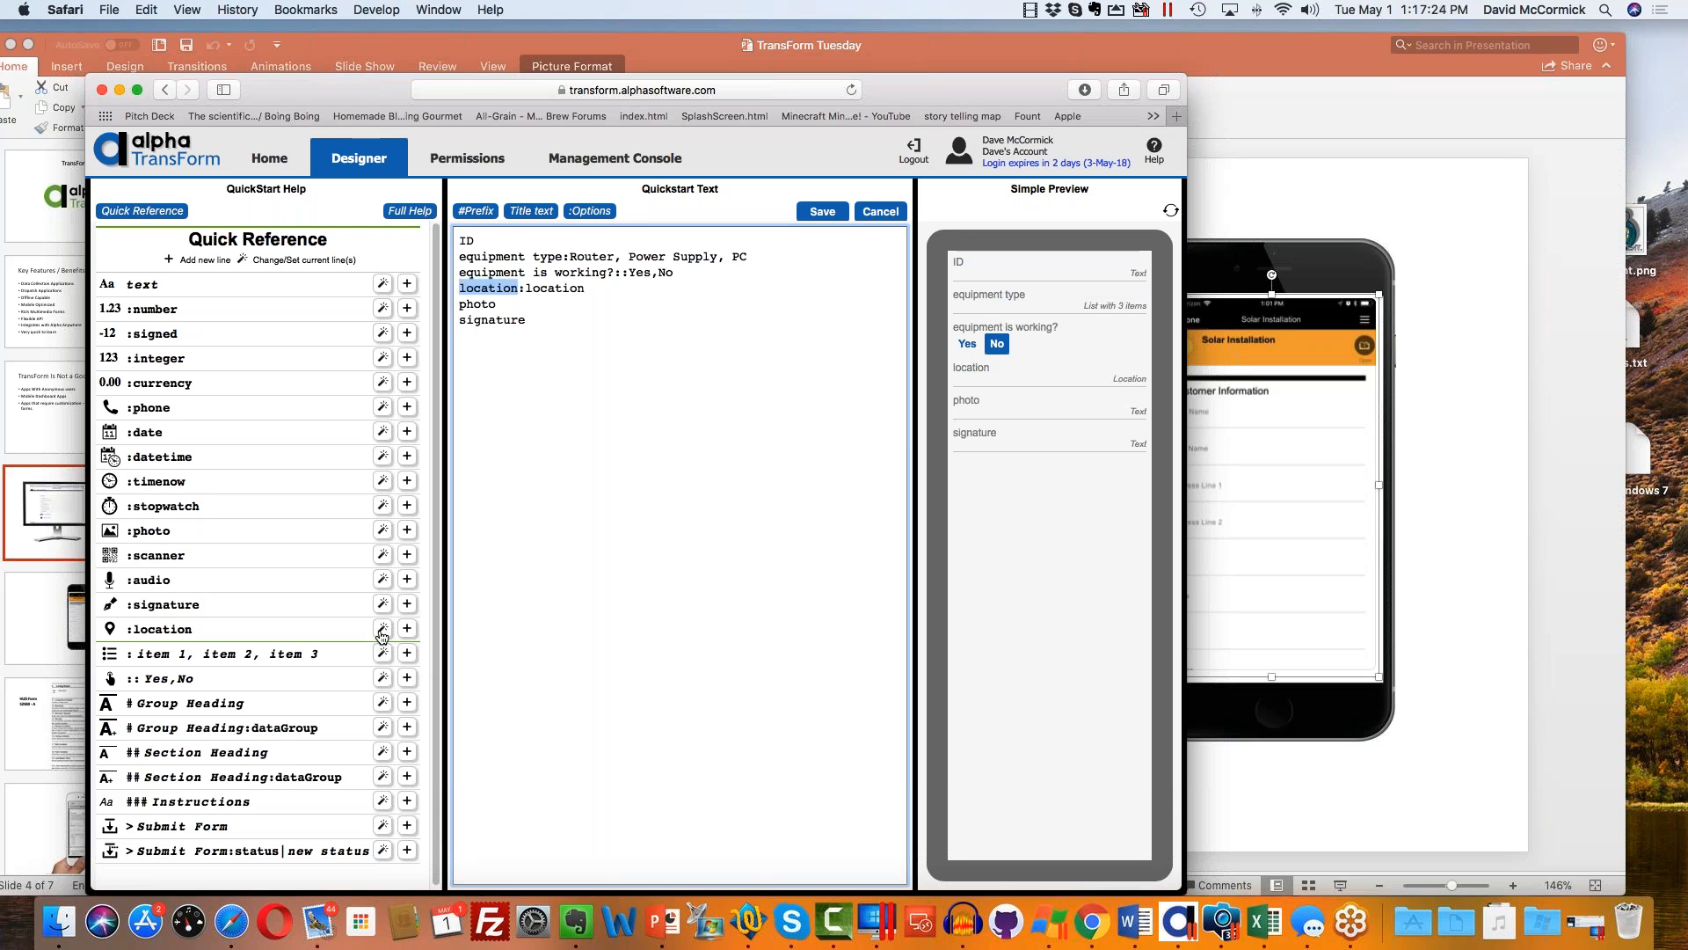
# Give the photo line the photo field type and the signature line the signature field type.
pyautogui.click(503, 304)
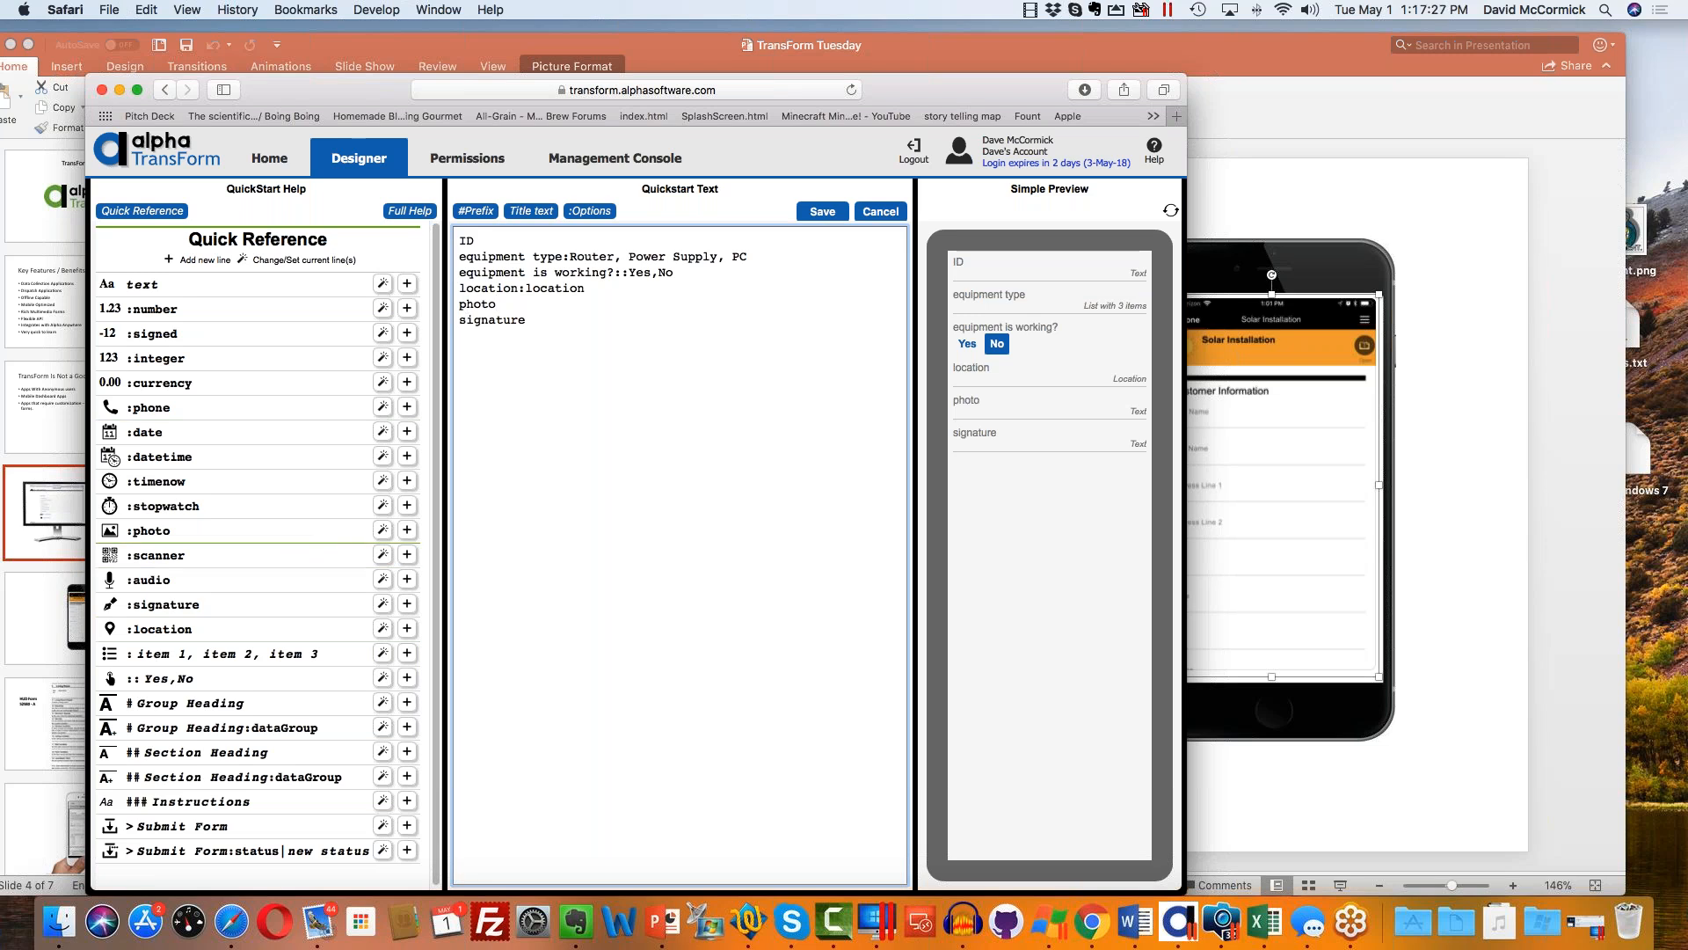
pyautogui.click(383, 529)
pyautogui.click(560, 320)
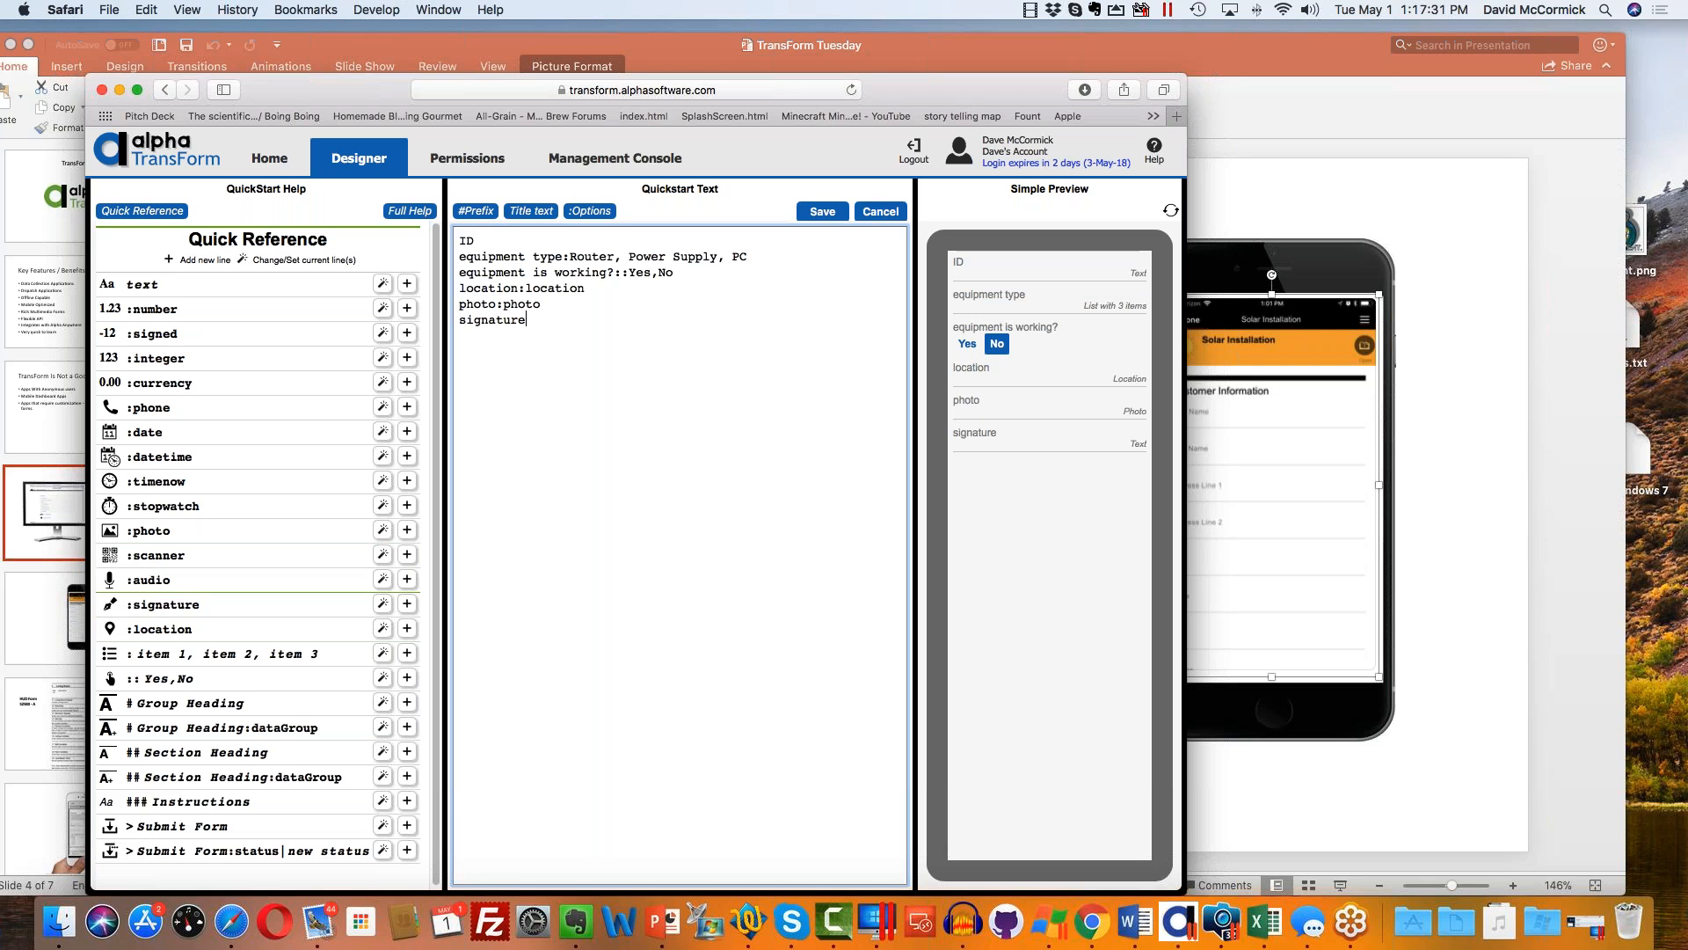
pyautogui.click(383, 604)
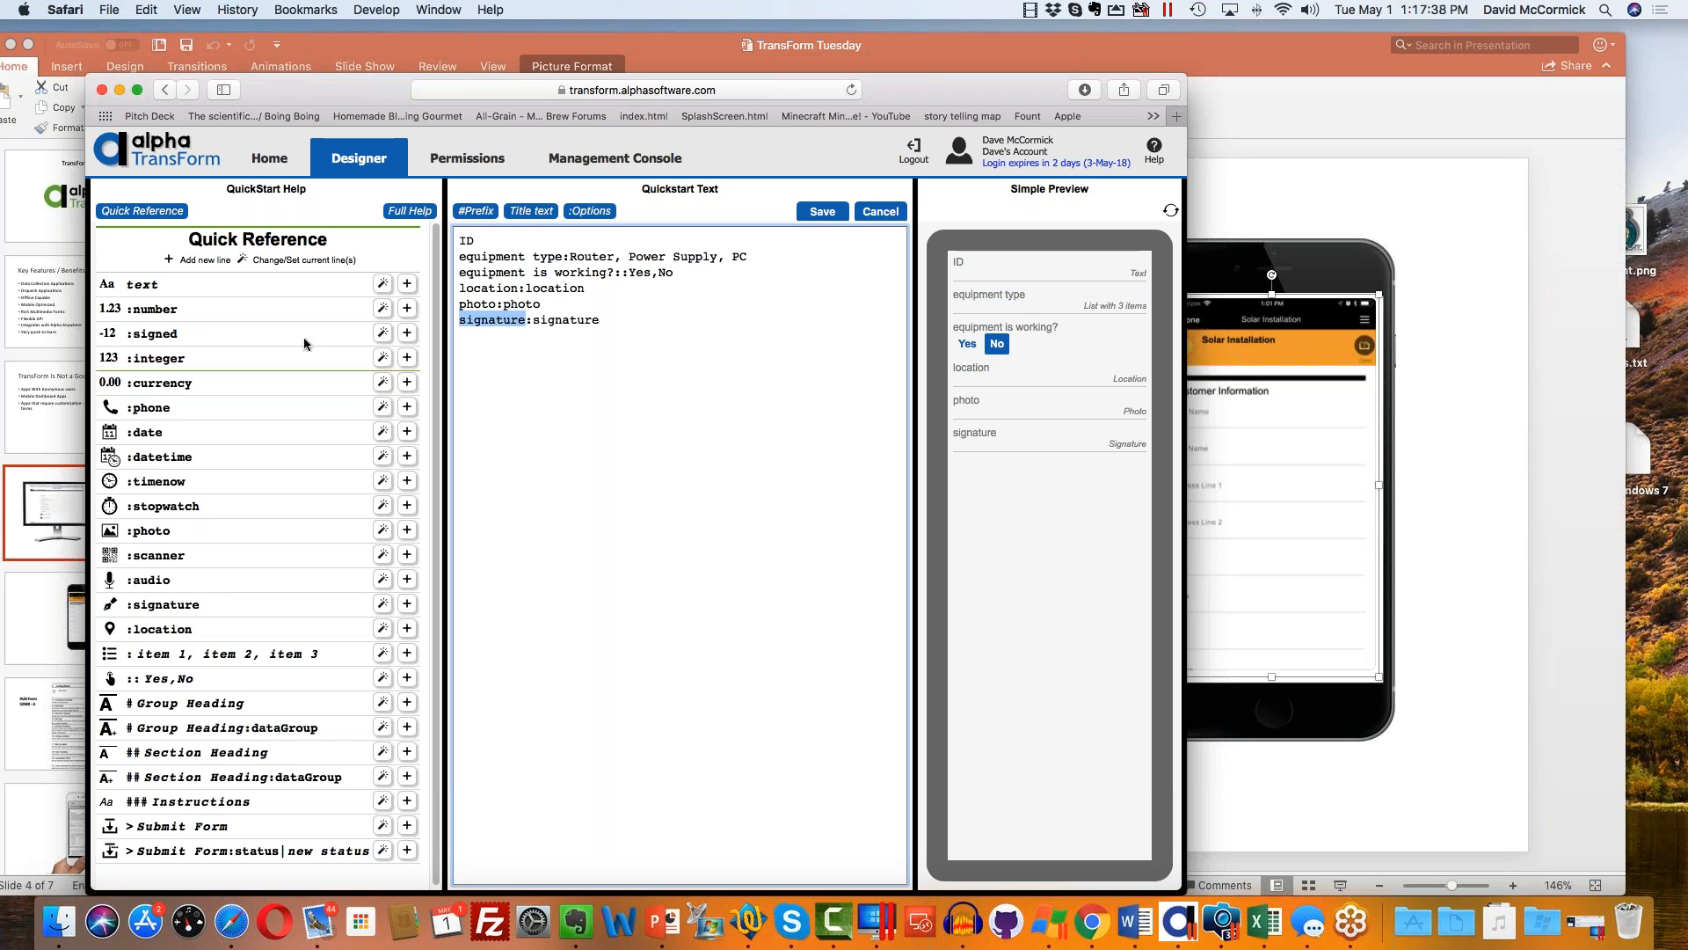
# Look through the QuickStart quick reference and the full help, ending at the quick reference.
pyautogui.scroll(-2, 350, 350)
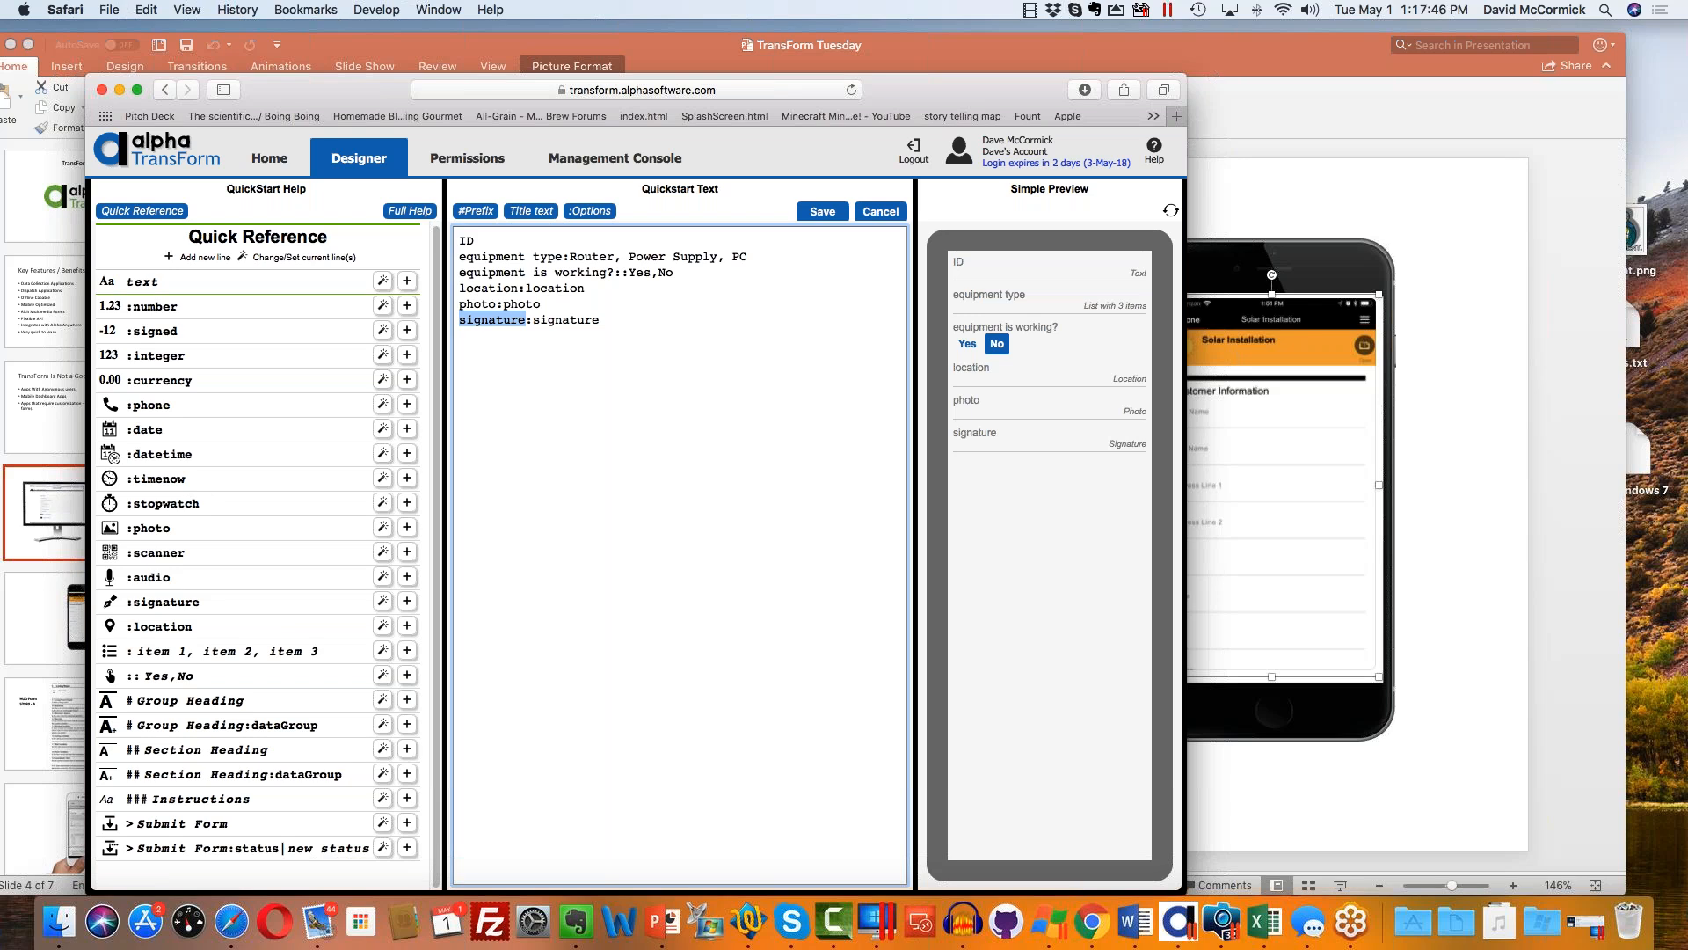
pyautogui.click(413, 212)
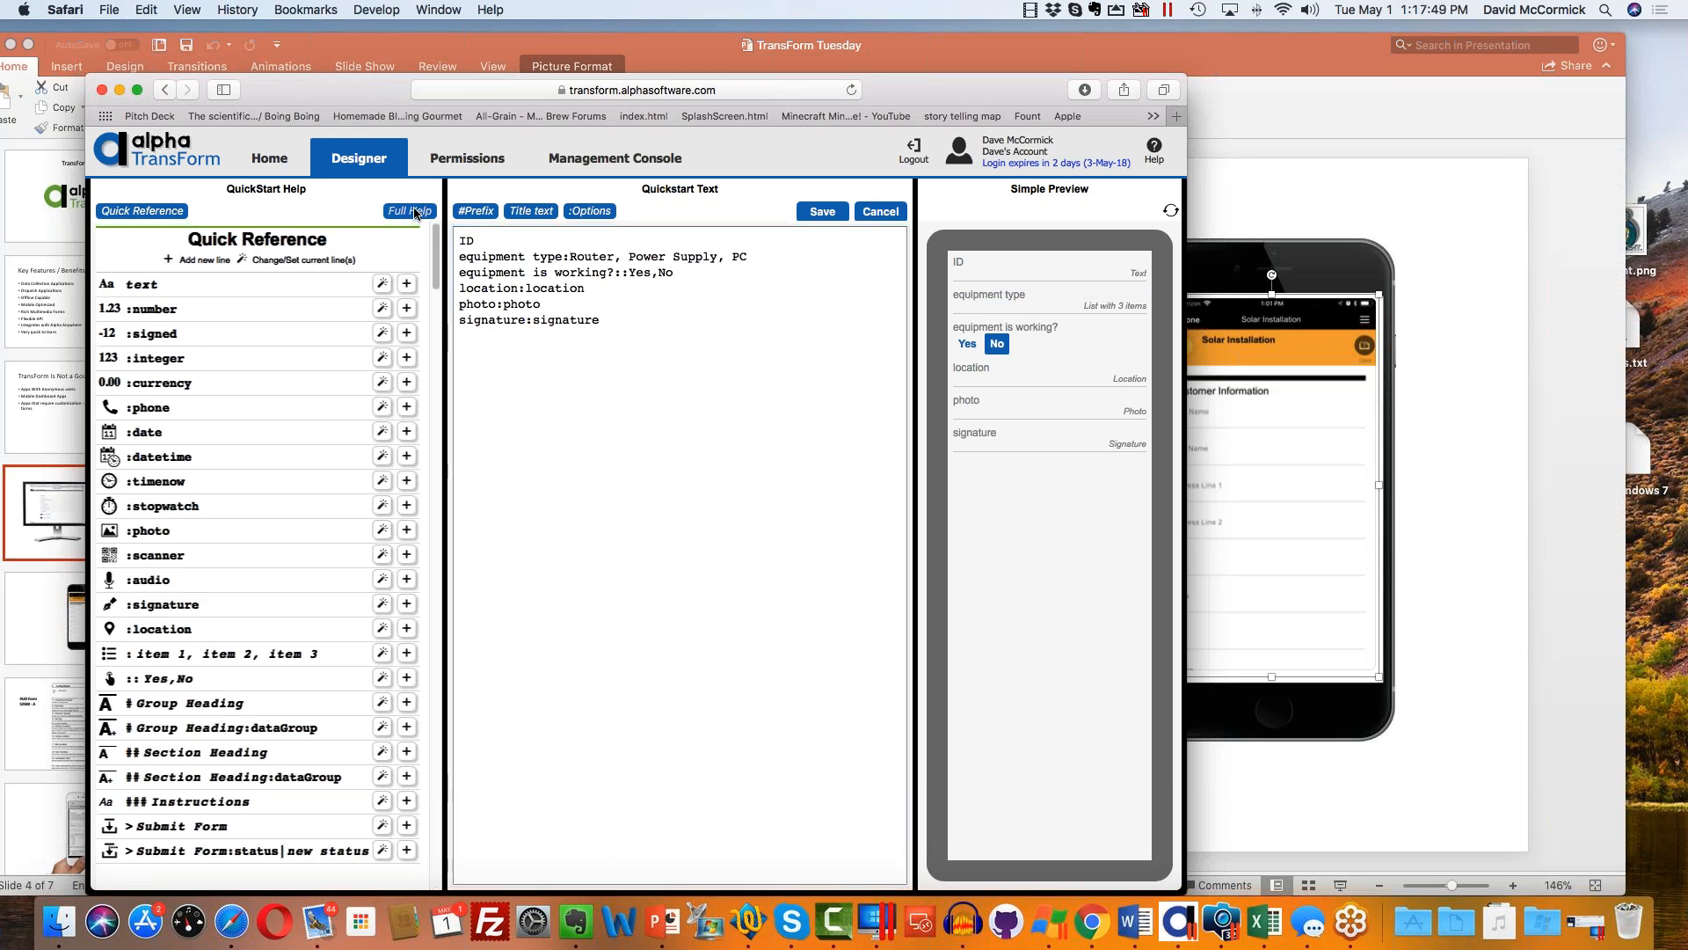
pyautogui.moveTo(434, 253)
pyautogui.mouseDown()
pyautogui.moveTo(417, 420)
pyautogui.moveTo(444, 563)
pyautogui.moveTo(441, 763)
pyautogui.moveTo(471, 350)
pyautogui.moveTo(462, 242)
pyautogui.mouseUp()
pyautogui.click(176, 212)
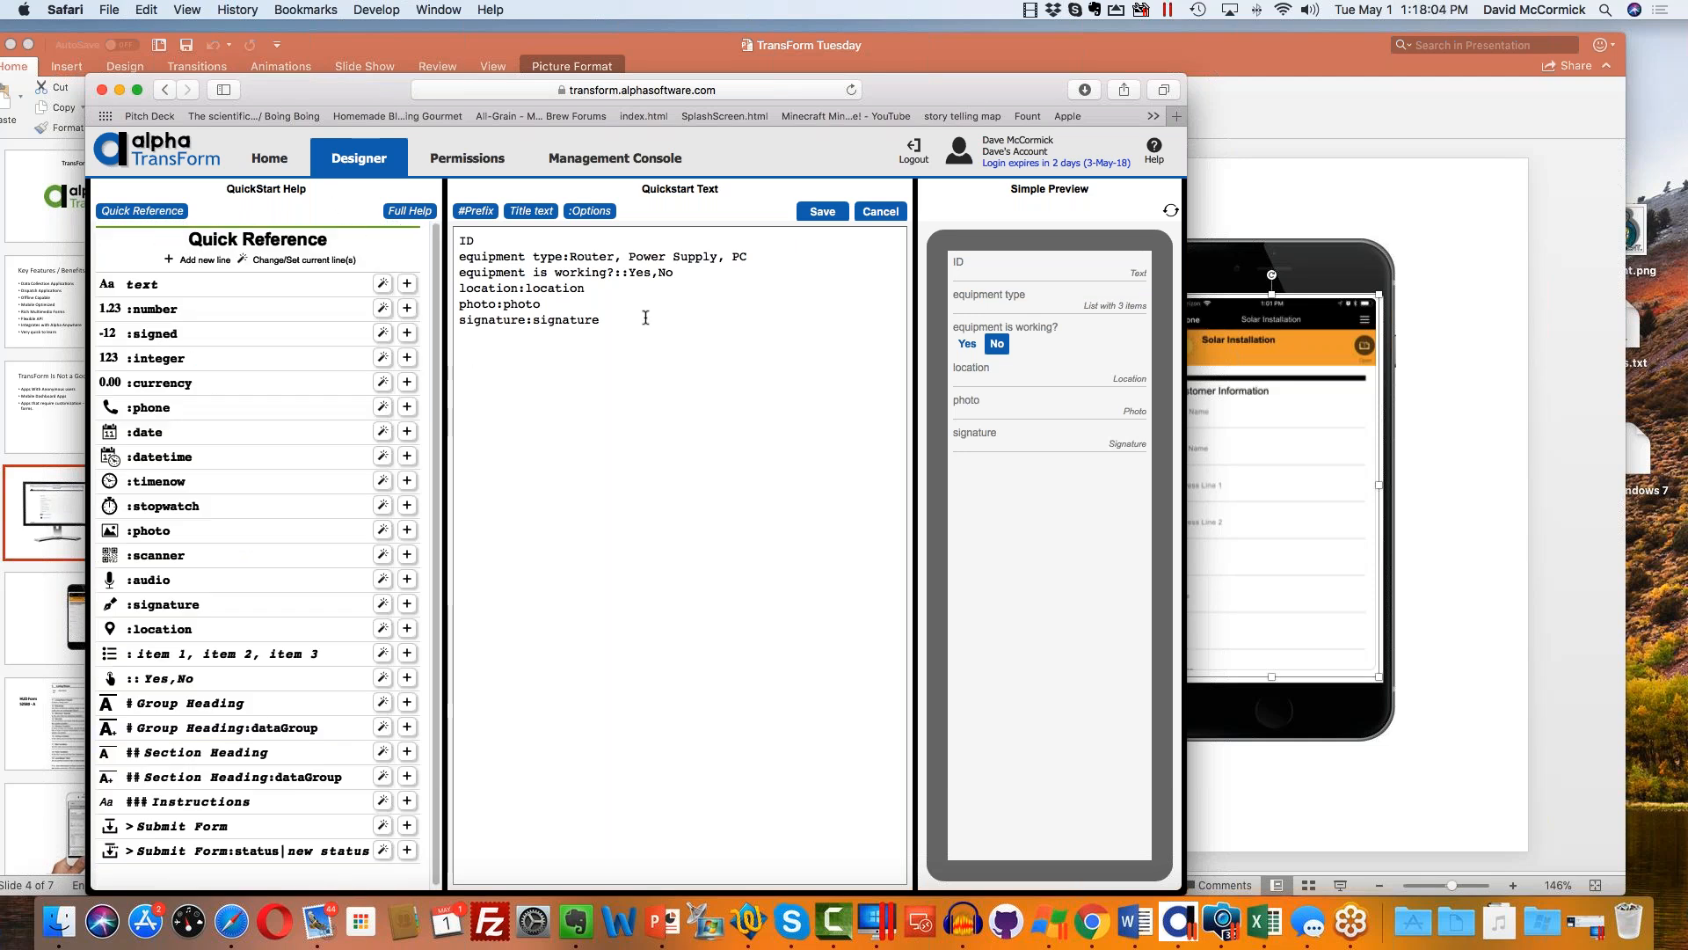
# Save the Quickstart text and set the new form's display name to Equioment2.
pyautogui.click(822, 213)
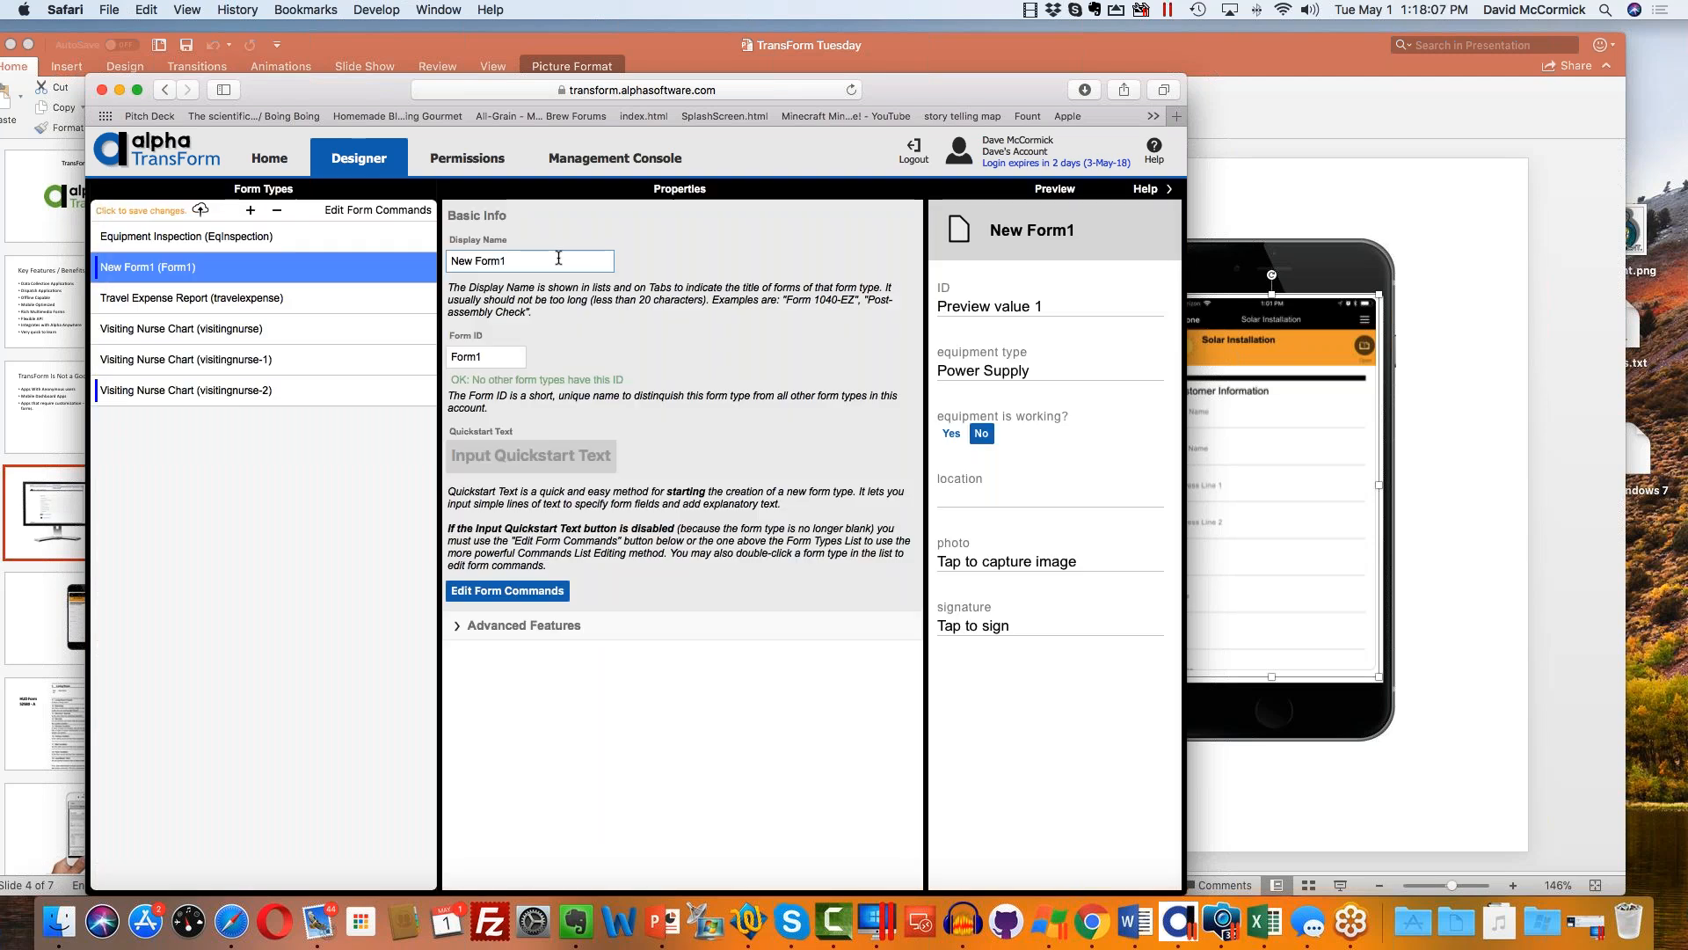
pyautogui.write('Equiome')
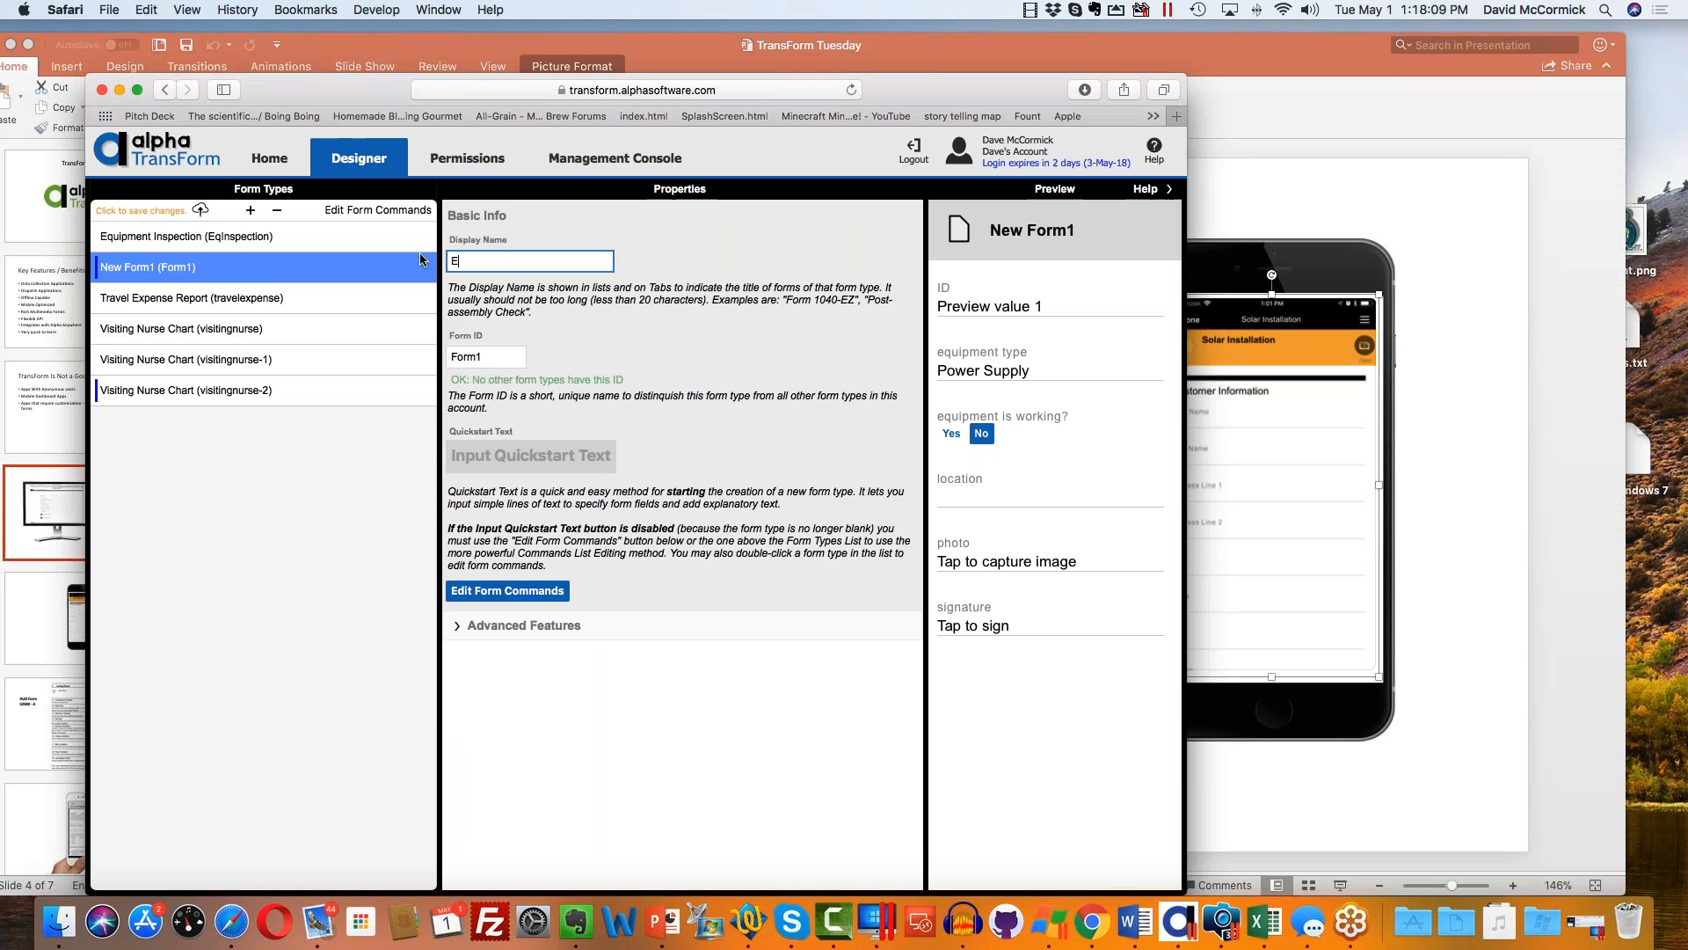
pyautogui.write('2')
pyautogui.press('Tab')
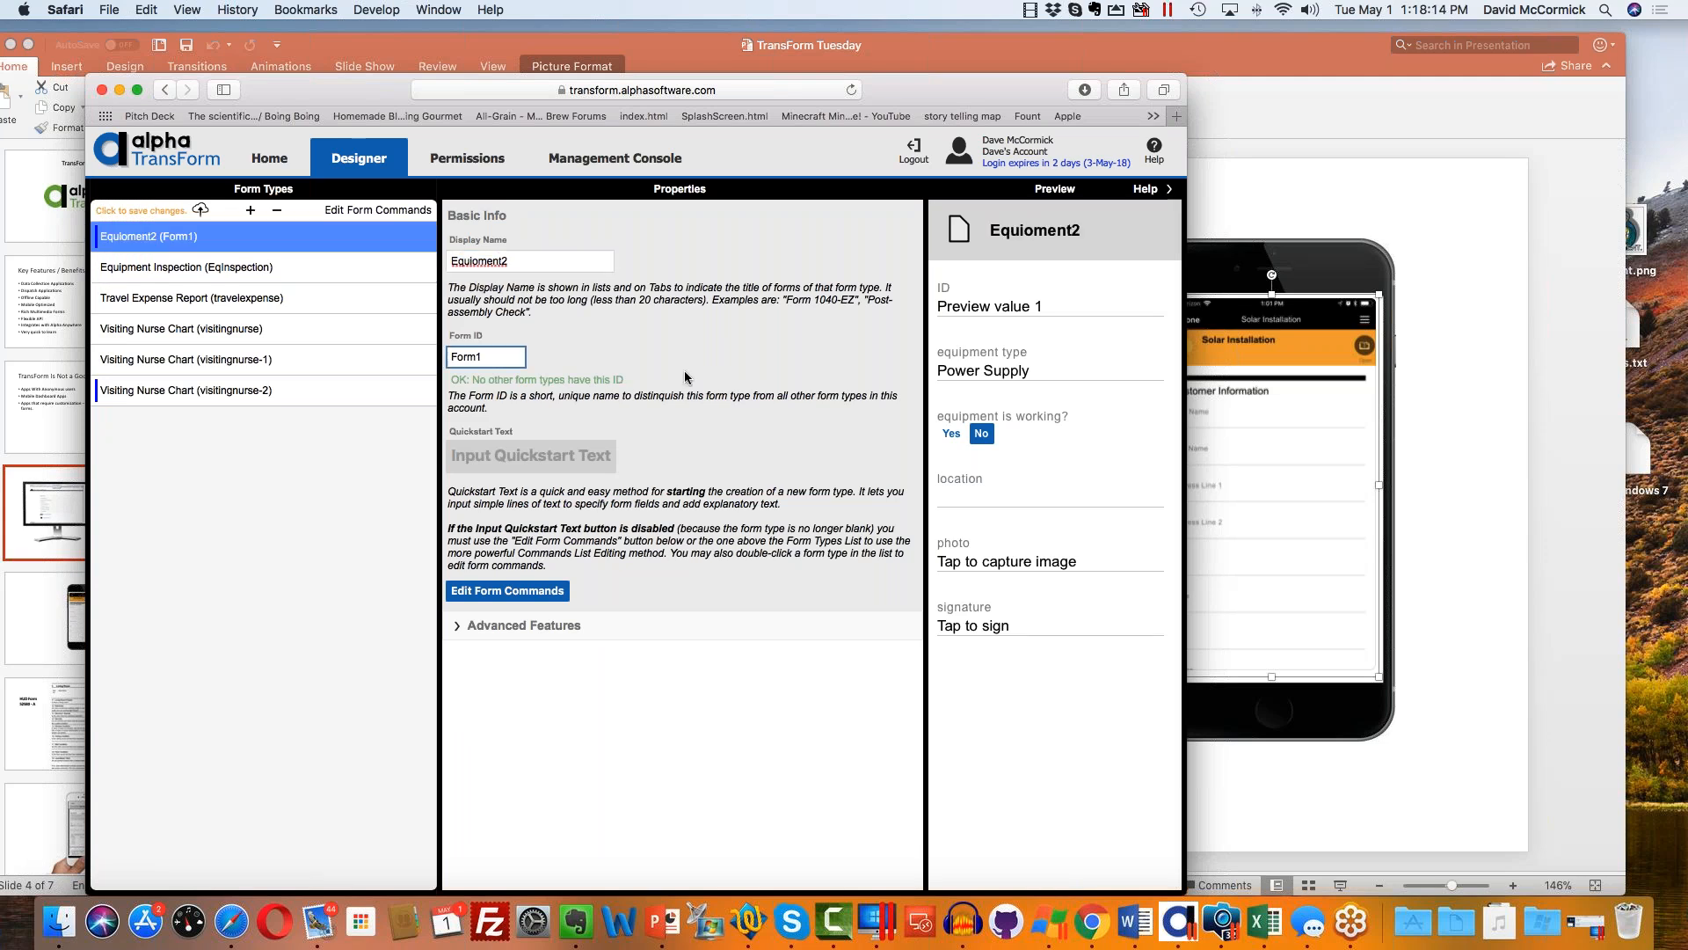
# Upload the form type changes to the server and select the Equipment Inspection form.
pyautogui.click(164, 212)
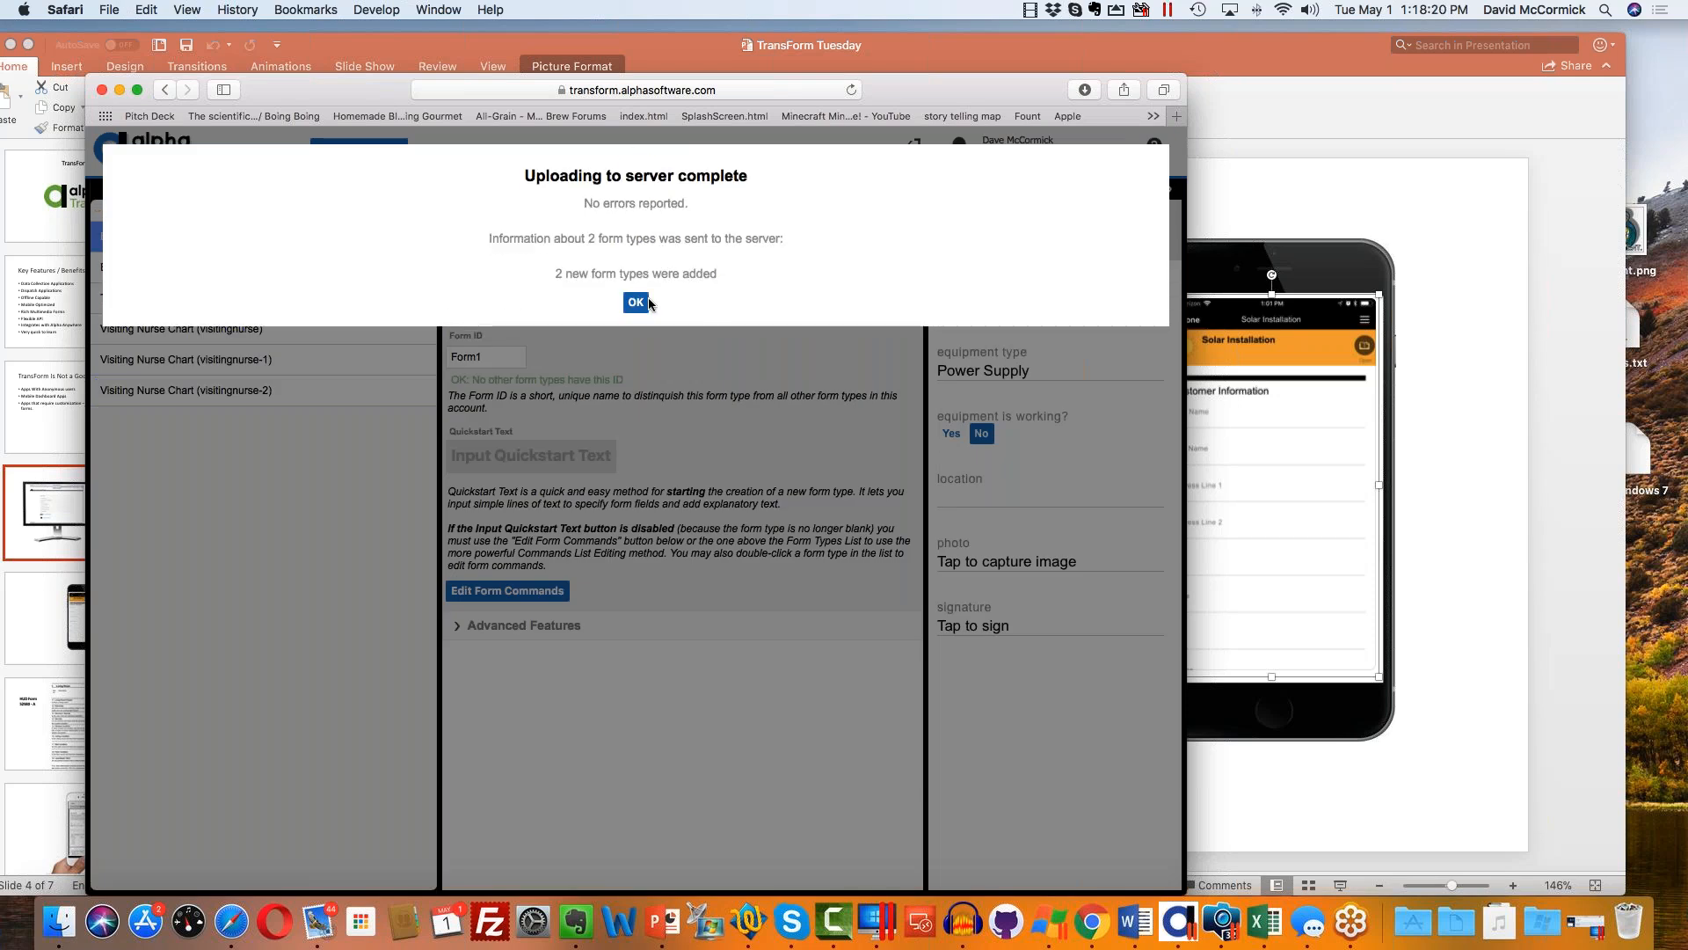
pyautogui.click(637, 303)
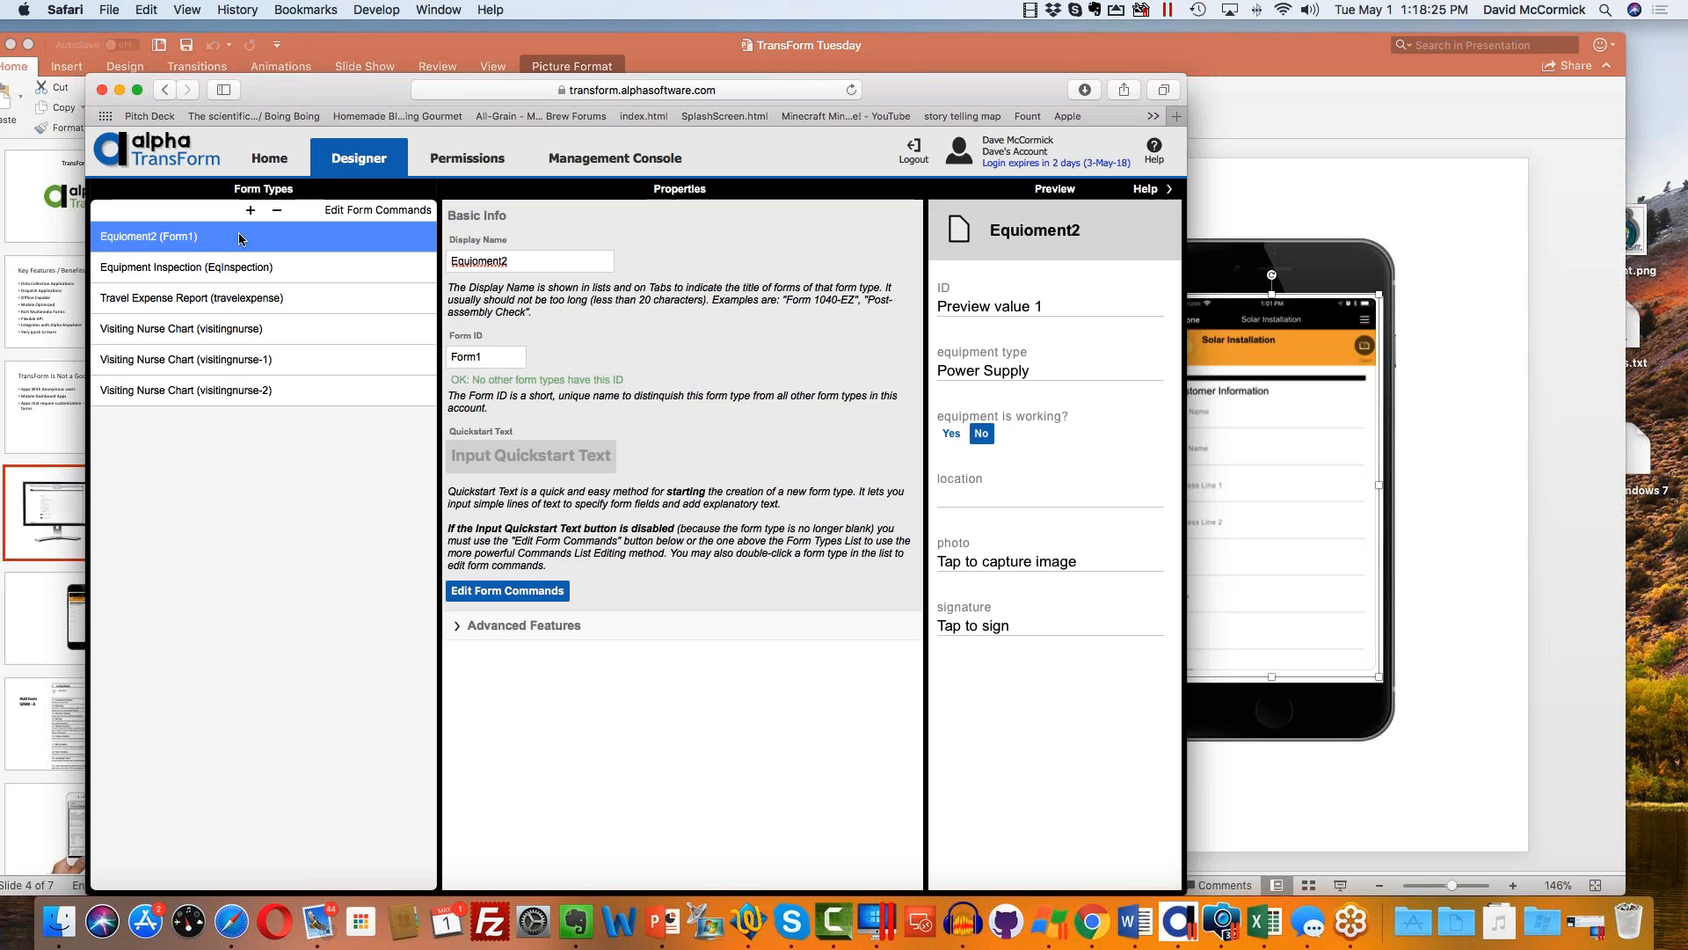
pyautogui.click(280, 274)
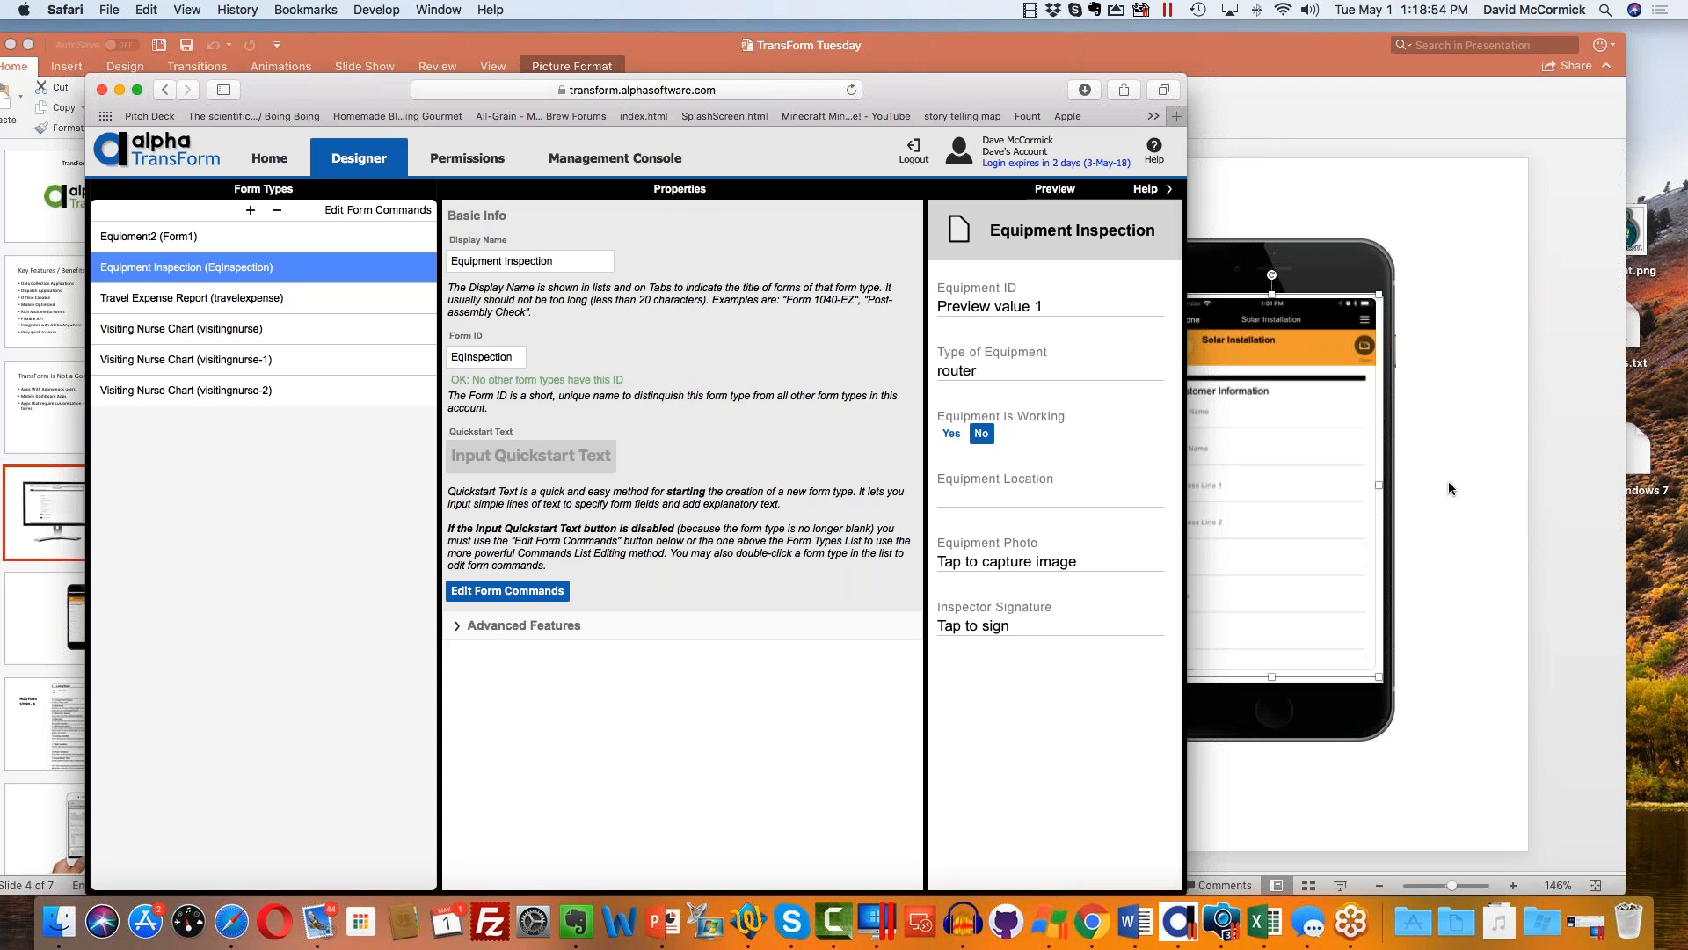
# Open zapier.com in a new browser tab.
pyautogui.click(1176, 118)
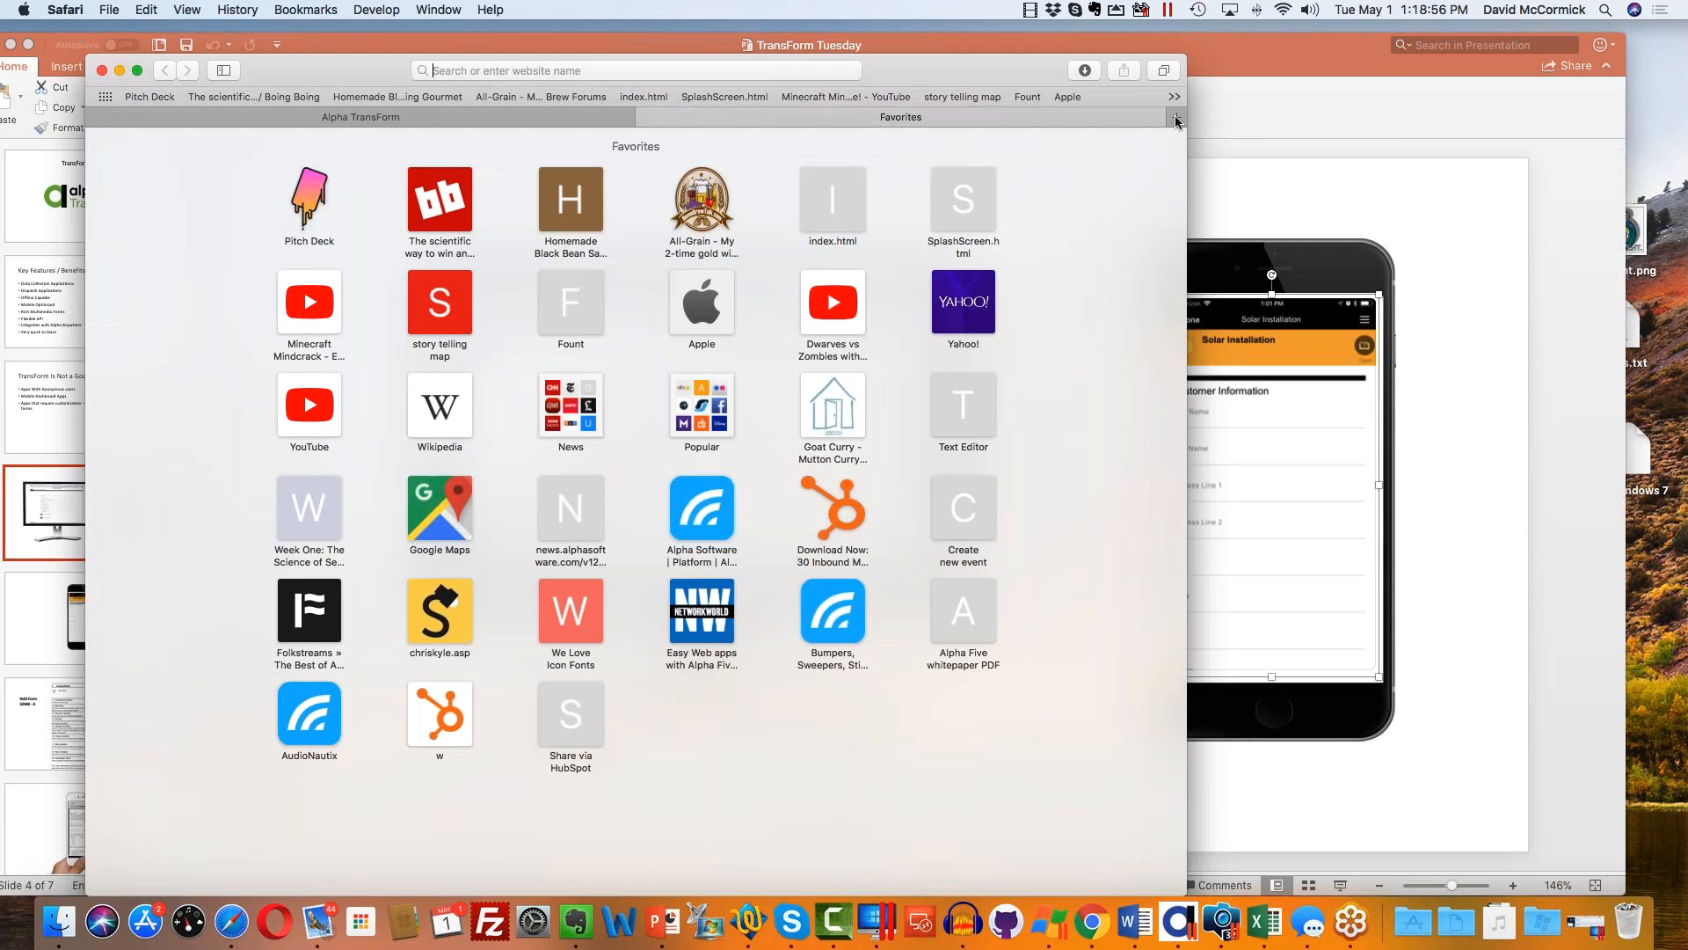
pyautogui.write('zapier.com')
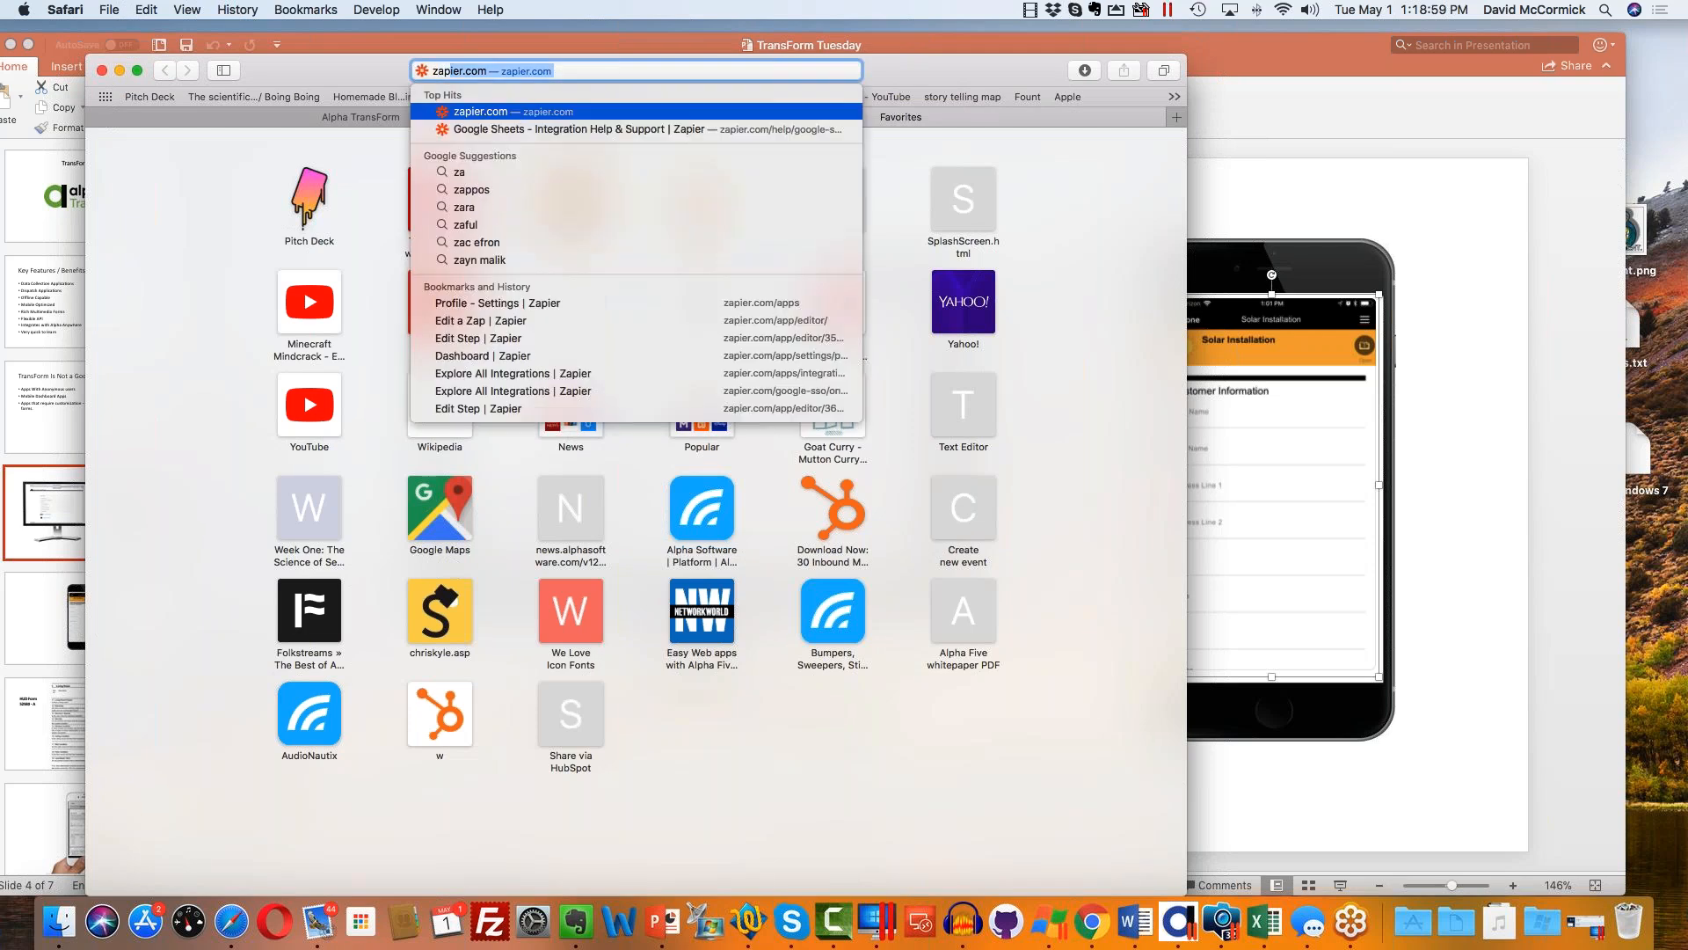
pyautogui.press('Return')
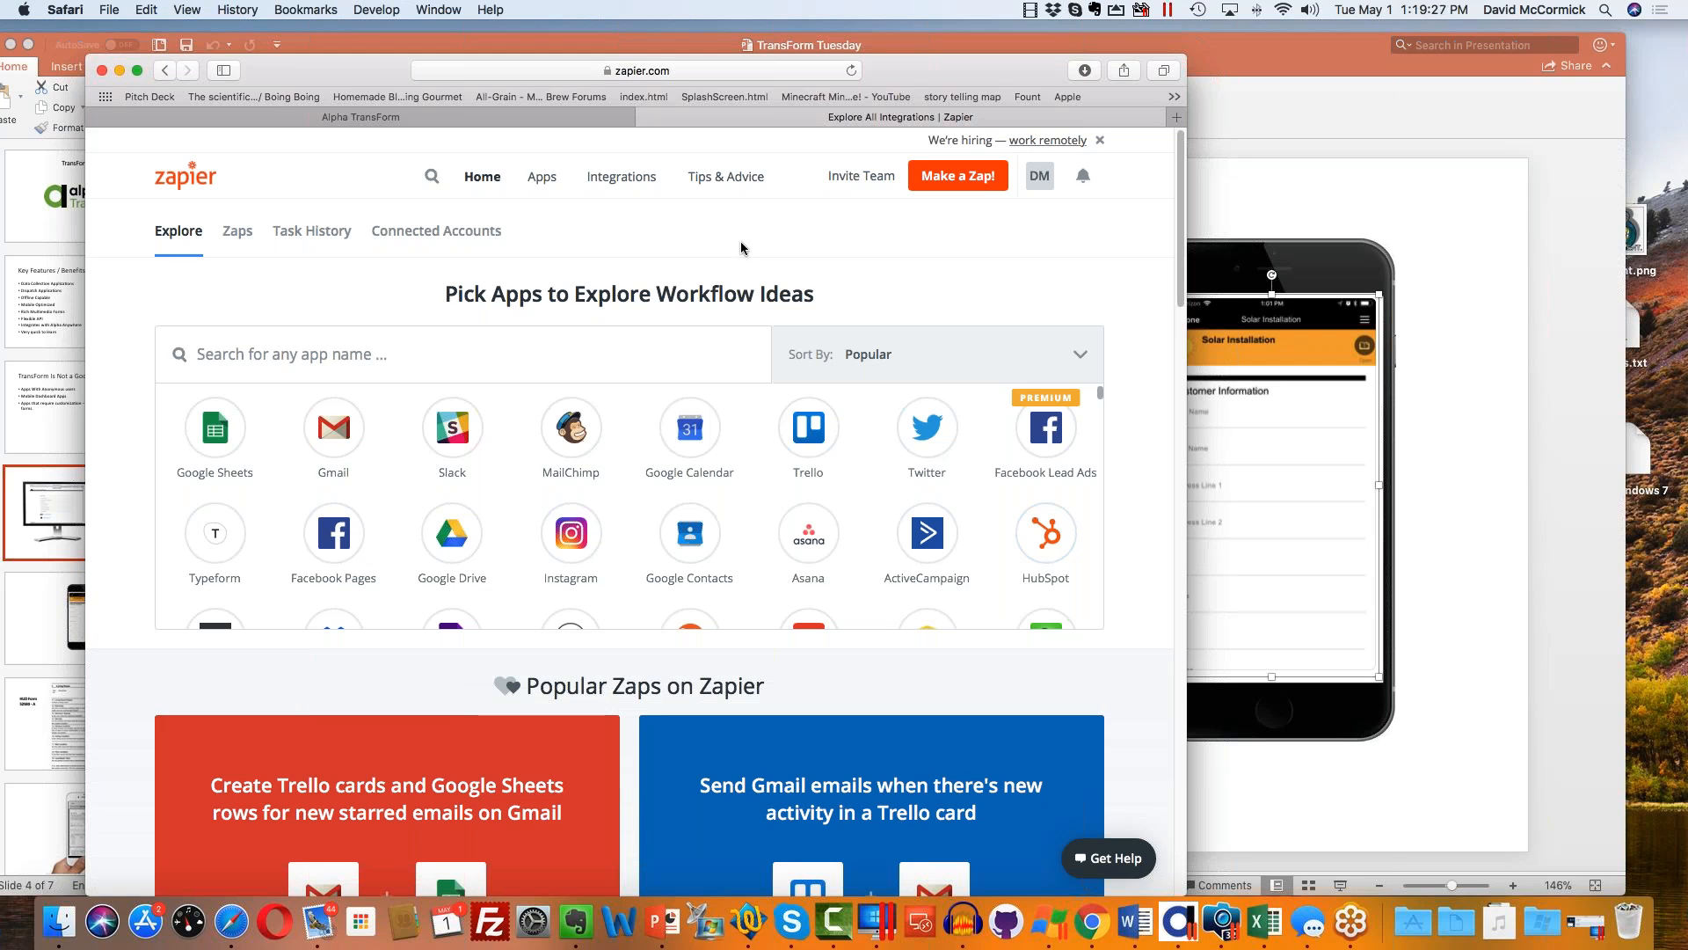
# Browse Zapier's list of popular apps to see which services are available for workflows.
pyautogui.scroll(-1, 741, 241)
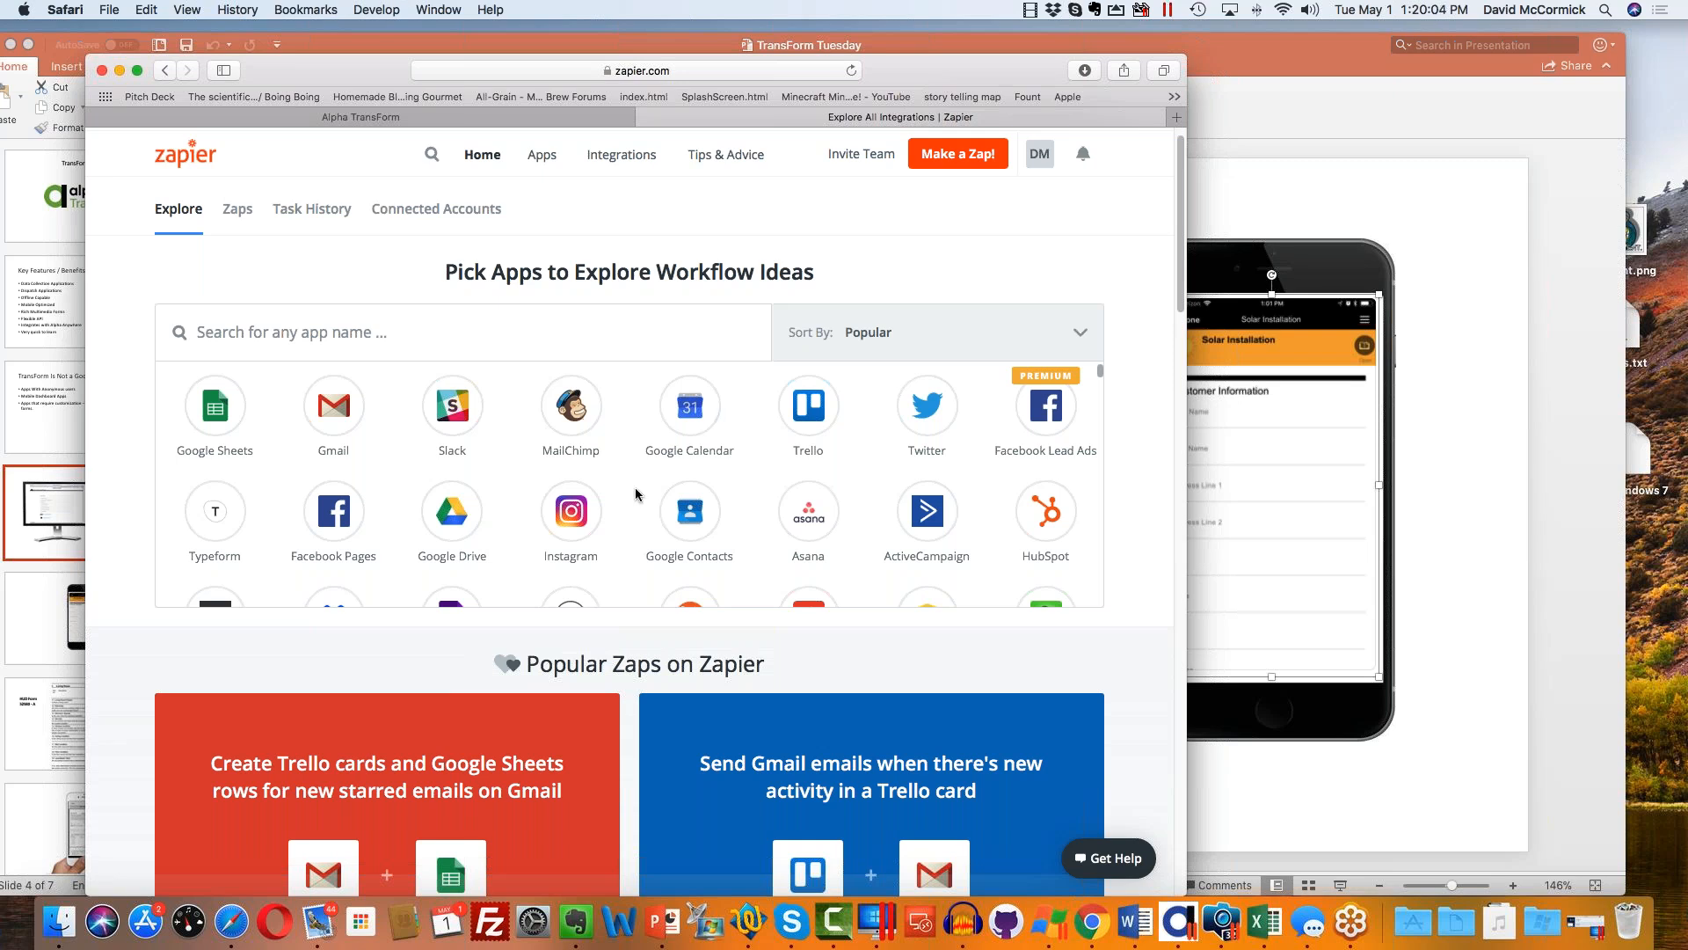
pyautogui.scroll(-2, 635, 487)
pyautogui.scroll(-5, 634, 488)
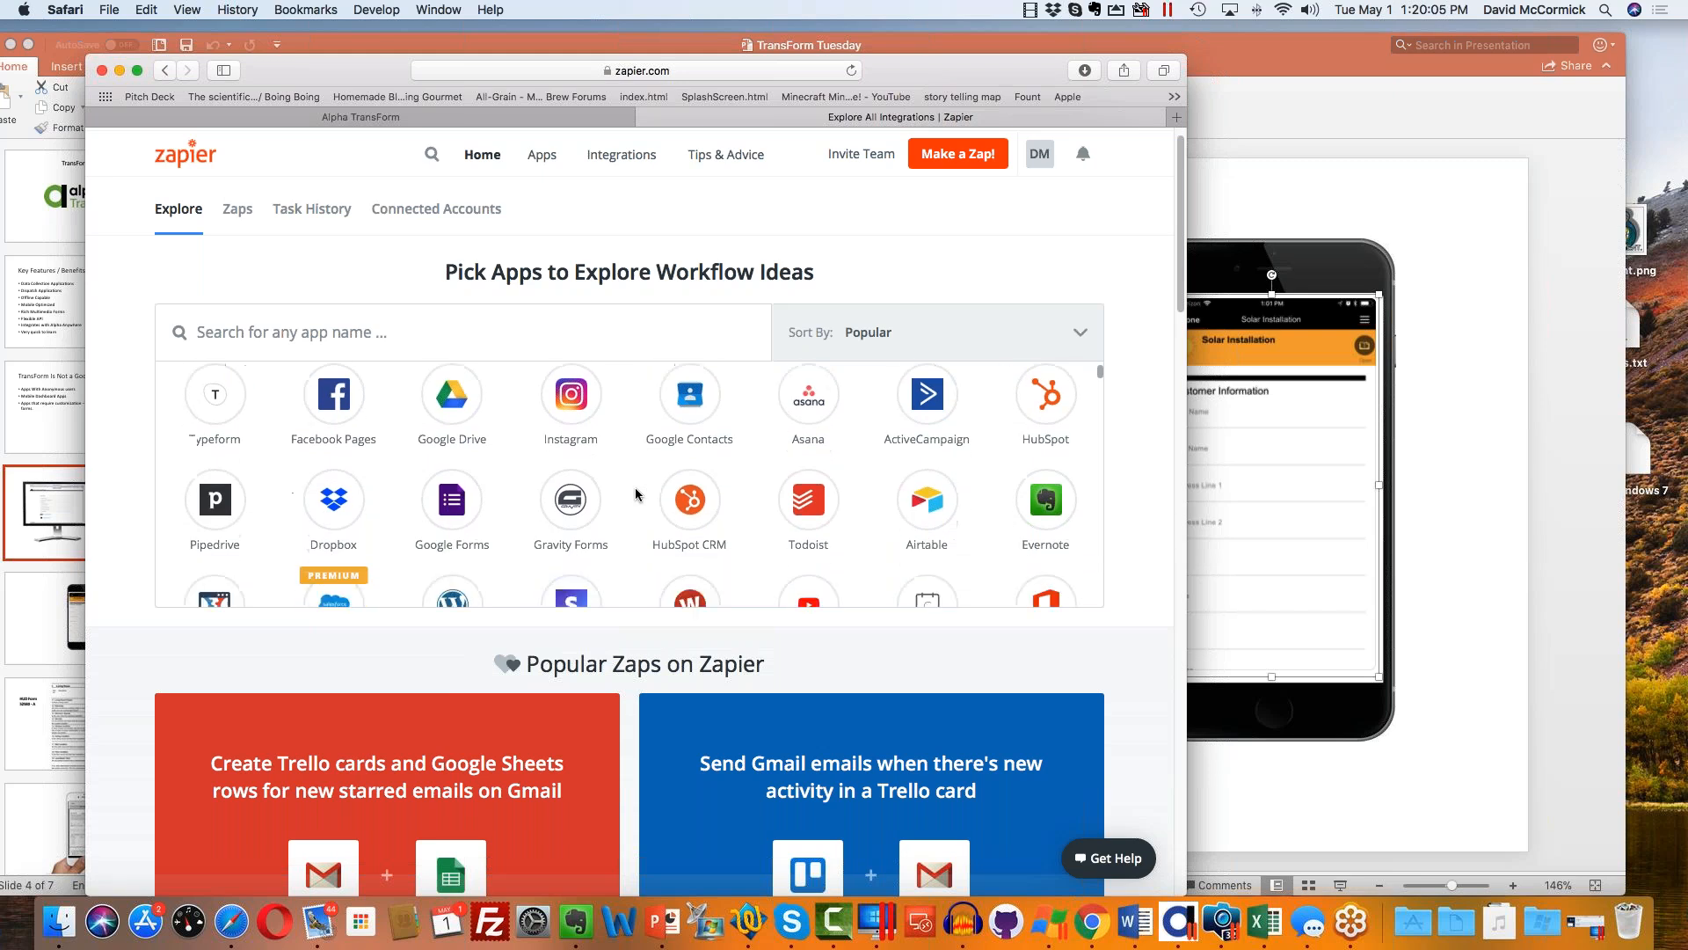
pyautogui.scroll(-7, 639, 494)
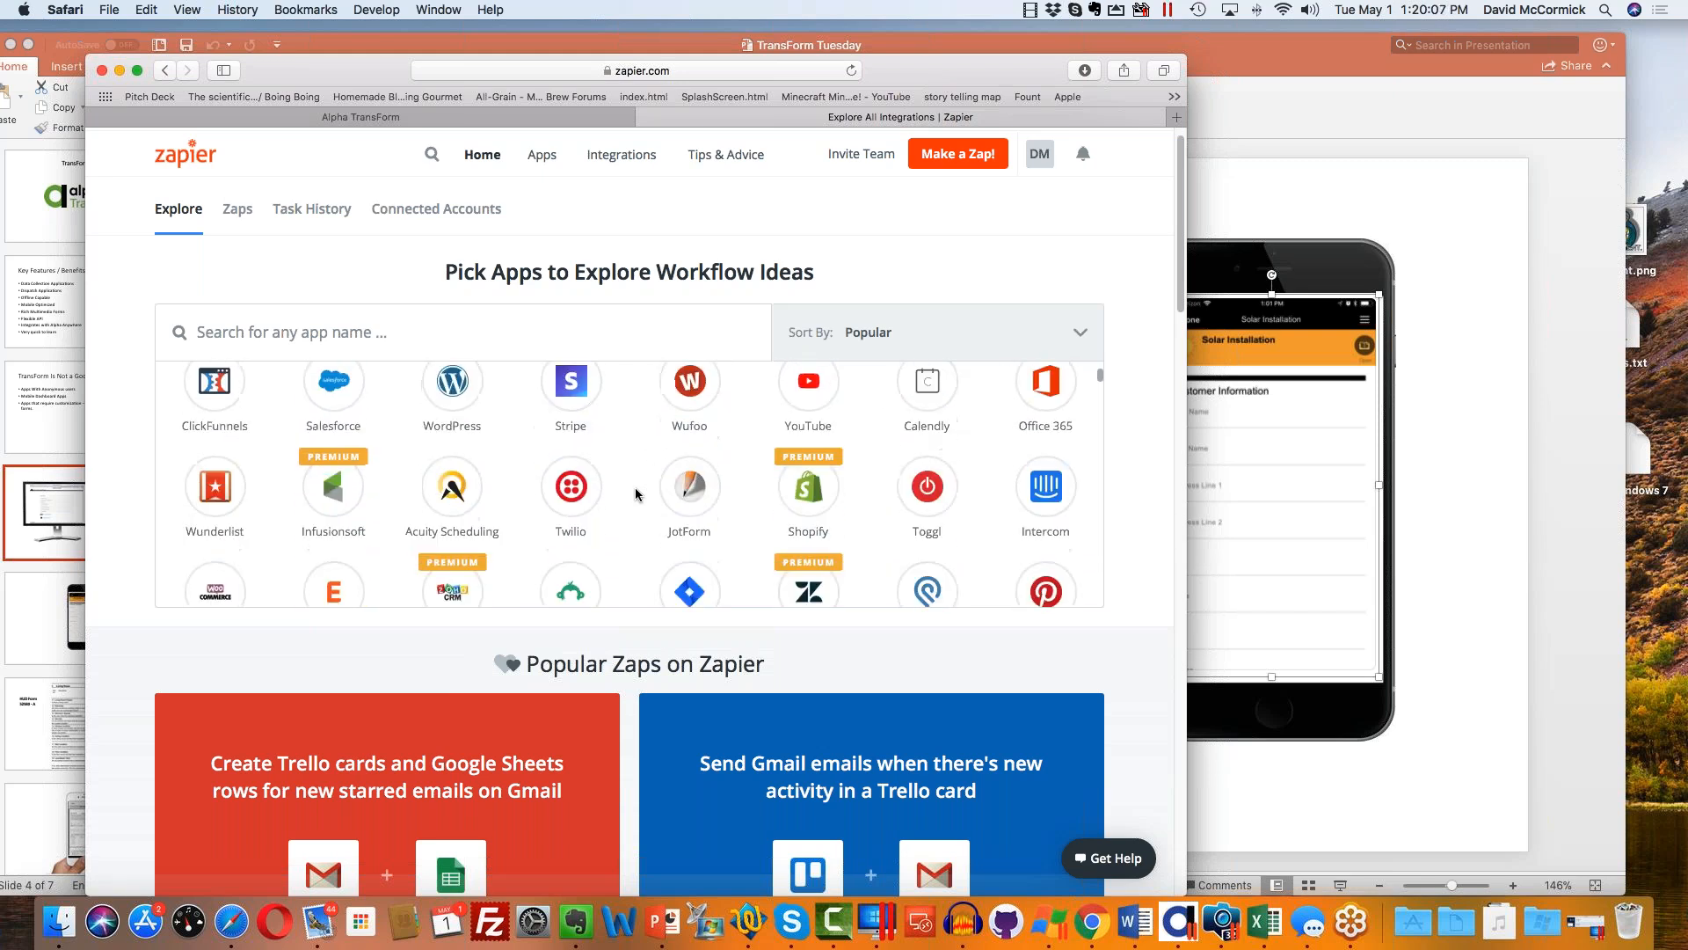
pyautogui.scroll(-9, 636, 494)
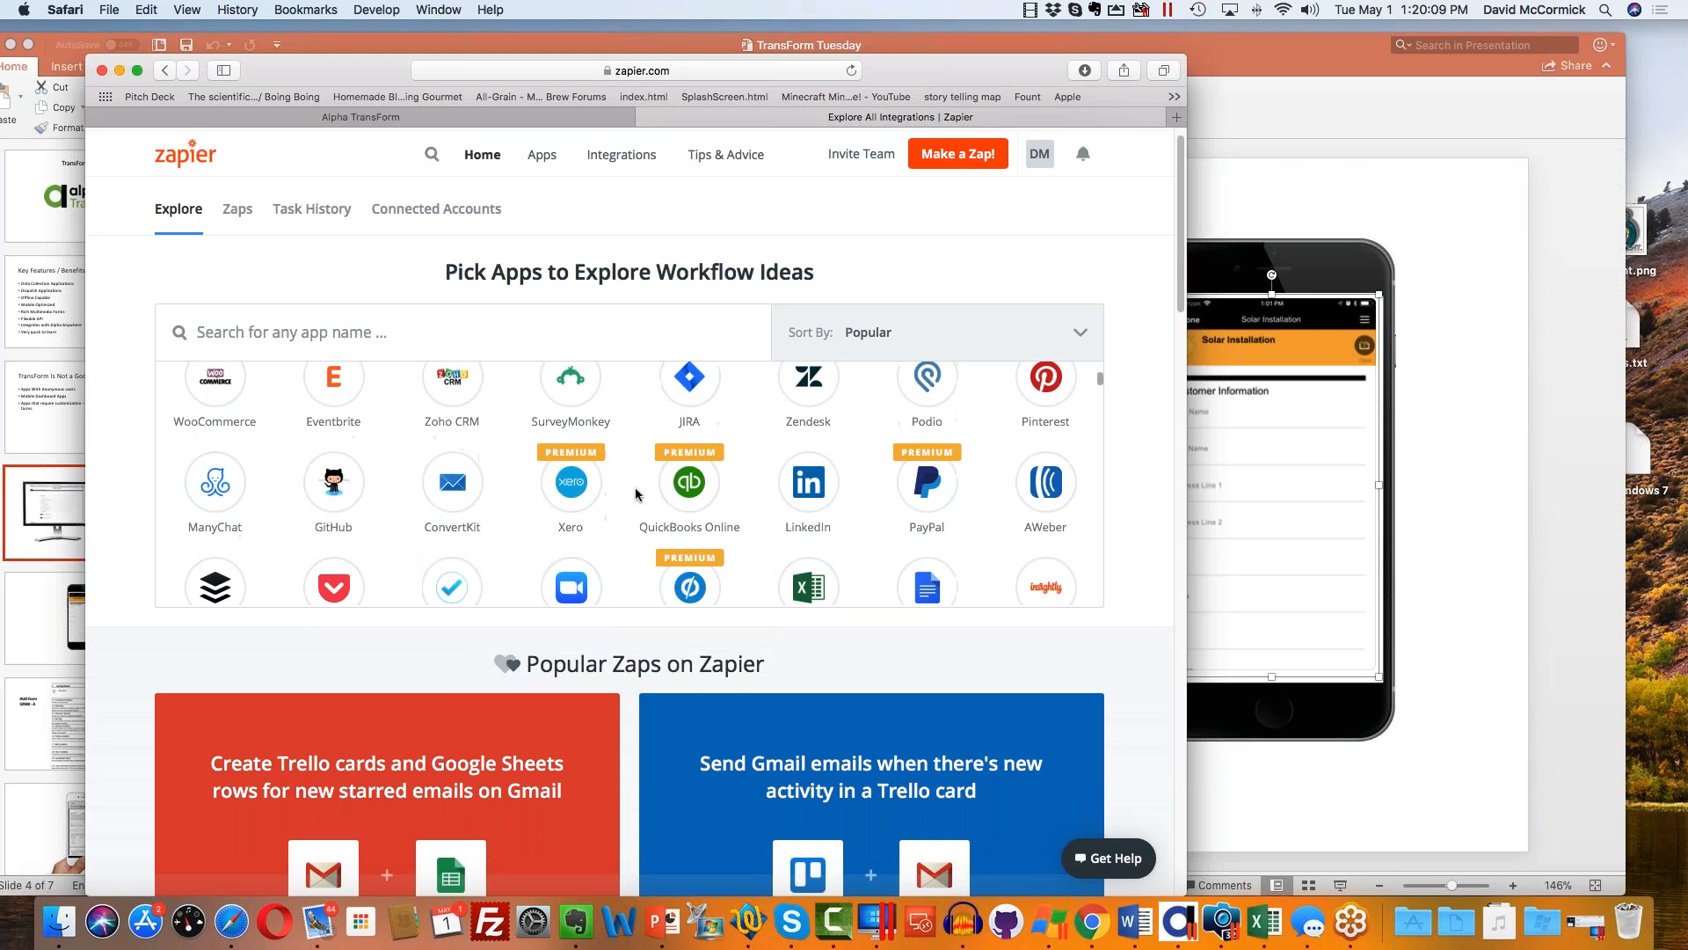
pyautogui.scroll(10, 636, 494)
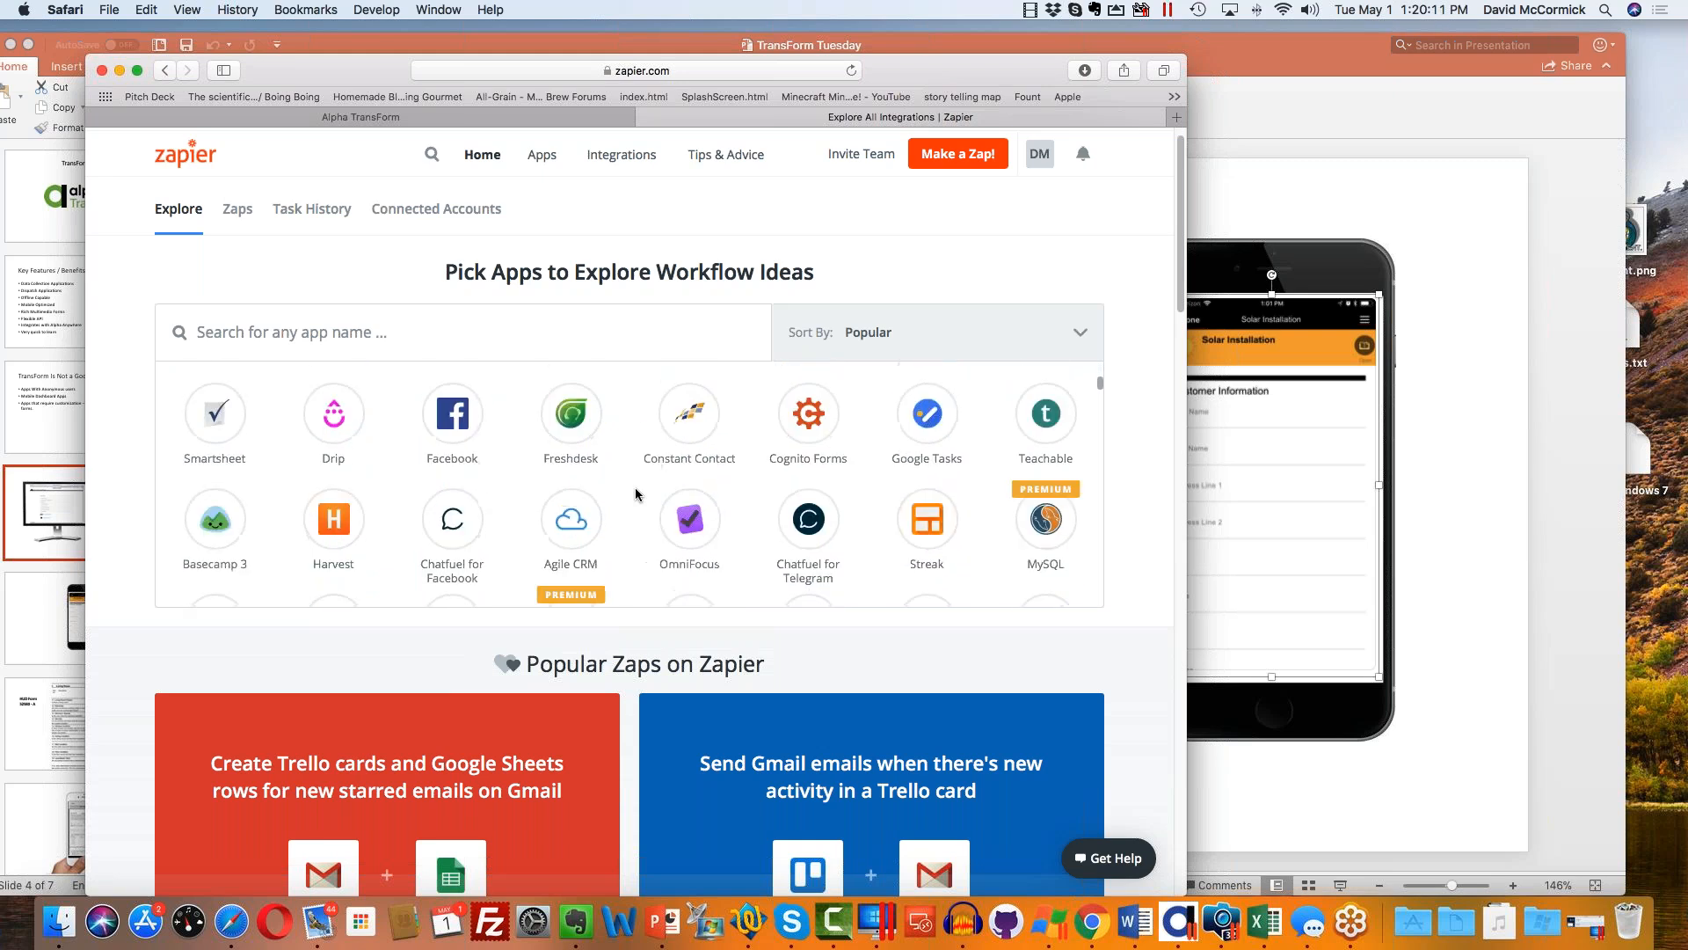
pyautogui.scroll(2, 636, 495)
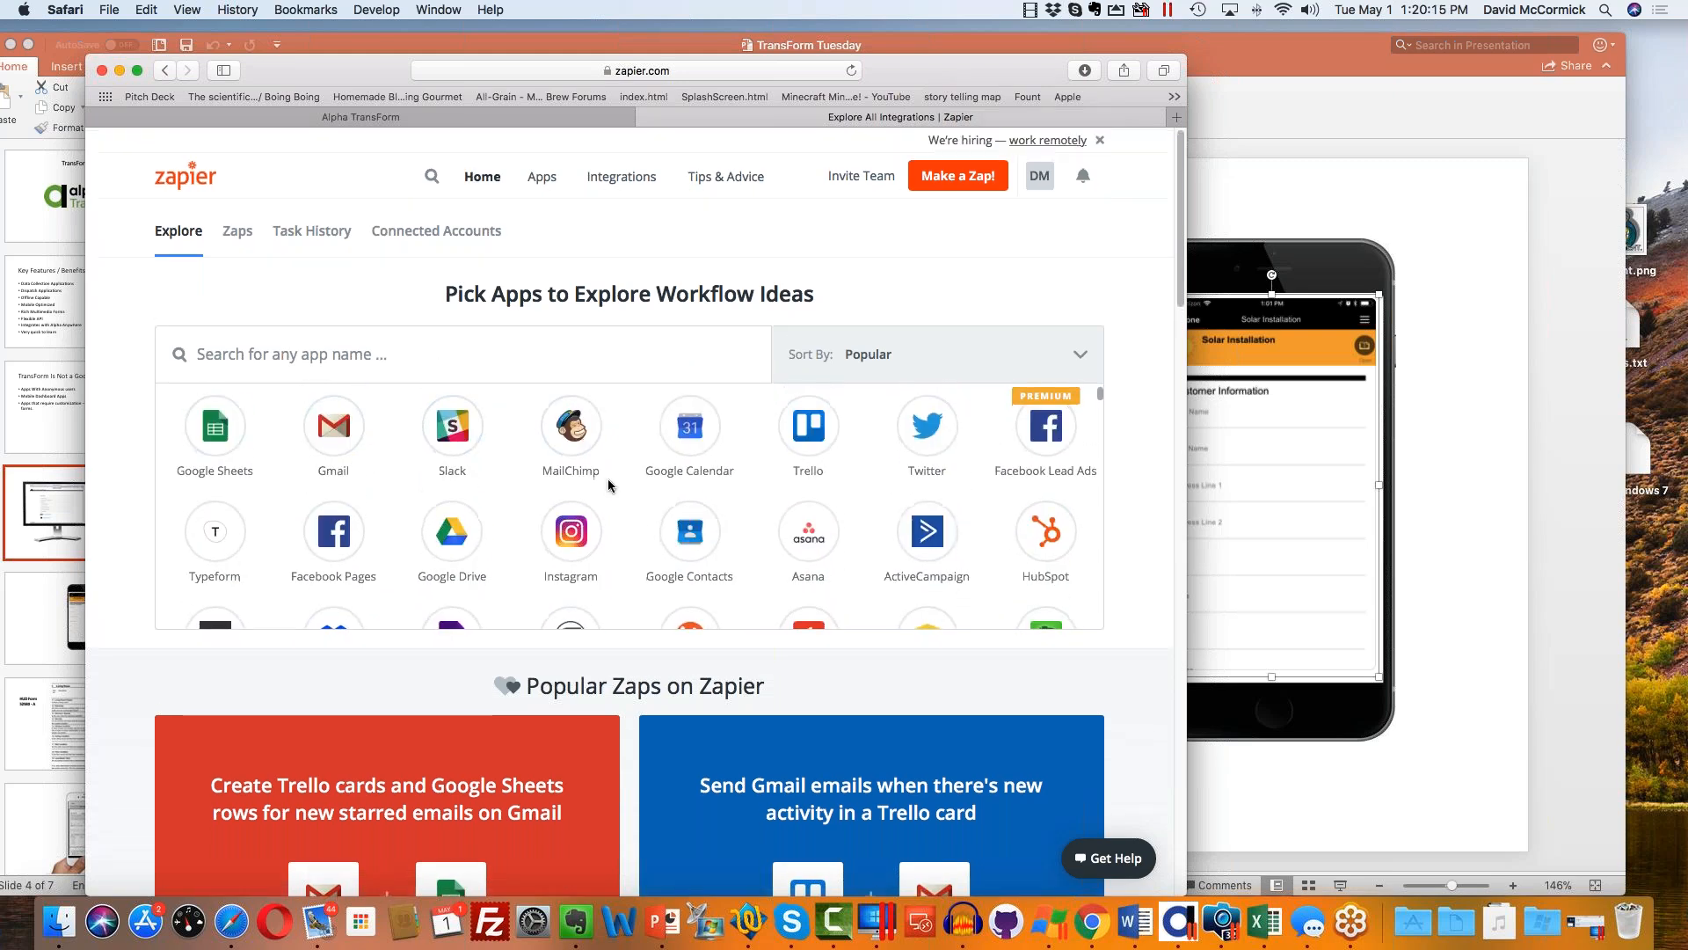
pyautogui.scroll(-2, 609, 478)
pyautogui.scroll(-1, 613, 485)
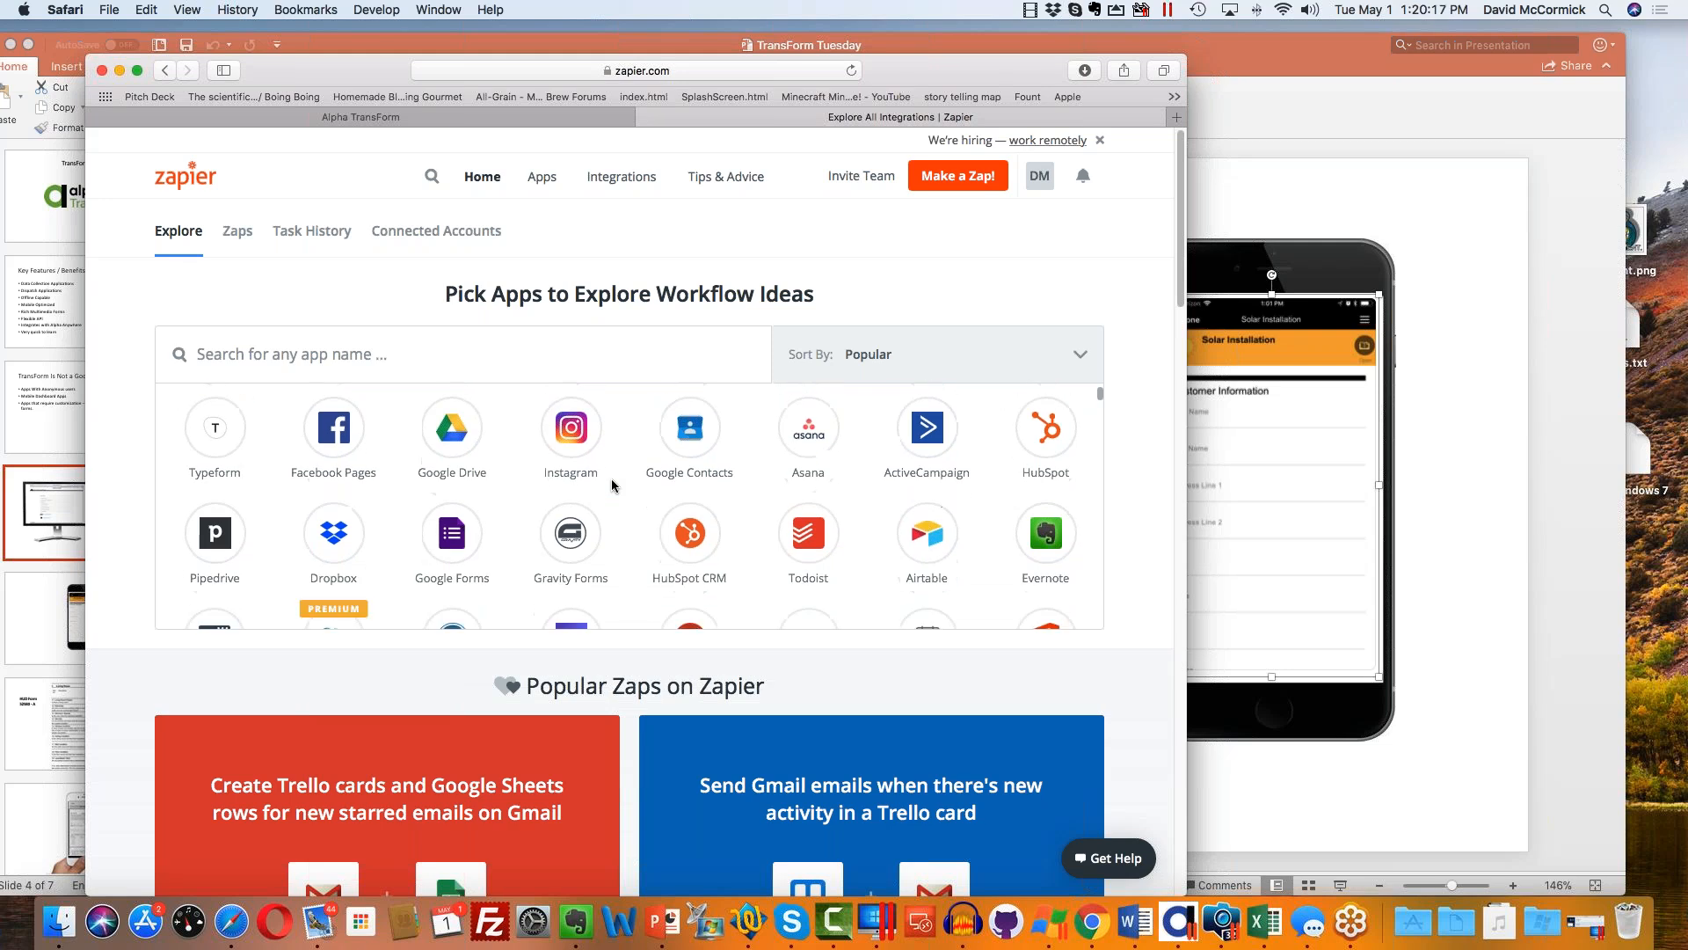
pyautogui.scroll(-8, 613, 486)
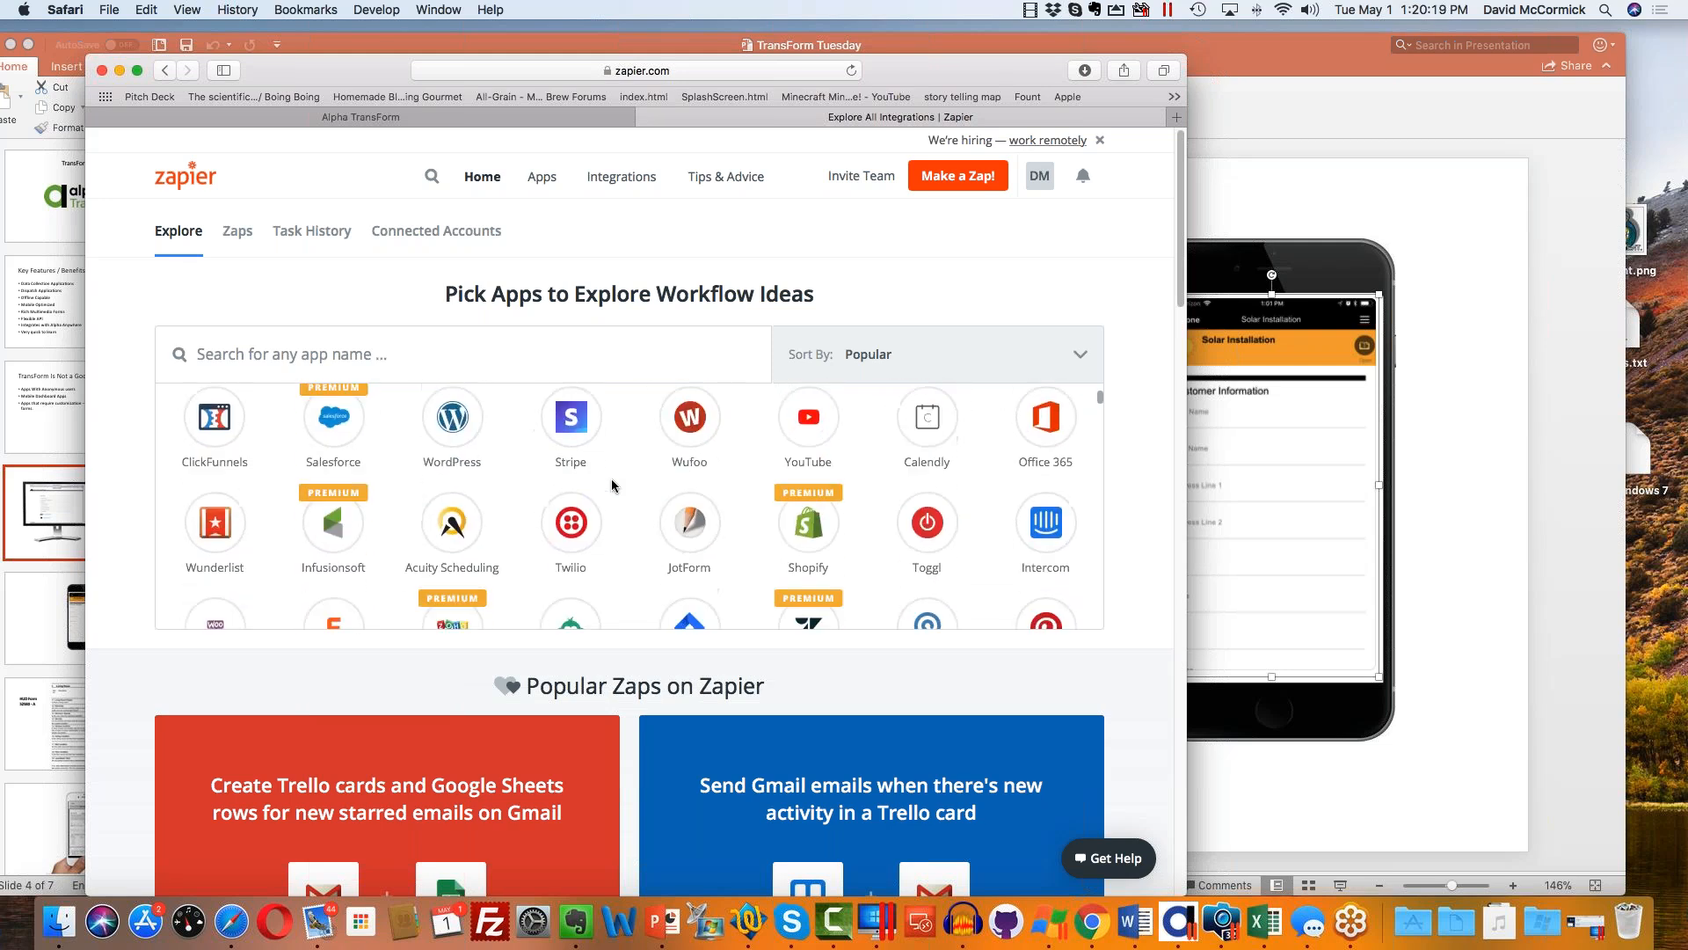
pyautogui.scroll(-5, 613, 485)
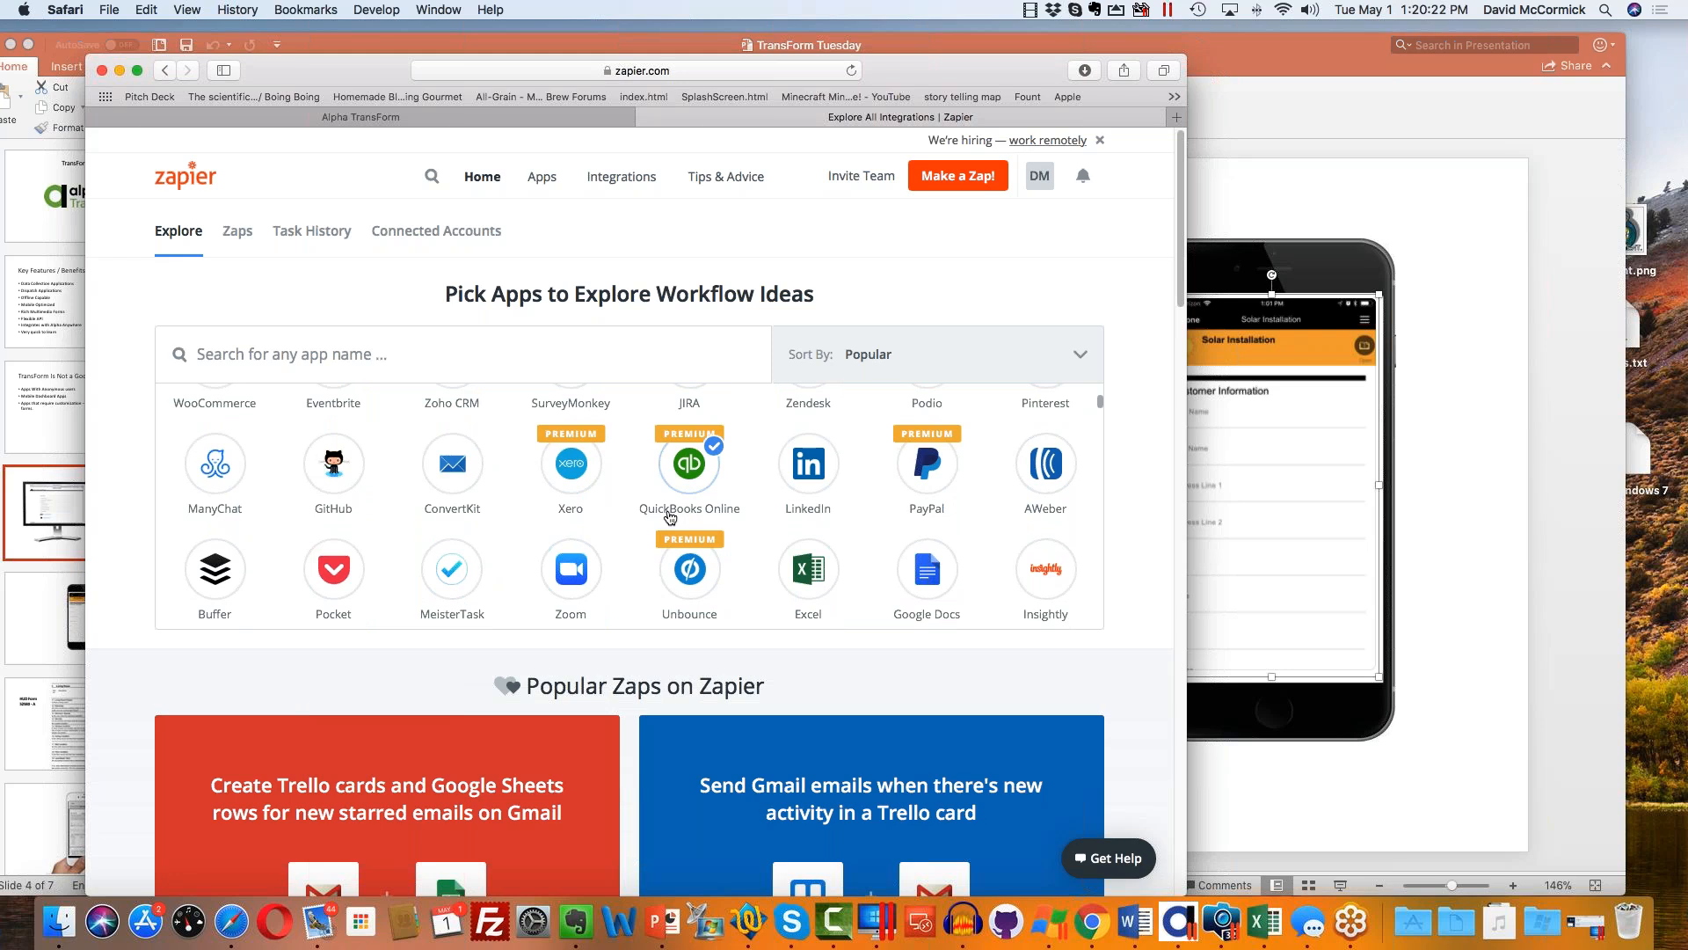
pyautogui.scroll(-6, 603, 512)
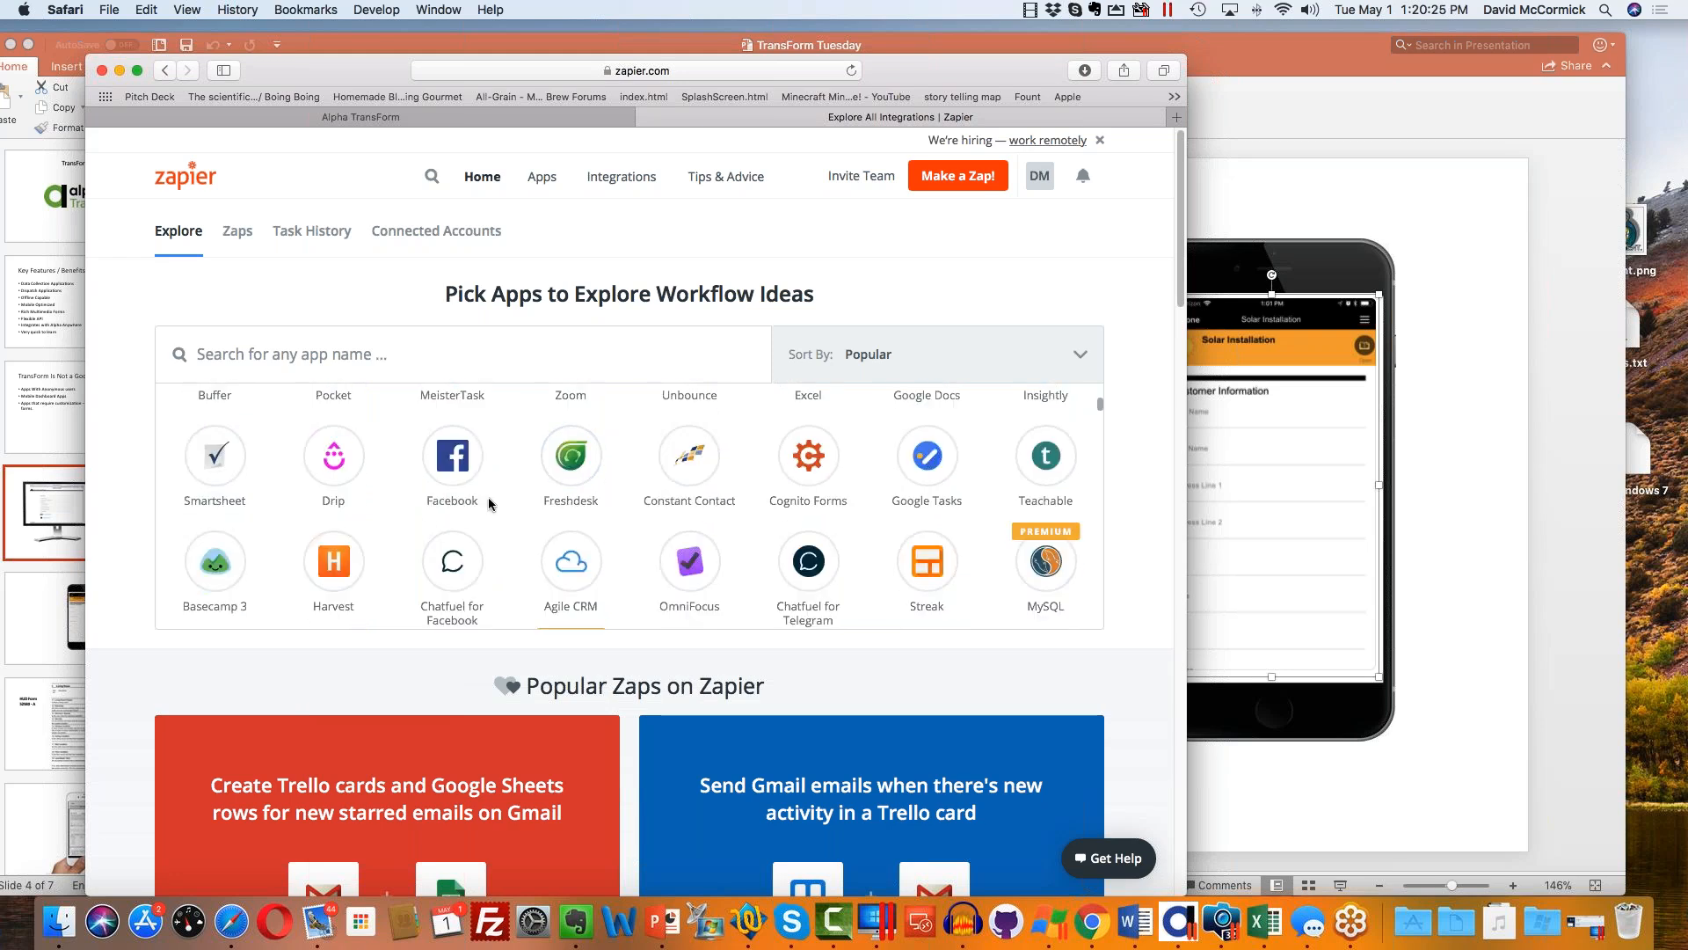
pyautogui.scroll(-4, 488, 497)
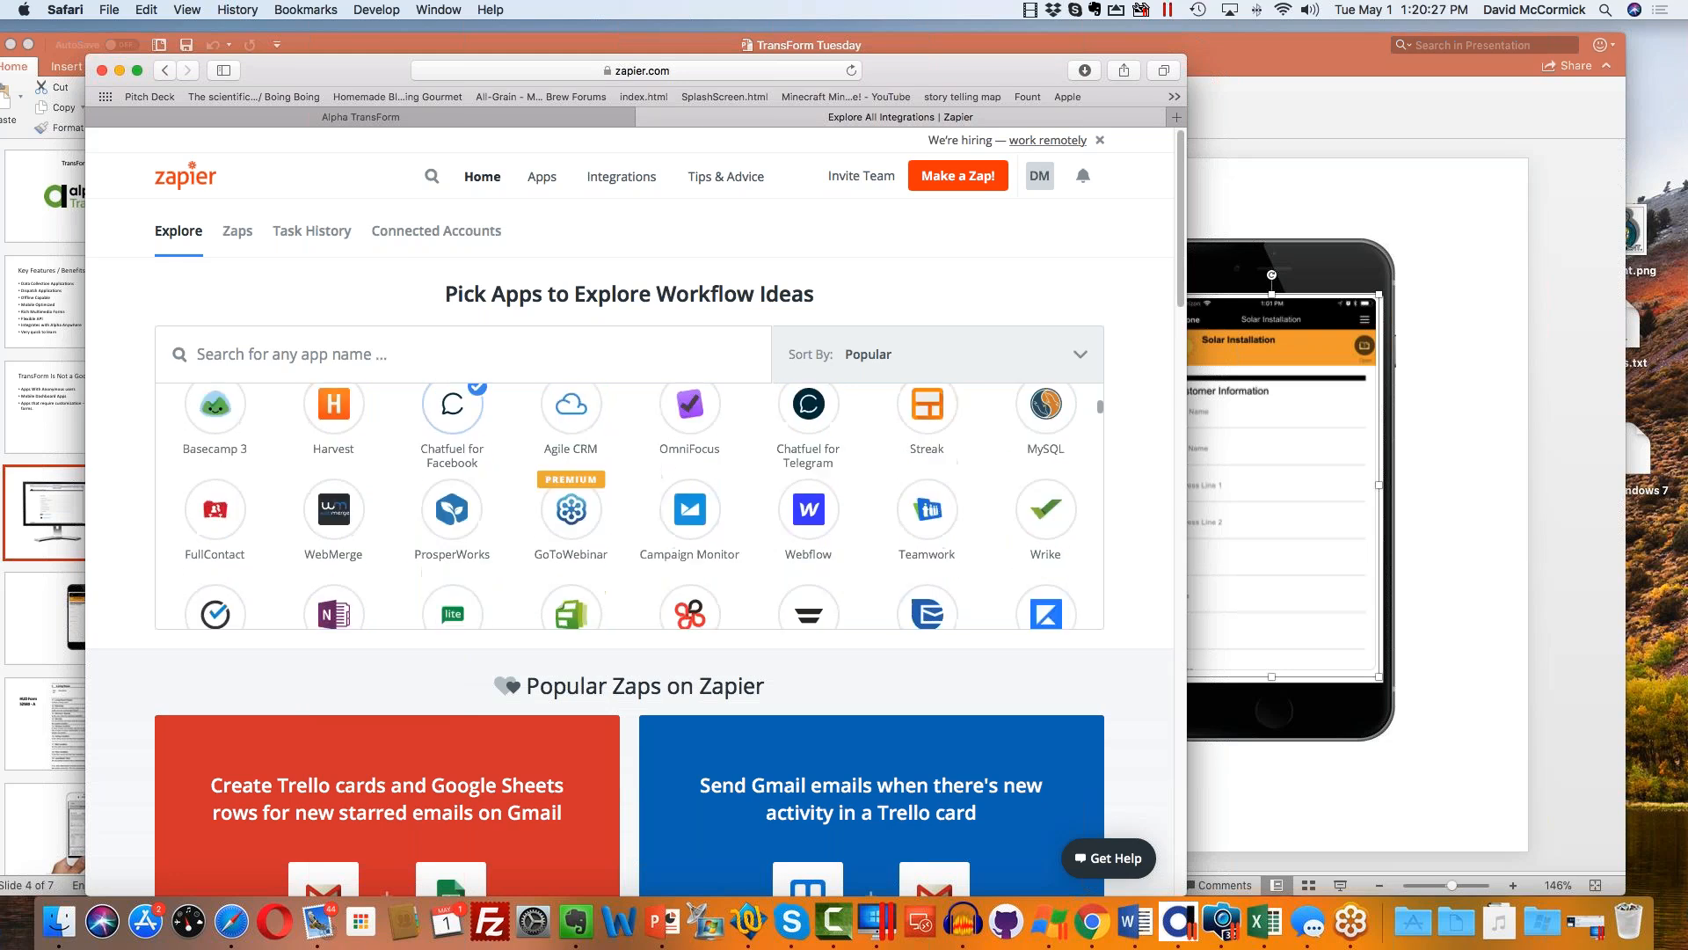
pyautogui.scroll(-3, 626, 508)
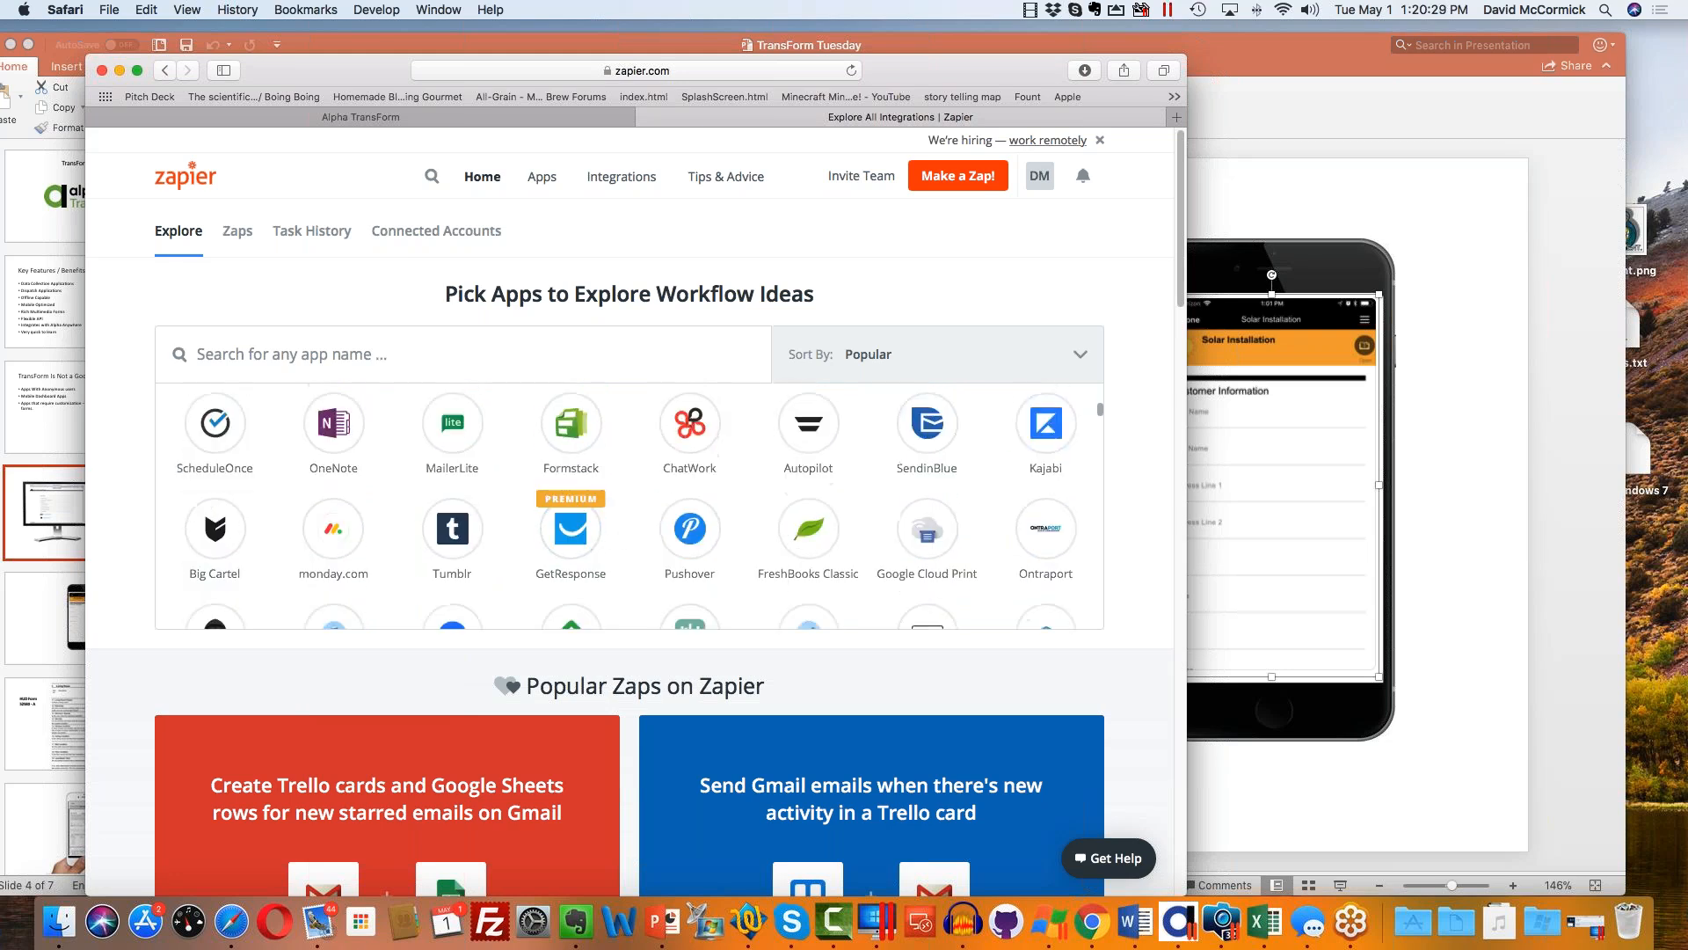
pyautogui.scroll(-8, 624, 537)
pyautogui.scroll(-7, 624, 536)
pyautogui.scroll(-8, 625, 535)
pyautogui.scroll(-8, 625, 538)
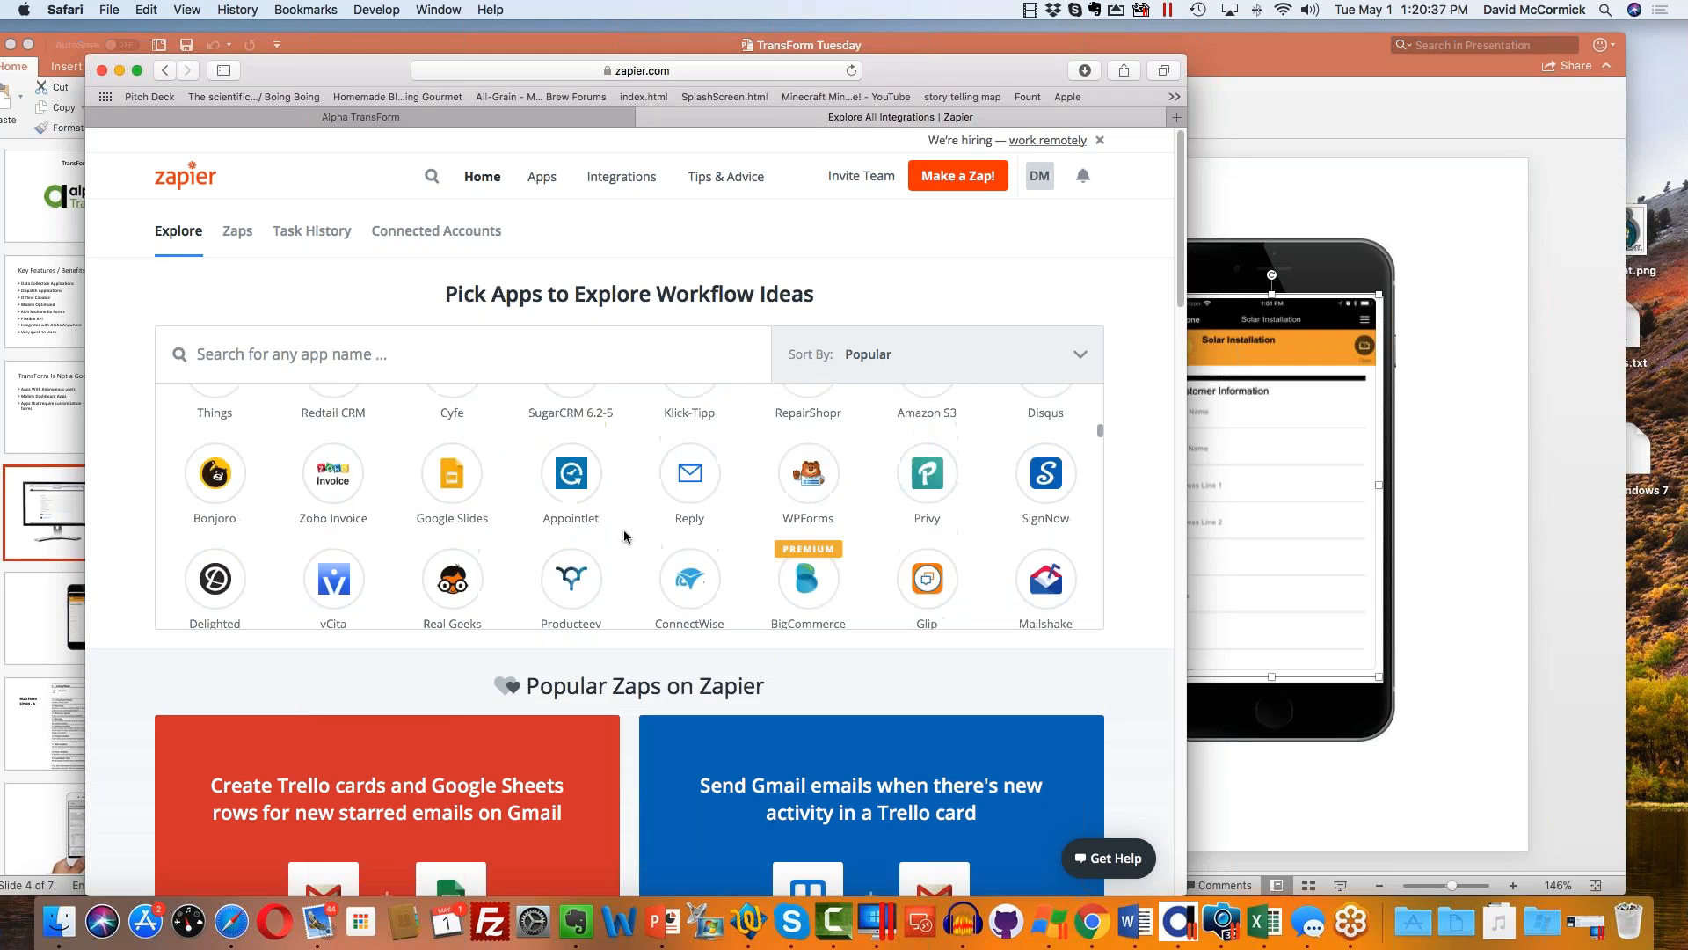
pyautogui.scroll(-1, 625, 536)
pyautogui.scroll(-1, 626, 532)
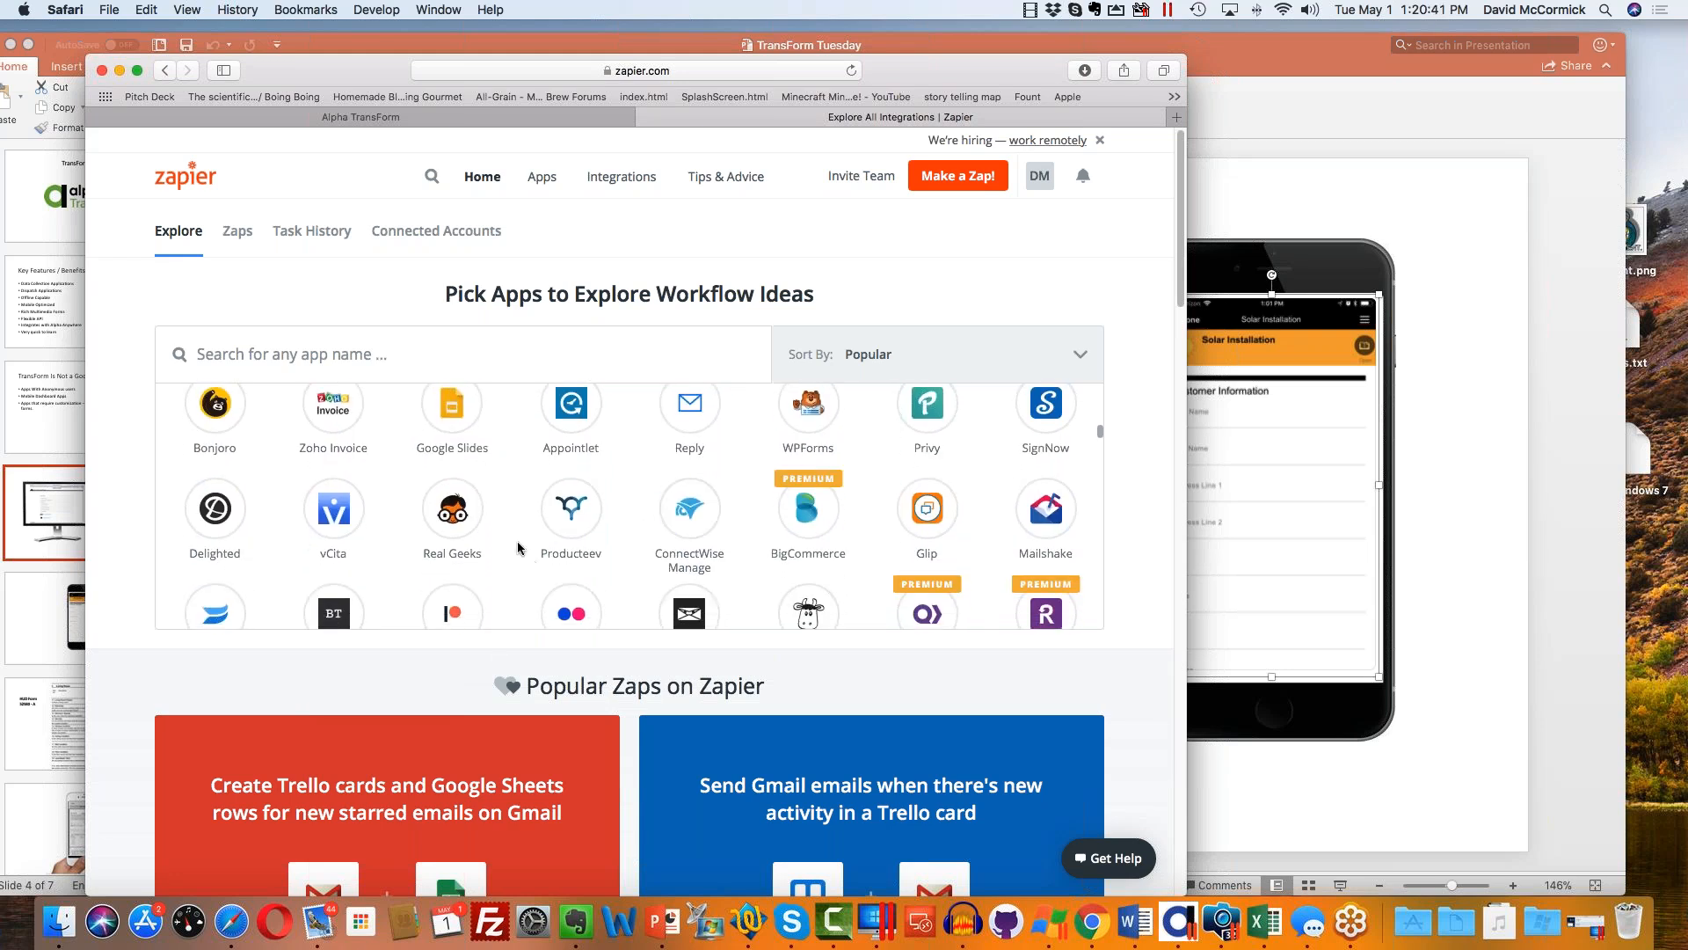
pyautogui.scroll(-10, 508, 529)
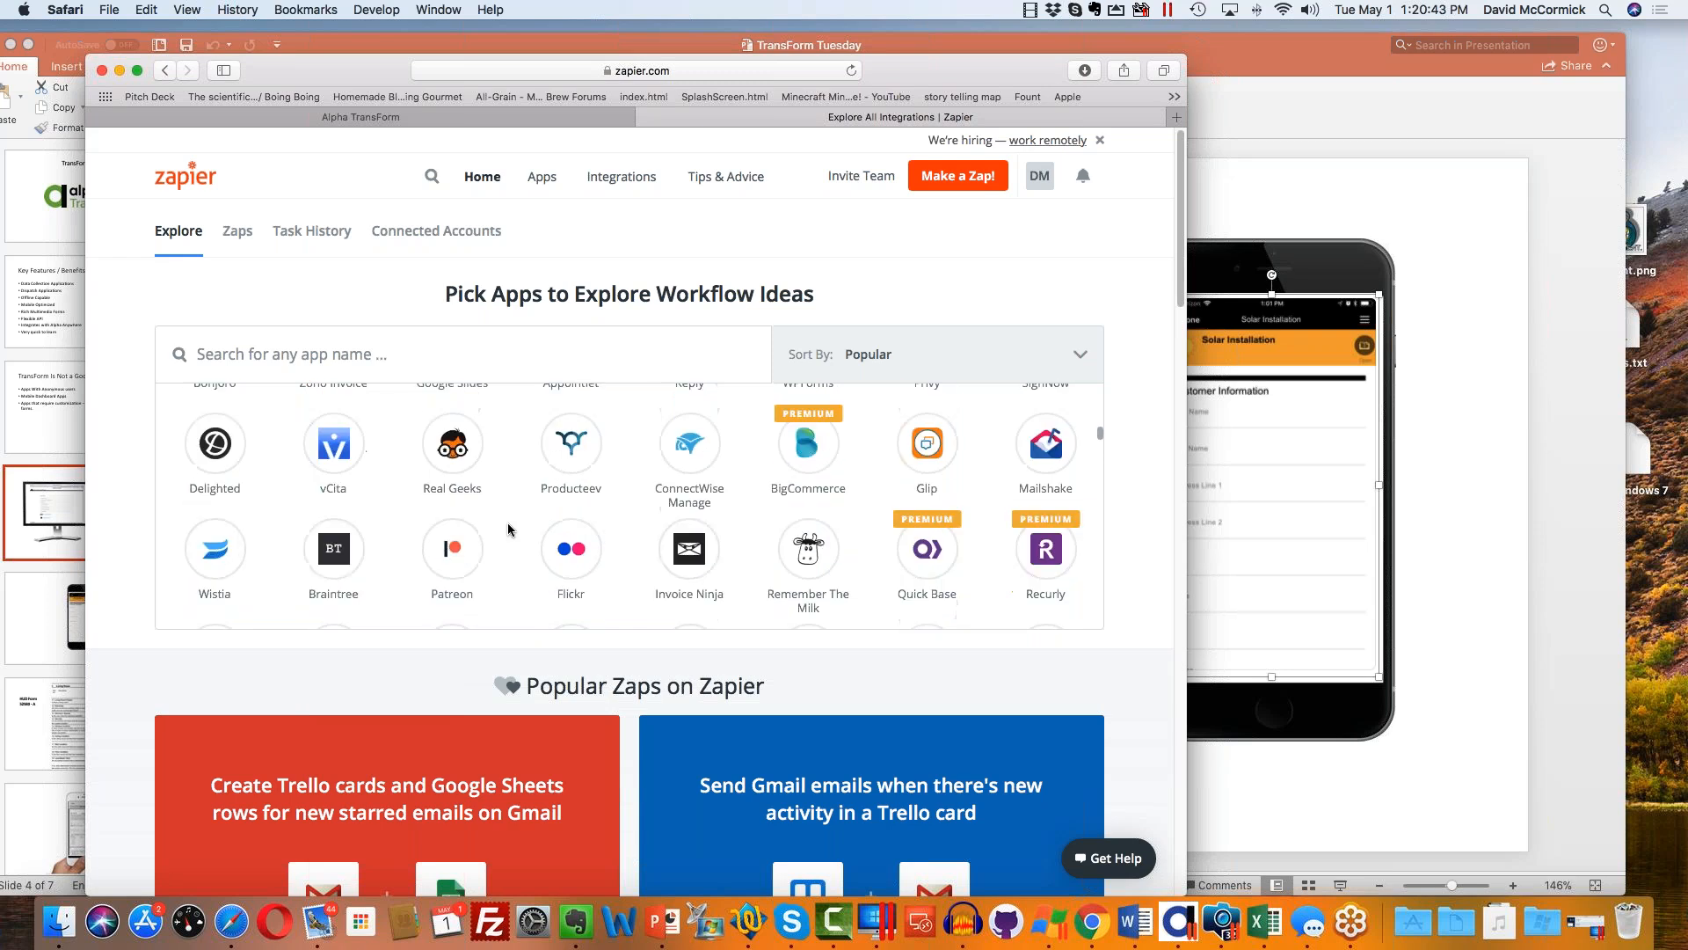
pyautogui.scroll(-4, 509, 529)
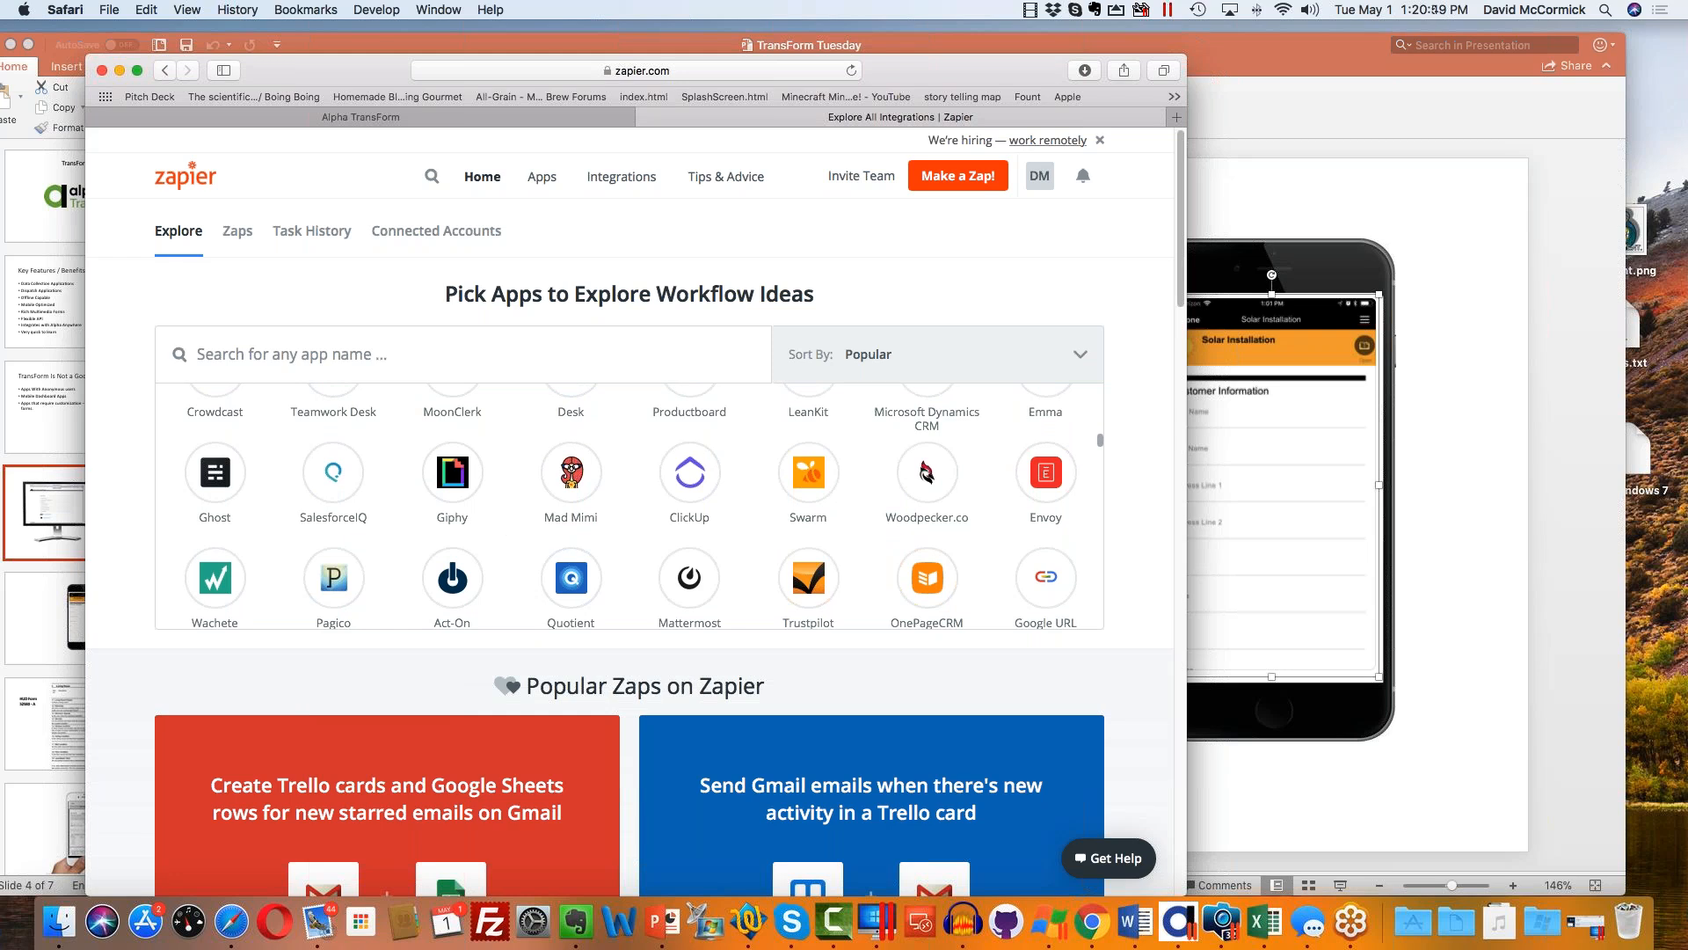
# Go to the account's existing Zaps and open "My First Zap with TransForm".
pyautogui.click(239, 234)
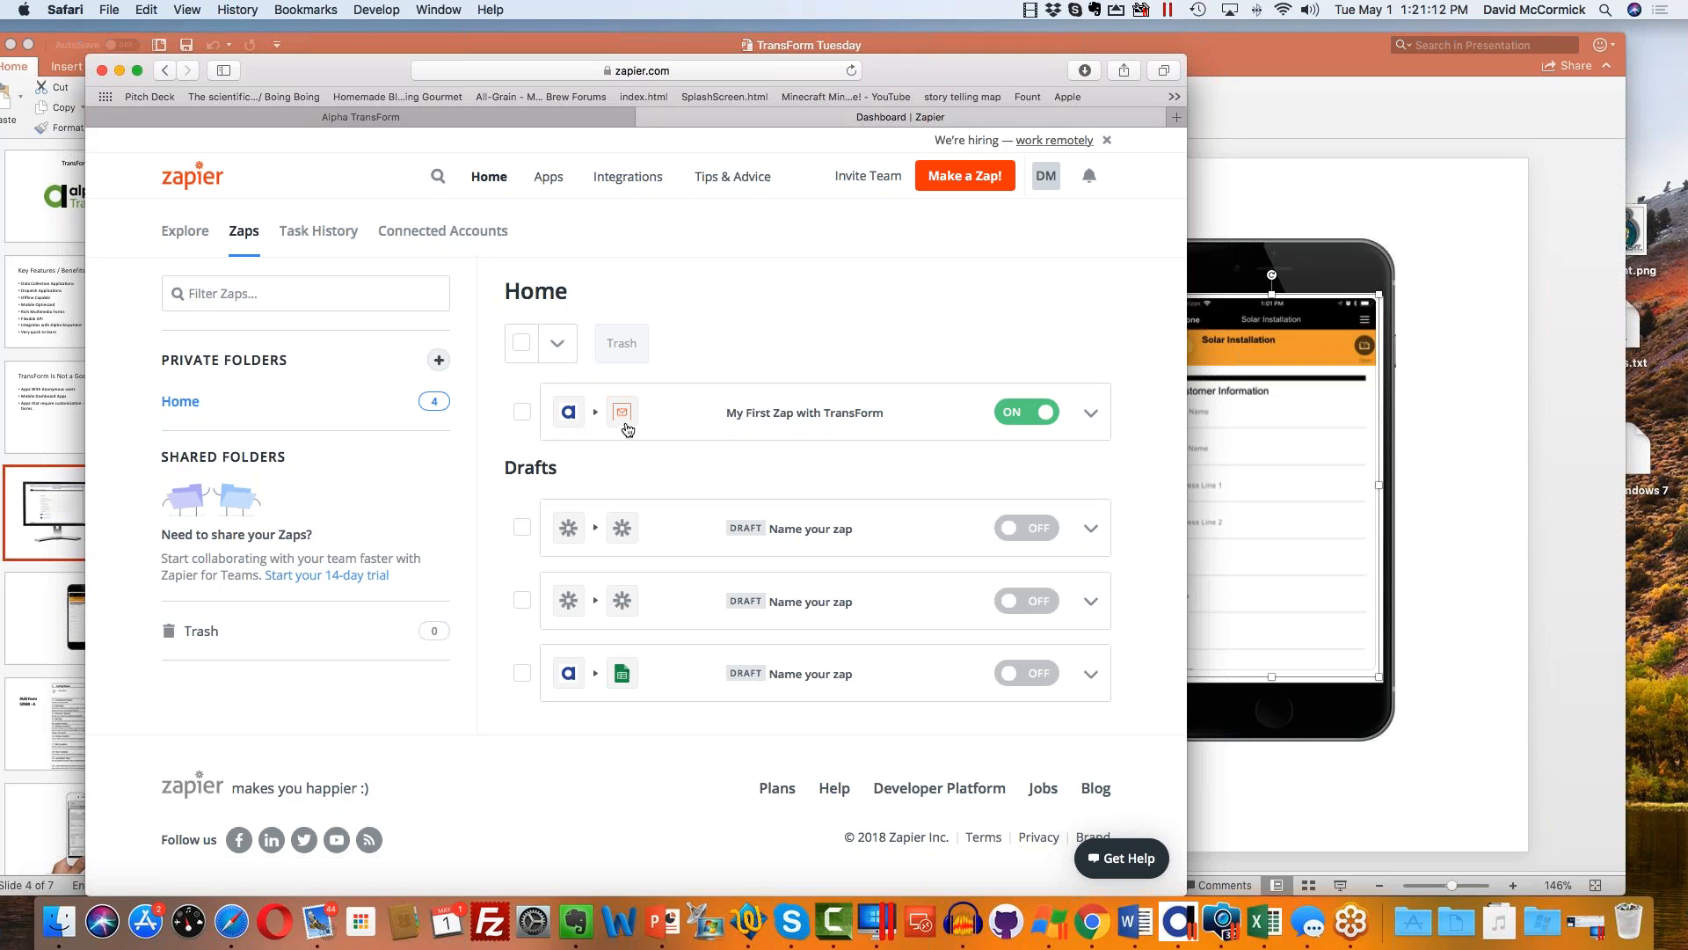
pyautogui.click(807, 419)
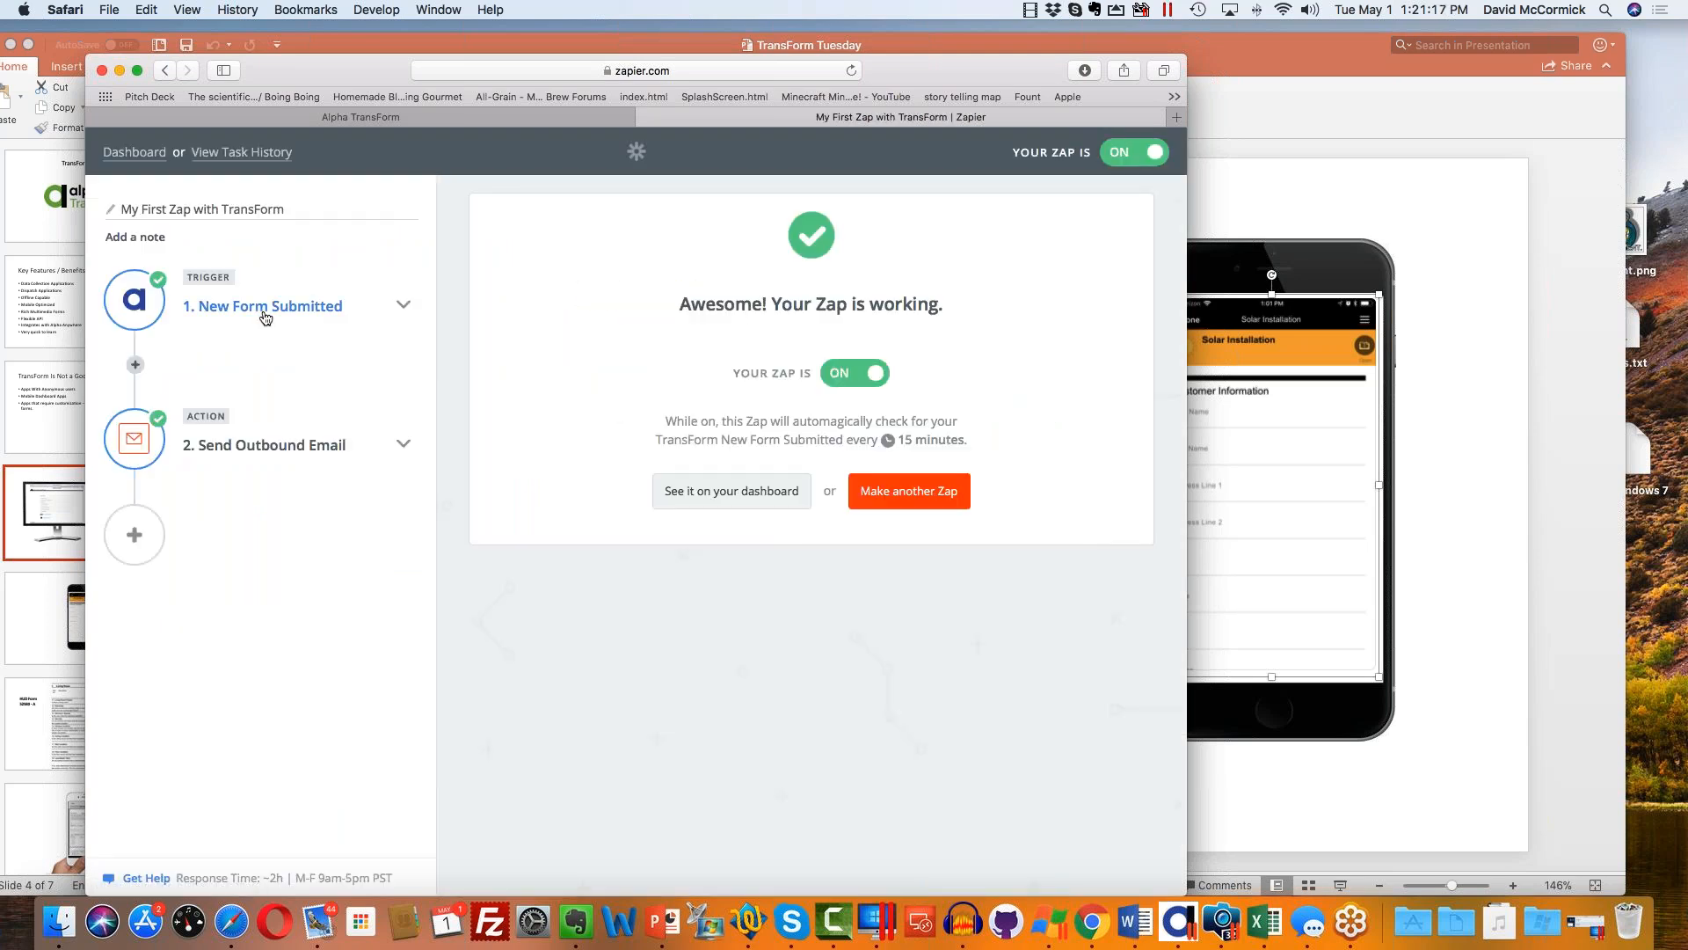
# Expand the New Form Submitted trigger and the Send Outbound Email action to review the options of both Zap steps.
pyautogui.click(403, 305)
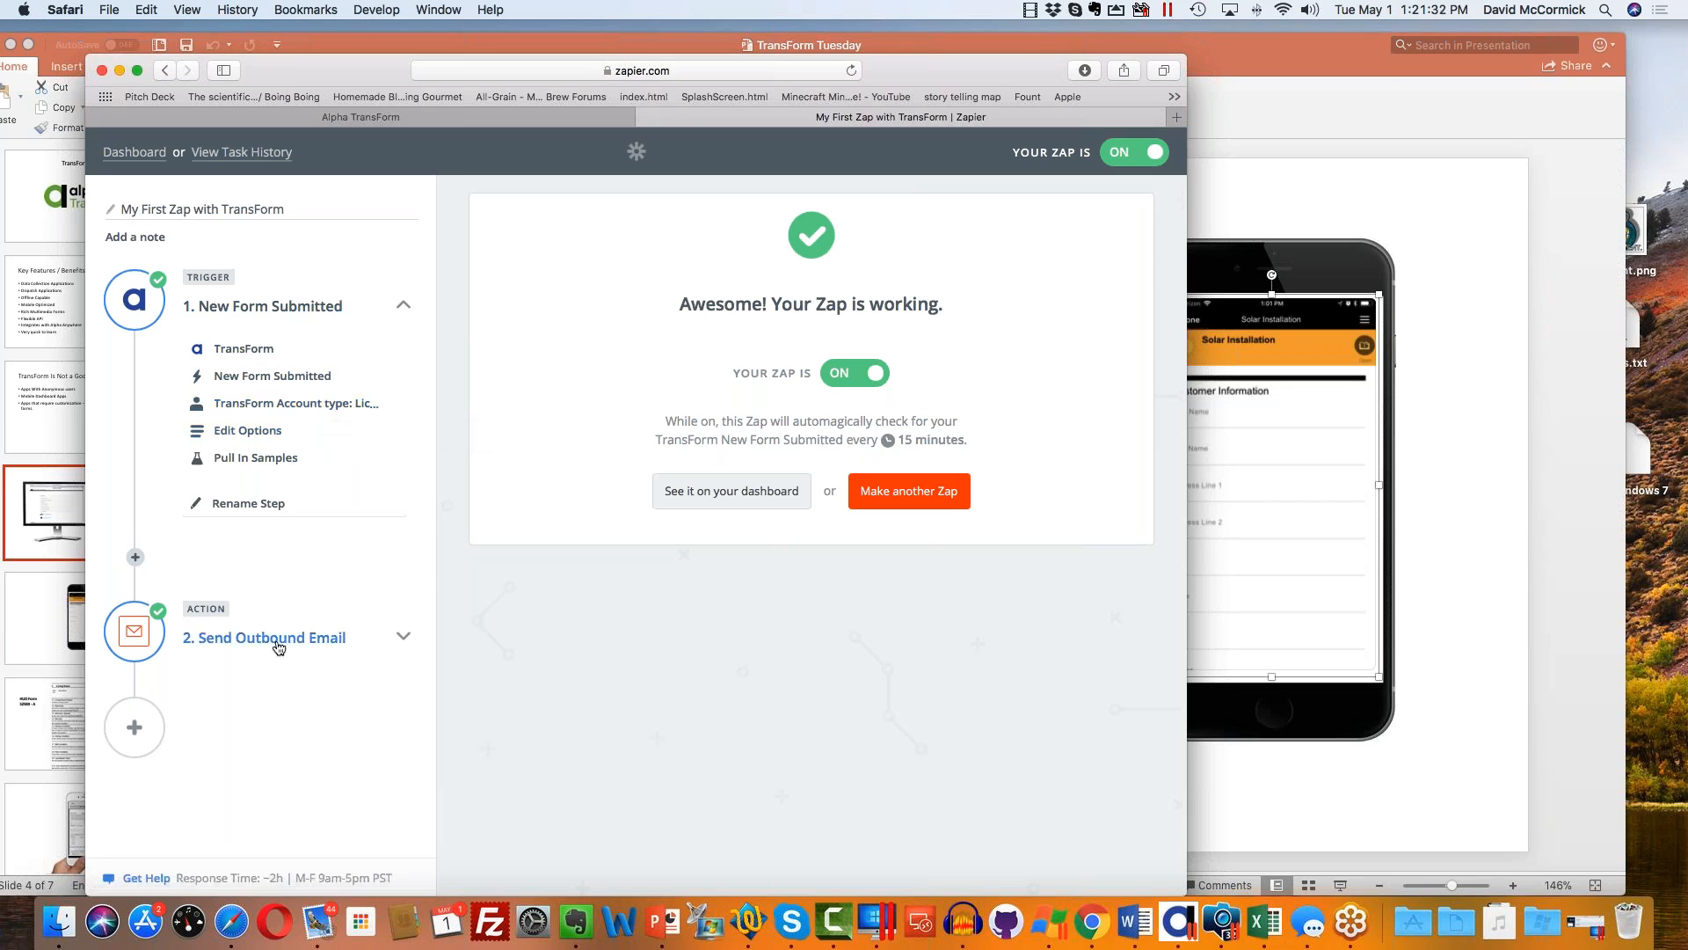
pyautogui.click(403, 639)
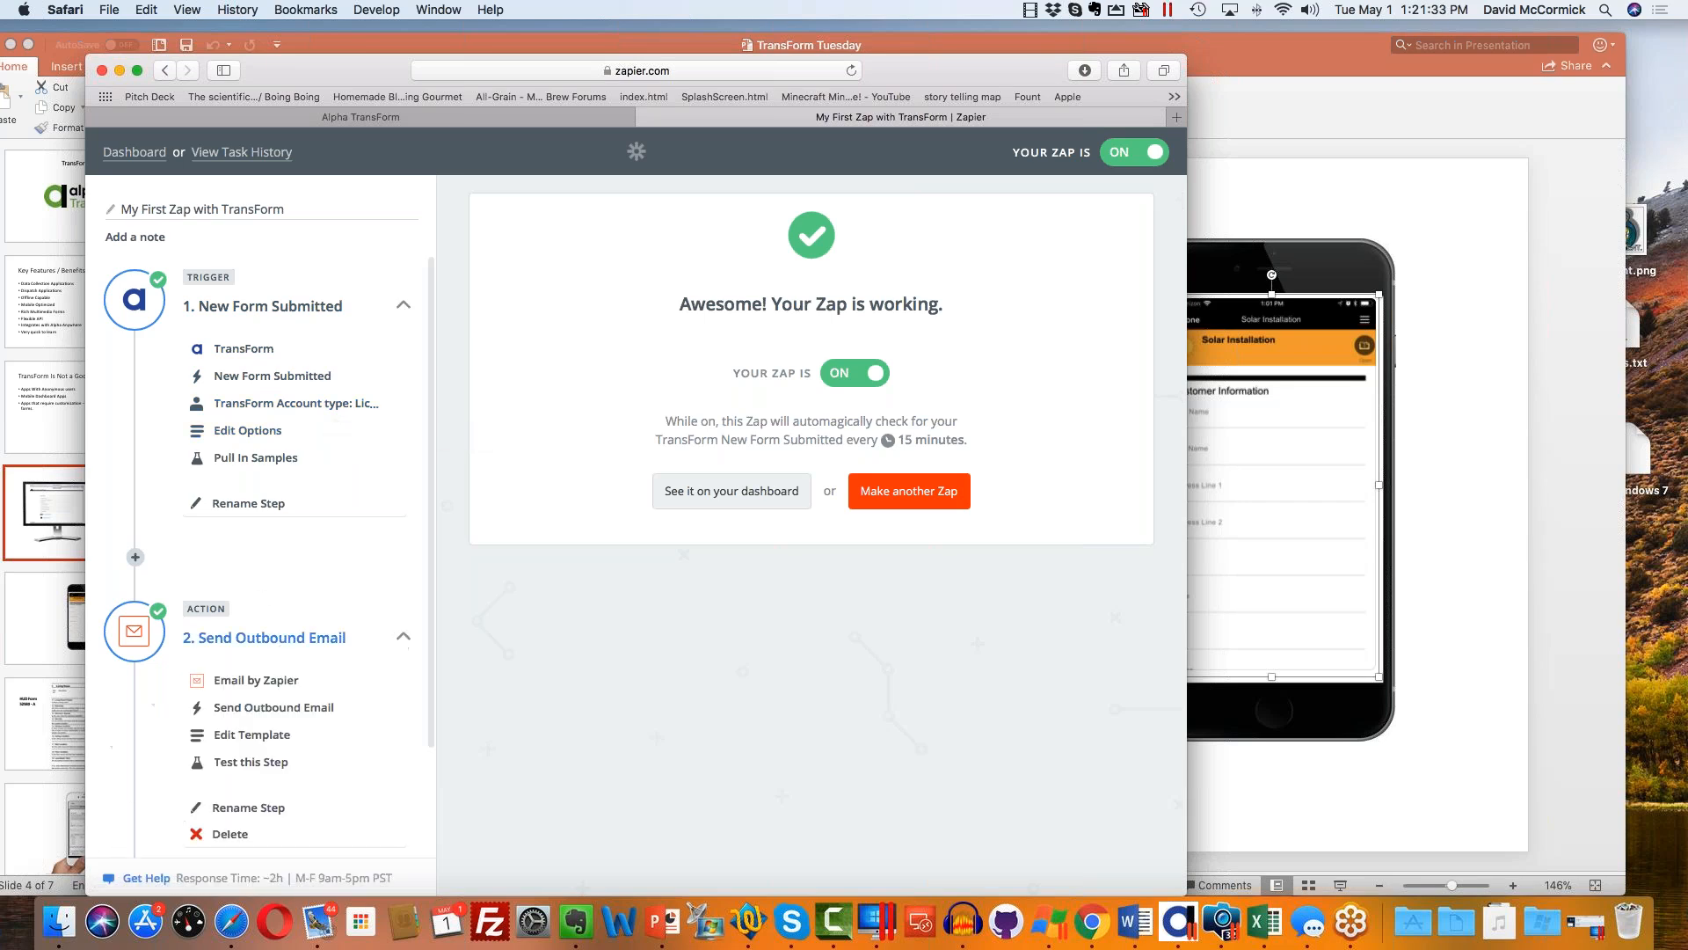
pyautogui.scroll(-3, 357, 704)
pyautogui.scroll(3, 357, 714)
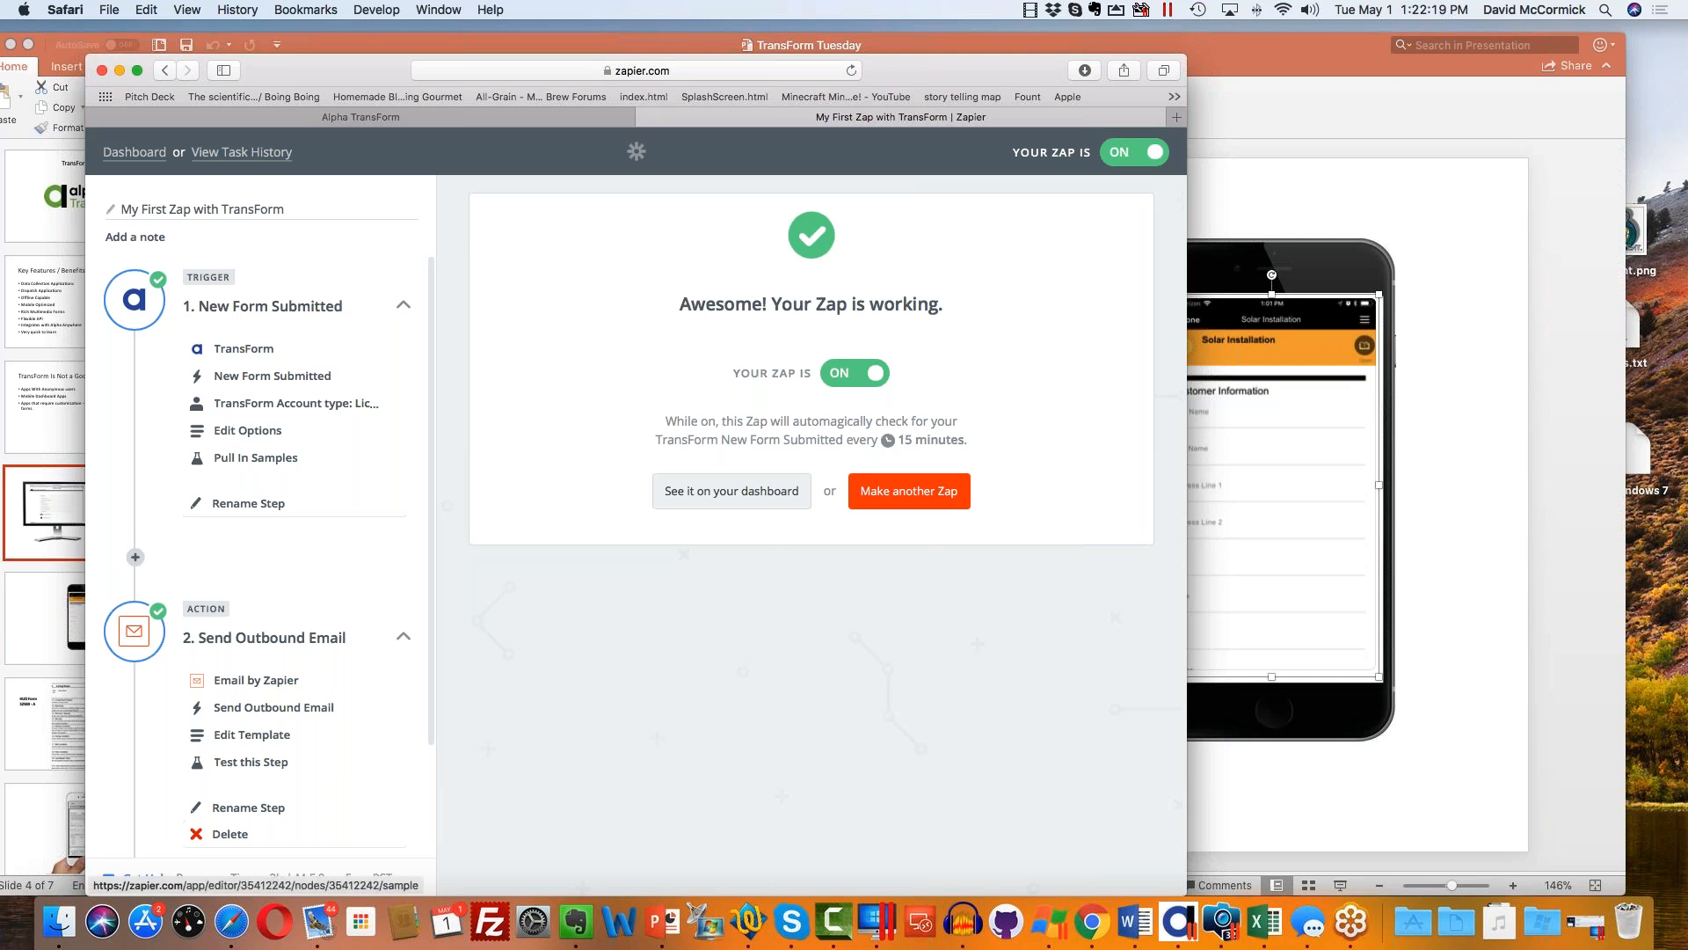
pyautogui.scroll(-3, 381, 330)
pyautogui.scroll(3, 381, 329)
# View the trigger app selection for the New Form Submitted step and look over the Zap's trigger and action outline.
pyautogui.click(267, 351)
pyautogui.click(293, 377)
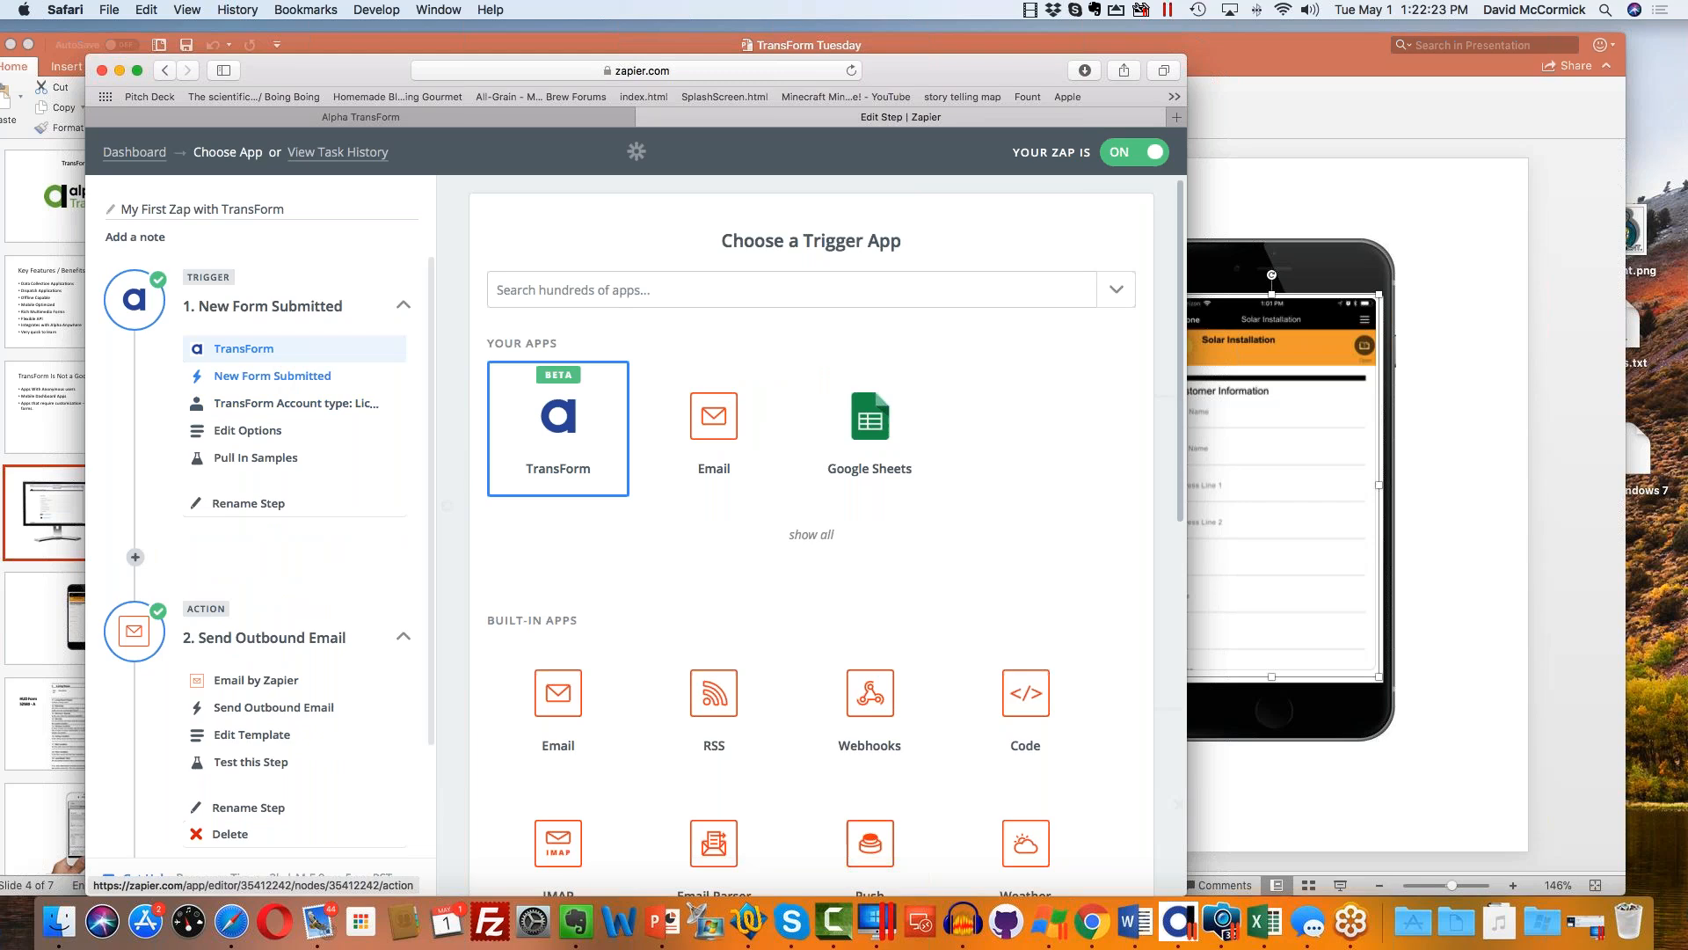
pyautogui.click(264, 351)
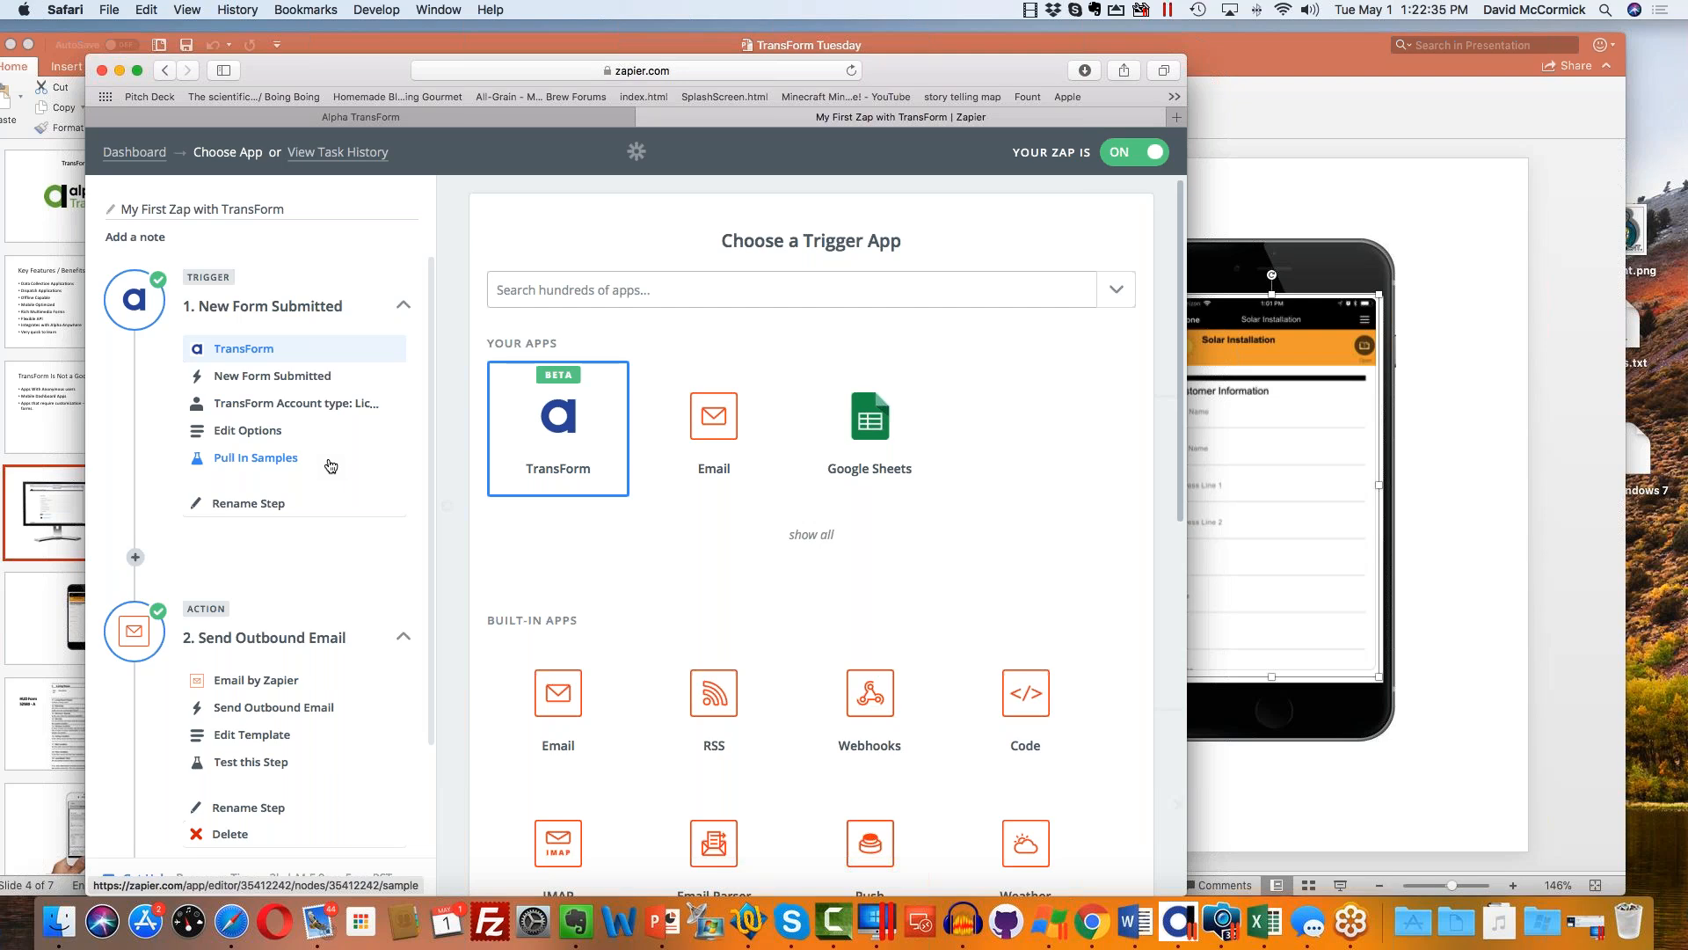
pyautogui.scroll(-3, 331, 465)
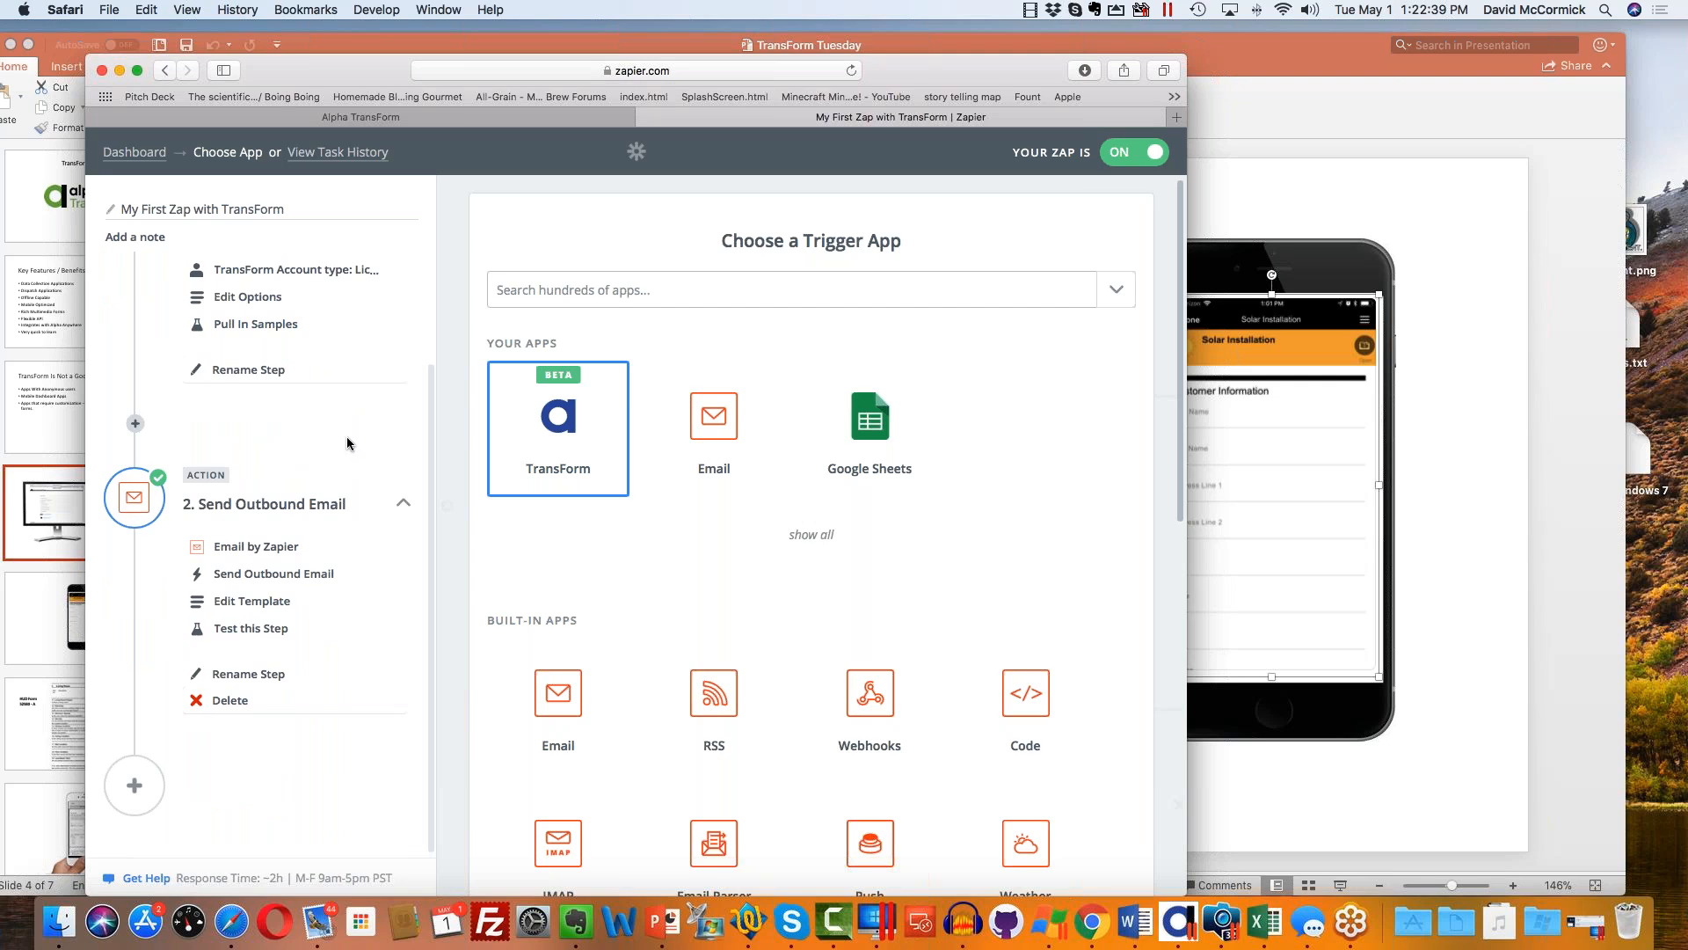
pyautogui.scroll(3, 346, 436)
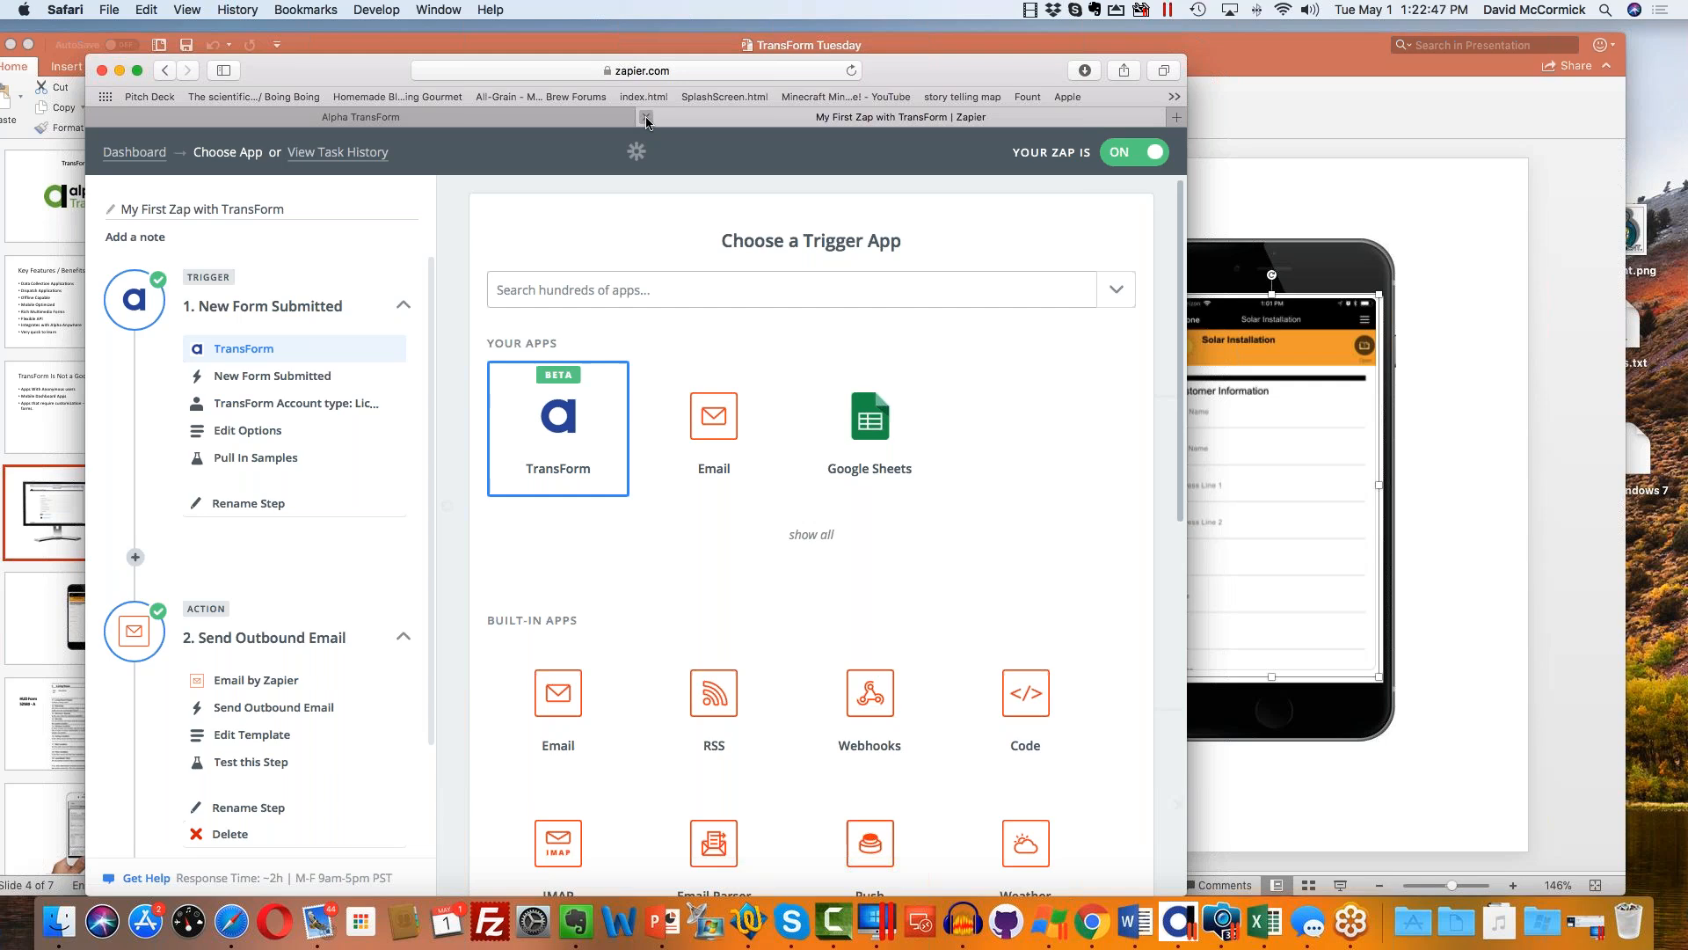
# Switch back to the Alpha TransForm site and open the Get API Key page under the Home developer options.
pyautogui.click(546, 121)
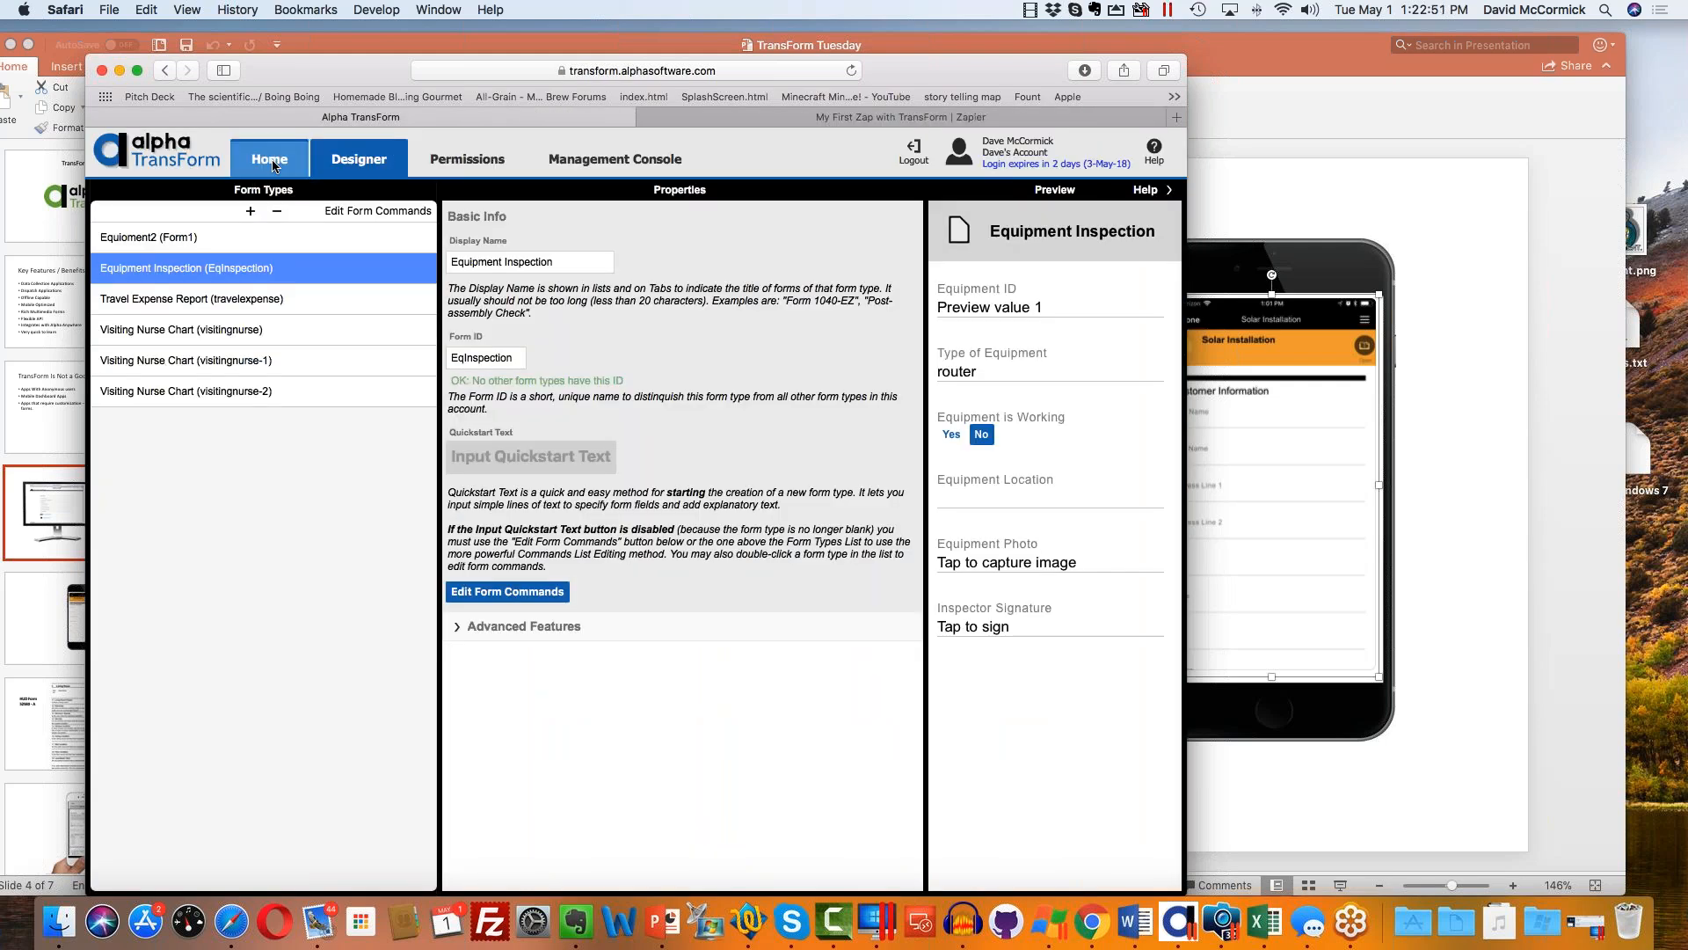
pyautogui.click(273, 164)
pyautogui.click(149, 500)
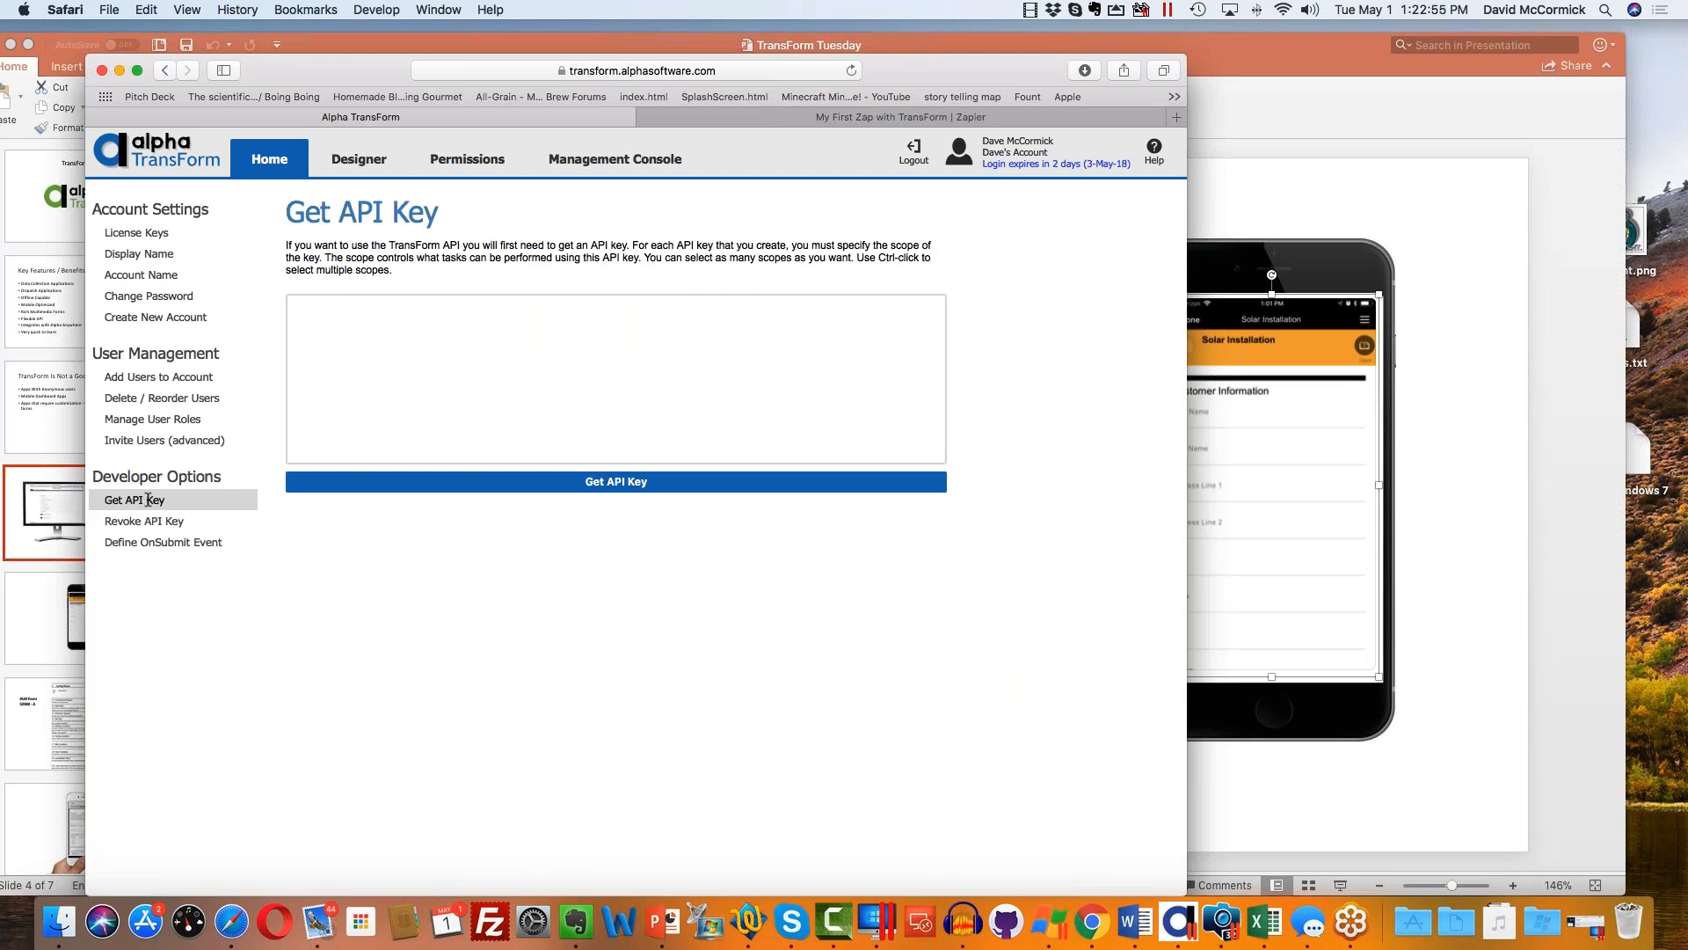
pyautogui.click(570, 330)
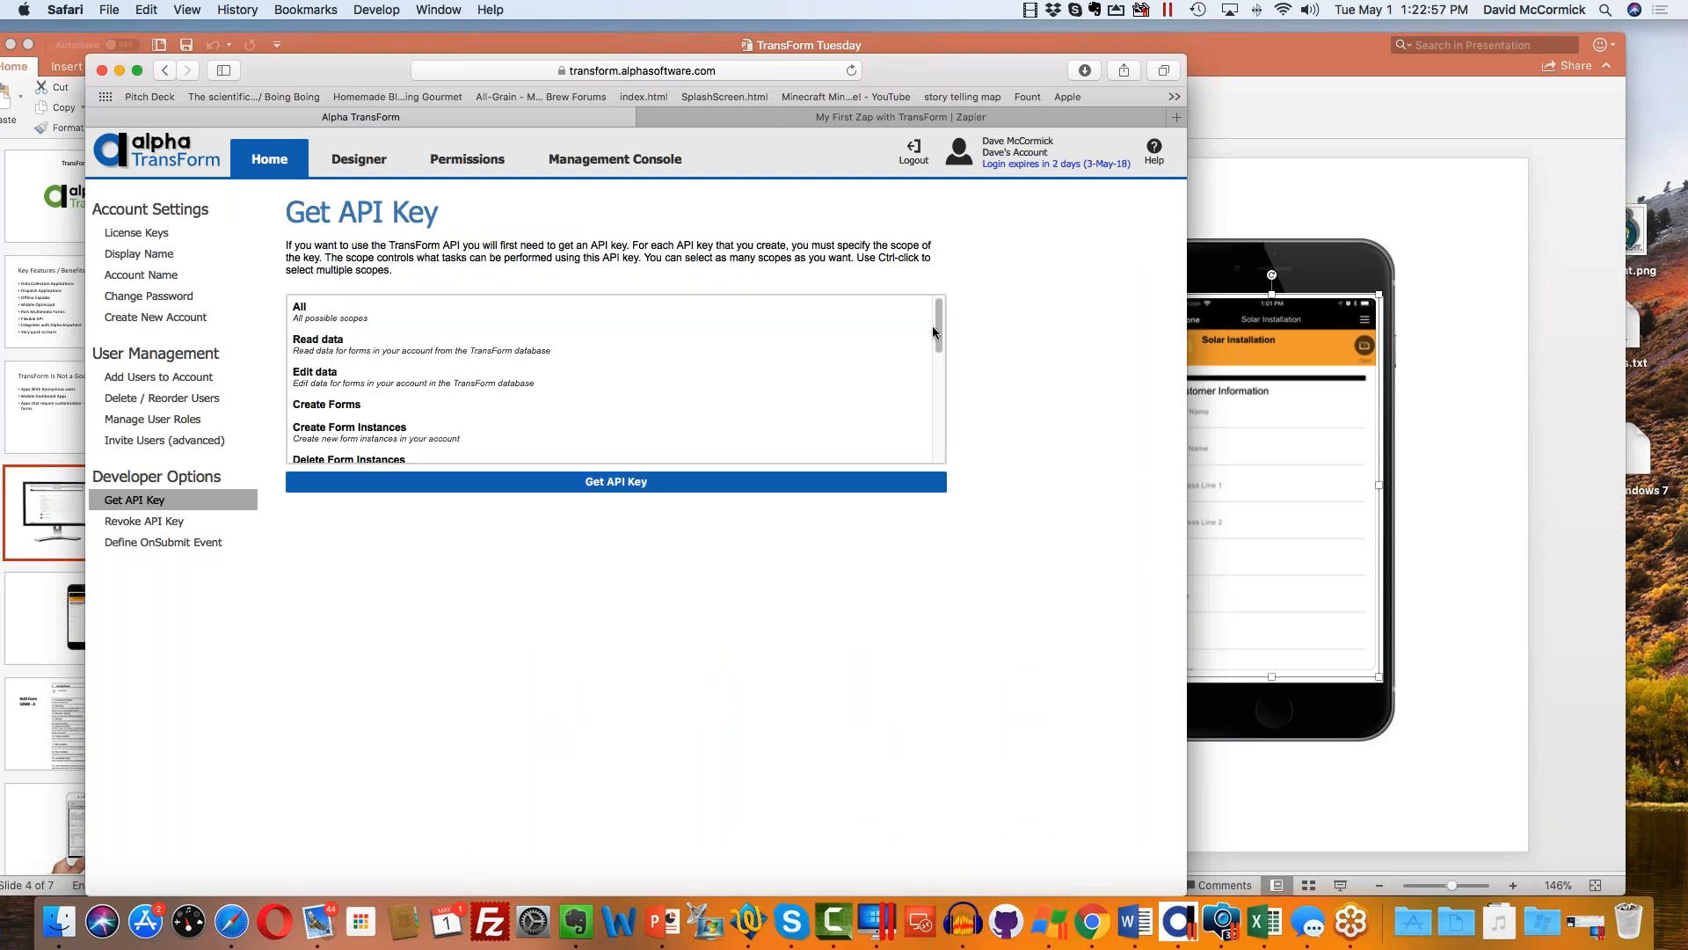
# Examine the list of scopes available for an API key, from All and Read data to the form instance and user scopes.
pyautogui.moveTo(939, 327)
pyautogui.mouseDown()
pyautogui.moveTo(944, 446)
pyautogui.moveTo(950, 321)
pyautogui.mouseUp()
pyautogui.click(387, 315)
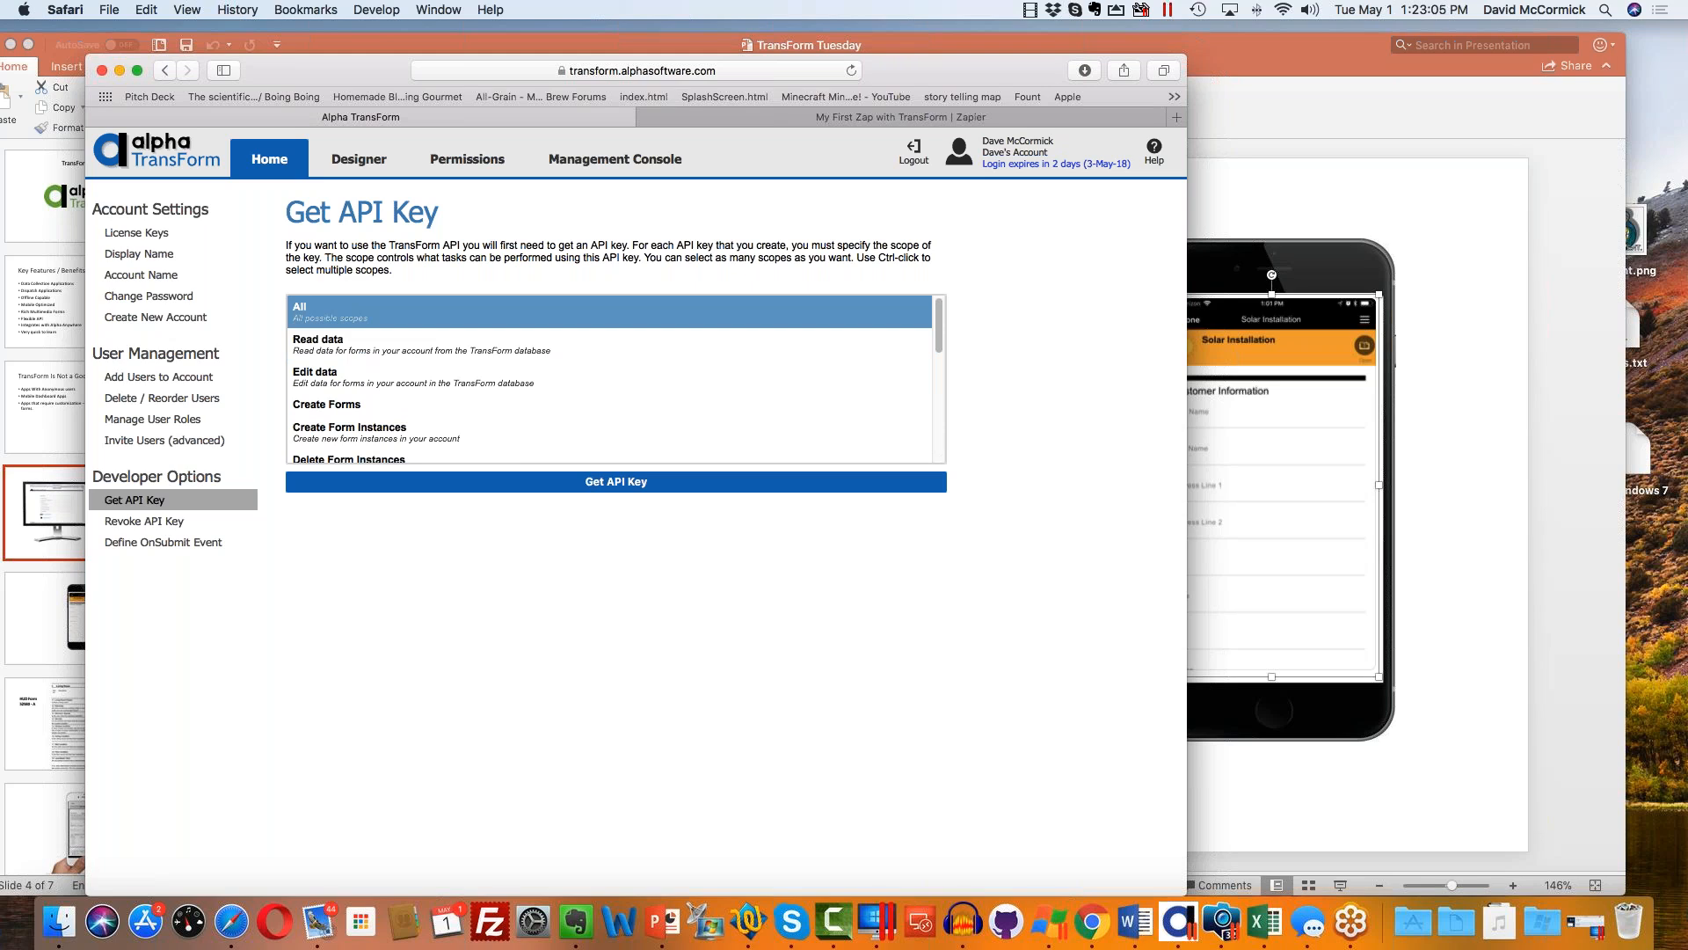
pyautogui.click(500, 345)
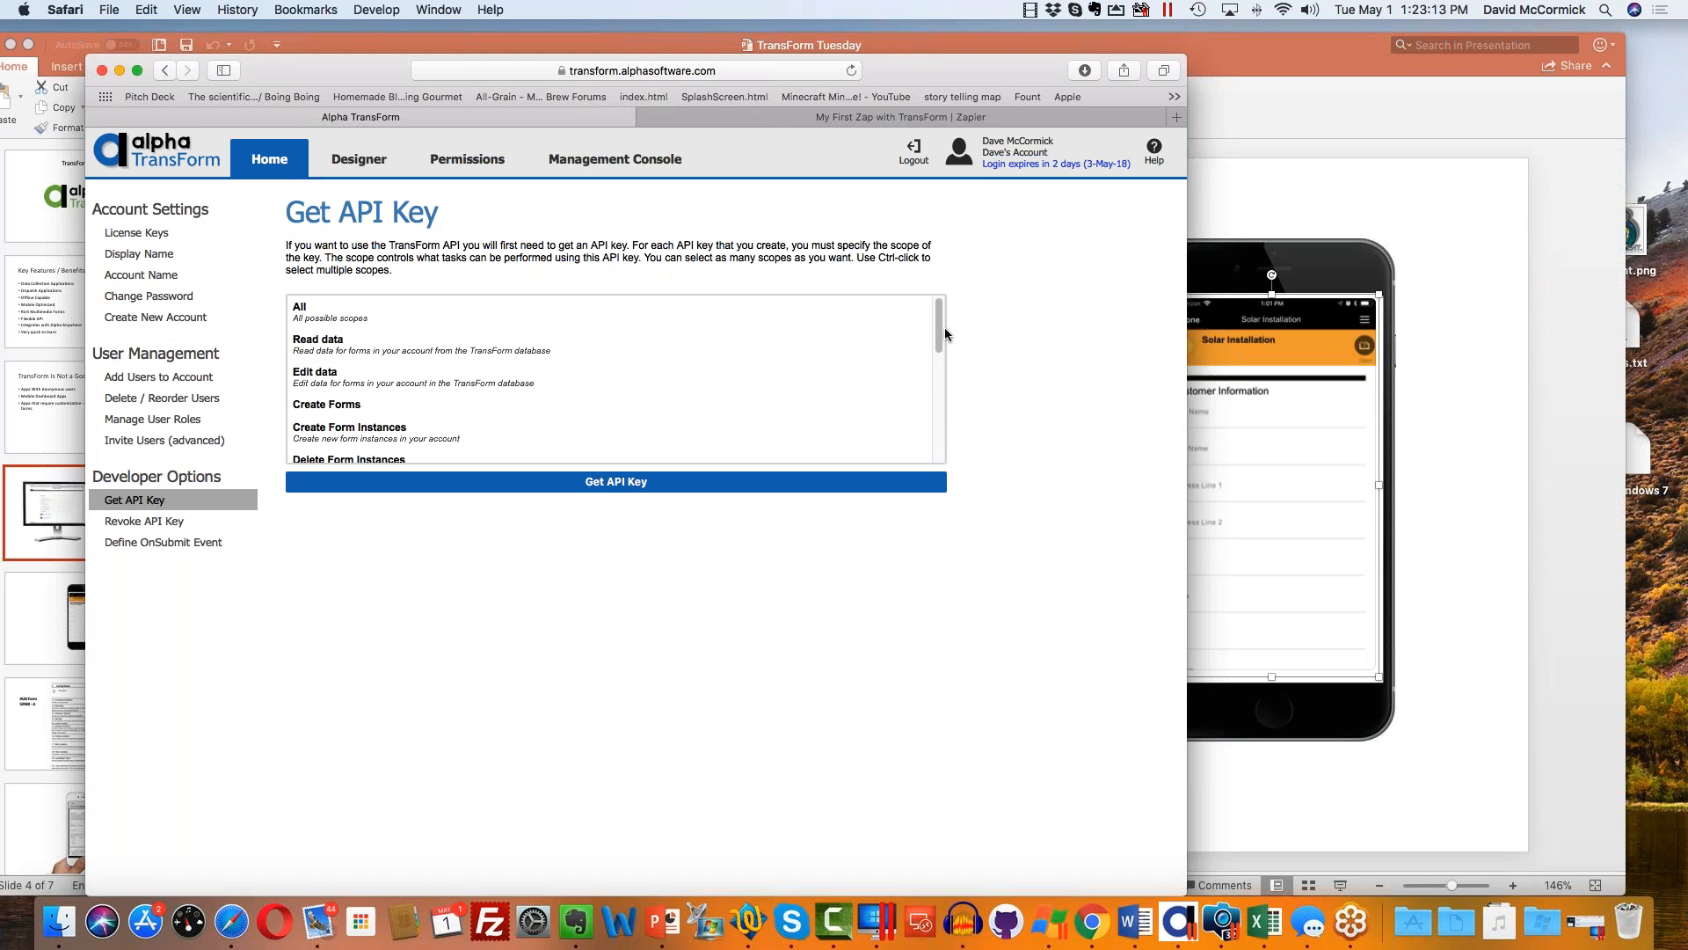
pyautogui.moveTo(940, 332)
pyautogui.mouseDown()
pyautogui.moveTo(920, 446)
pyautogui.moveTo(943, 425)
pyautogui.moveTo(946, 447)
pyautogui.moveTo(946, 331)
pyautogui.mouseUp()
pyautogui.click(700, 308)
pyautogui.scroll(-3, 734, 308)
pyautogui.click(768, 307)
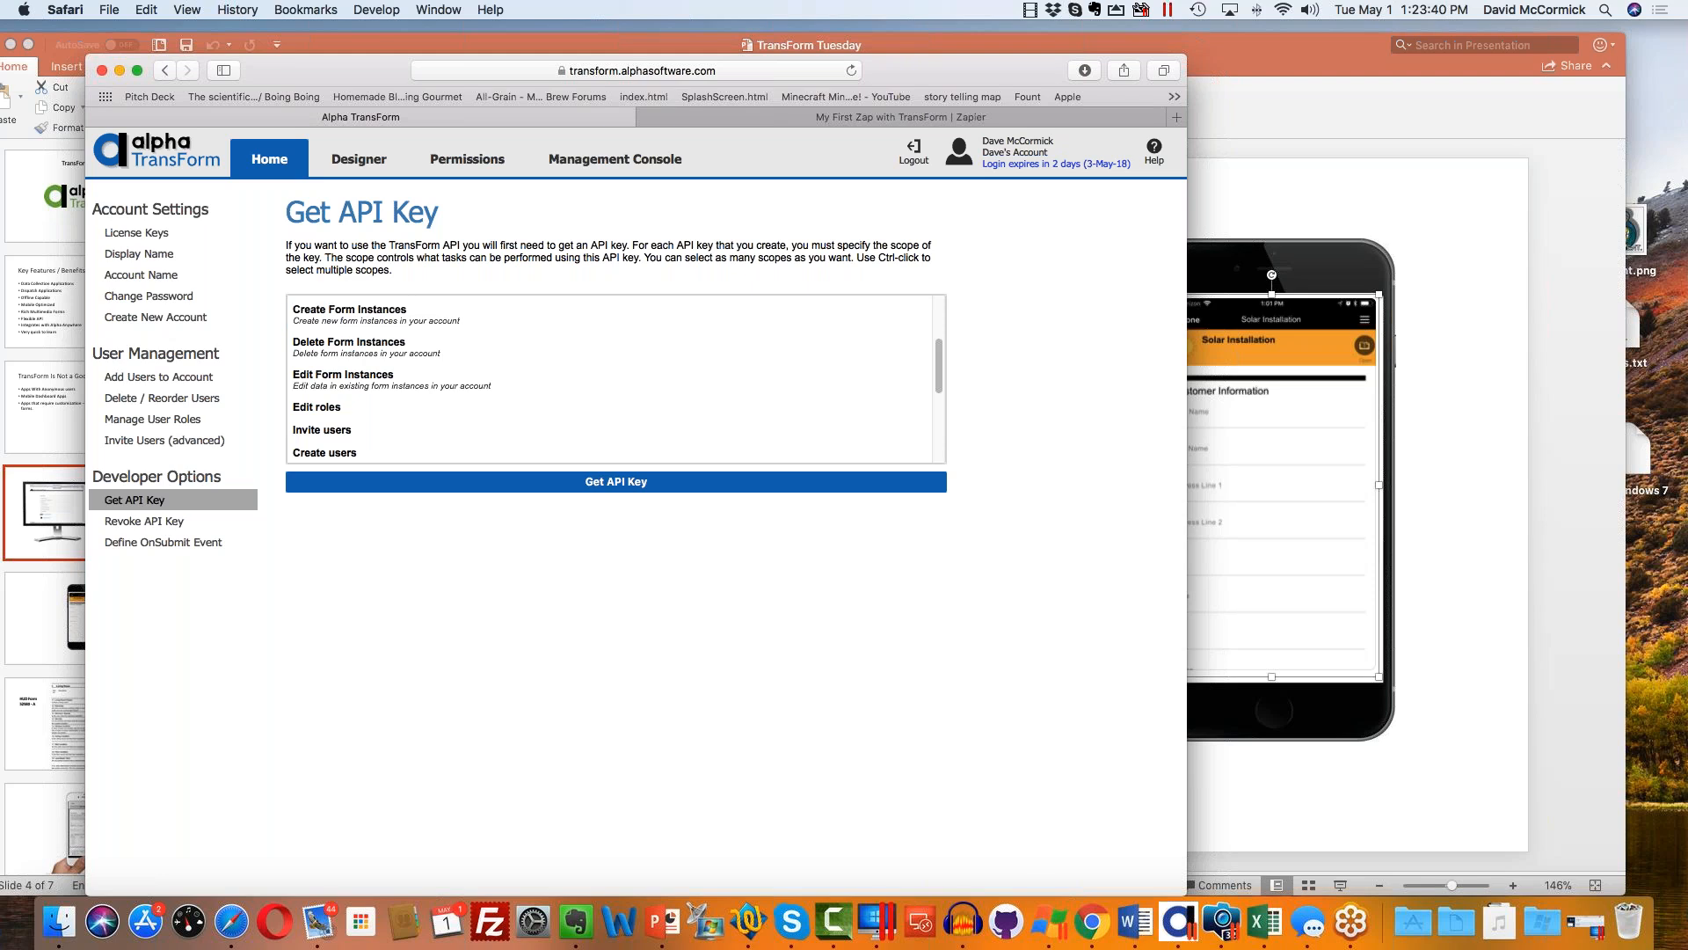
# Return to the Designer and show the options for adding a form type, then dismiss them without adding one.
pyautogui.click(354, 169)
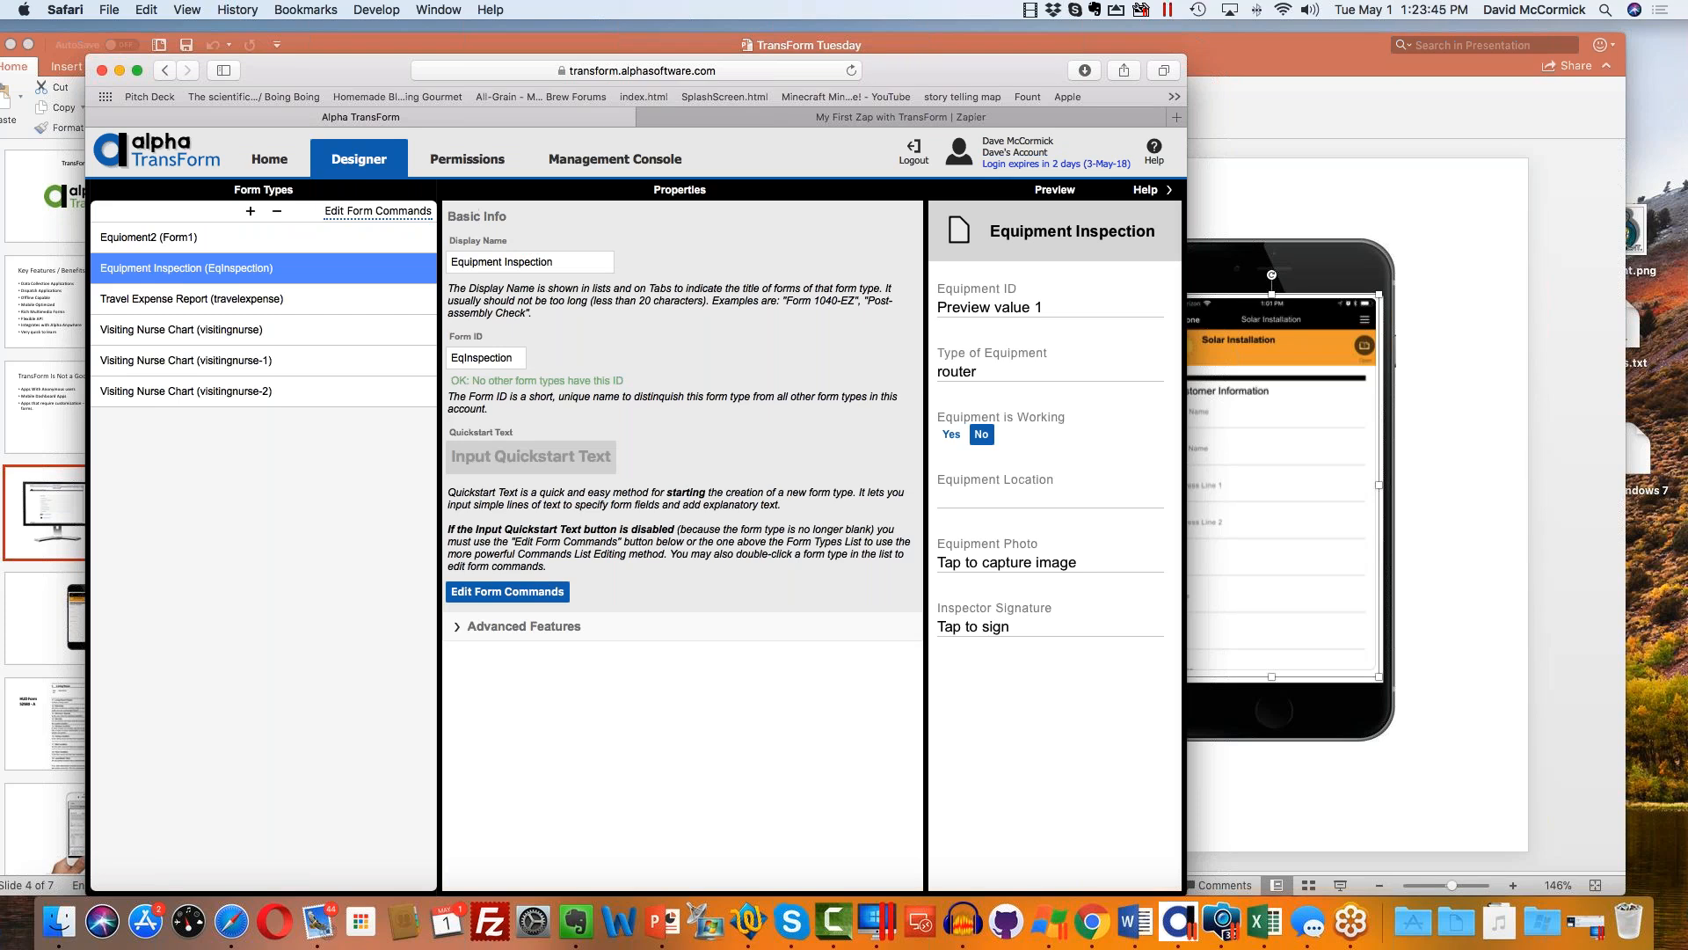
pyautogui.click(251, 213)
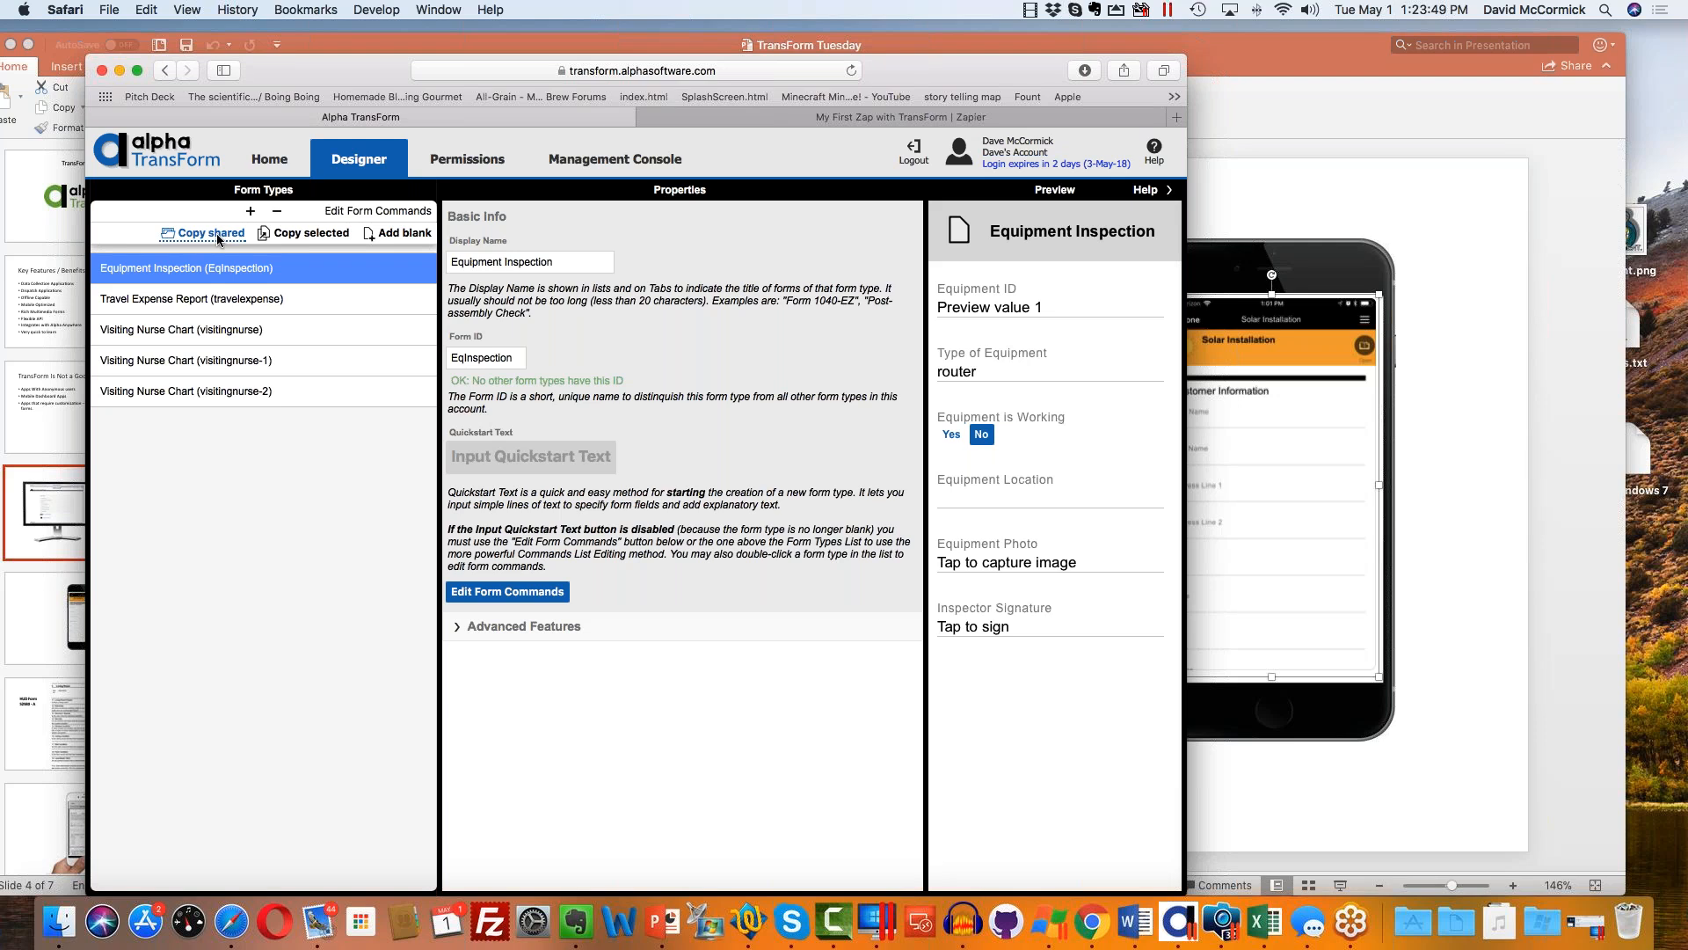
pyautogui.click(257, 517)
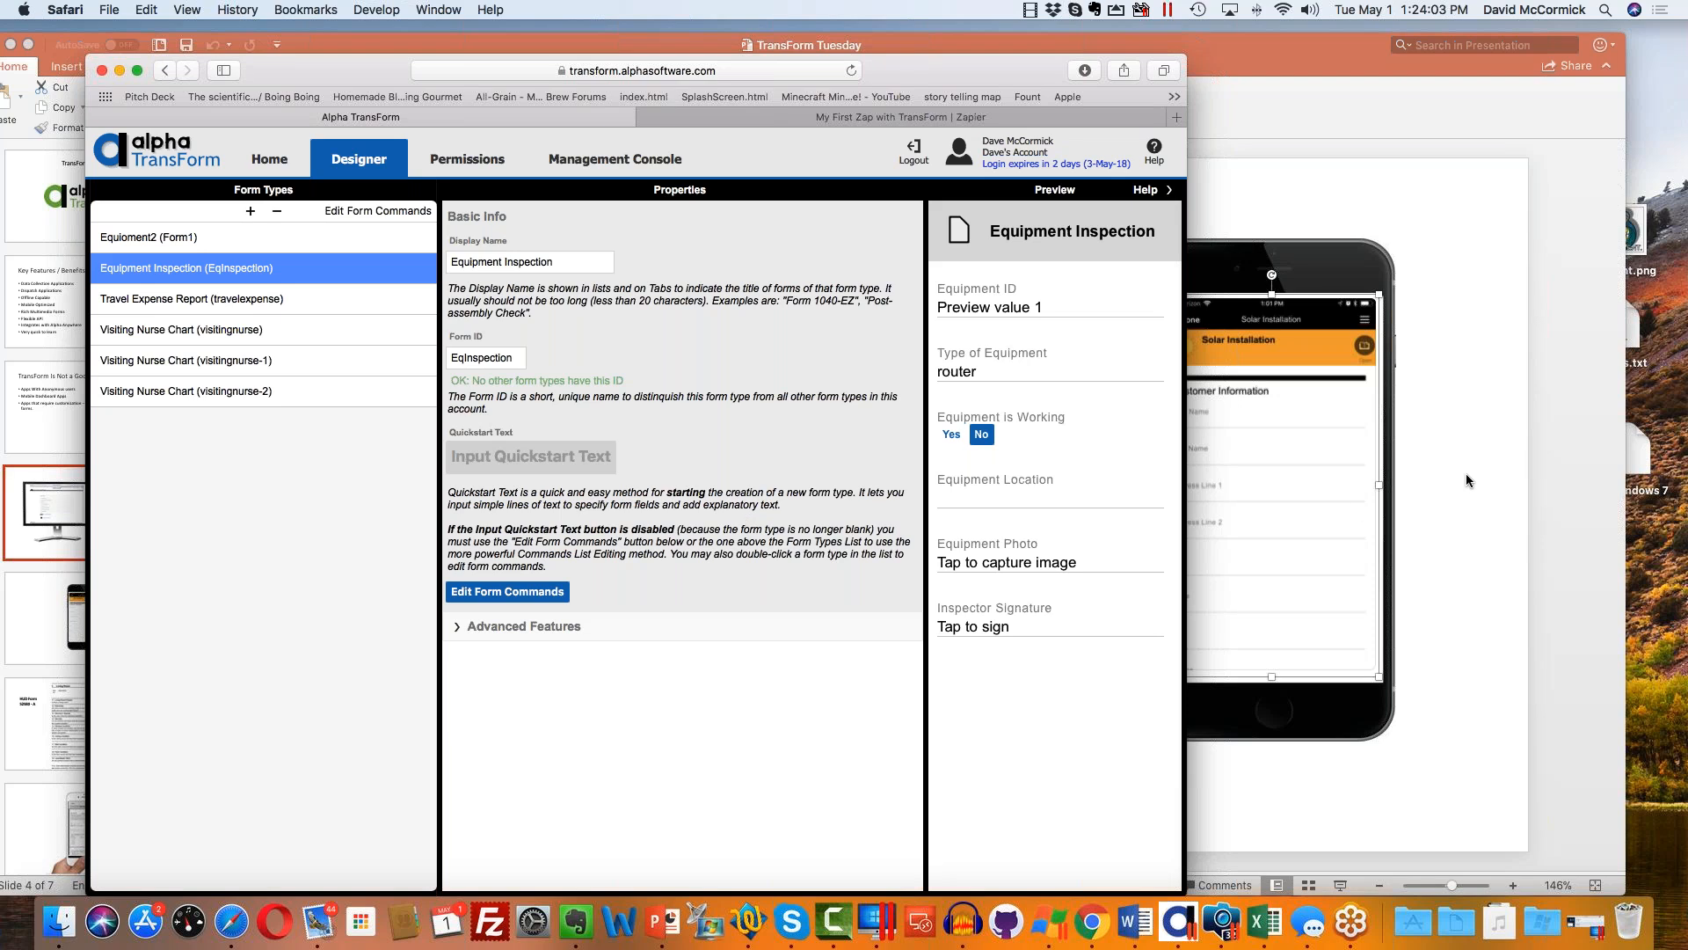
pyautogui.click(1438, 493)
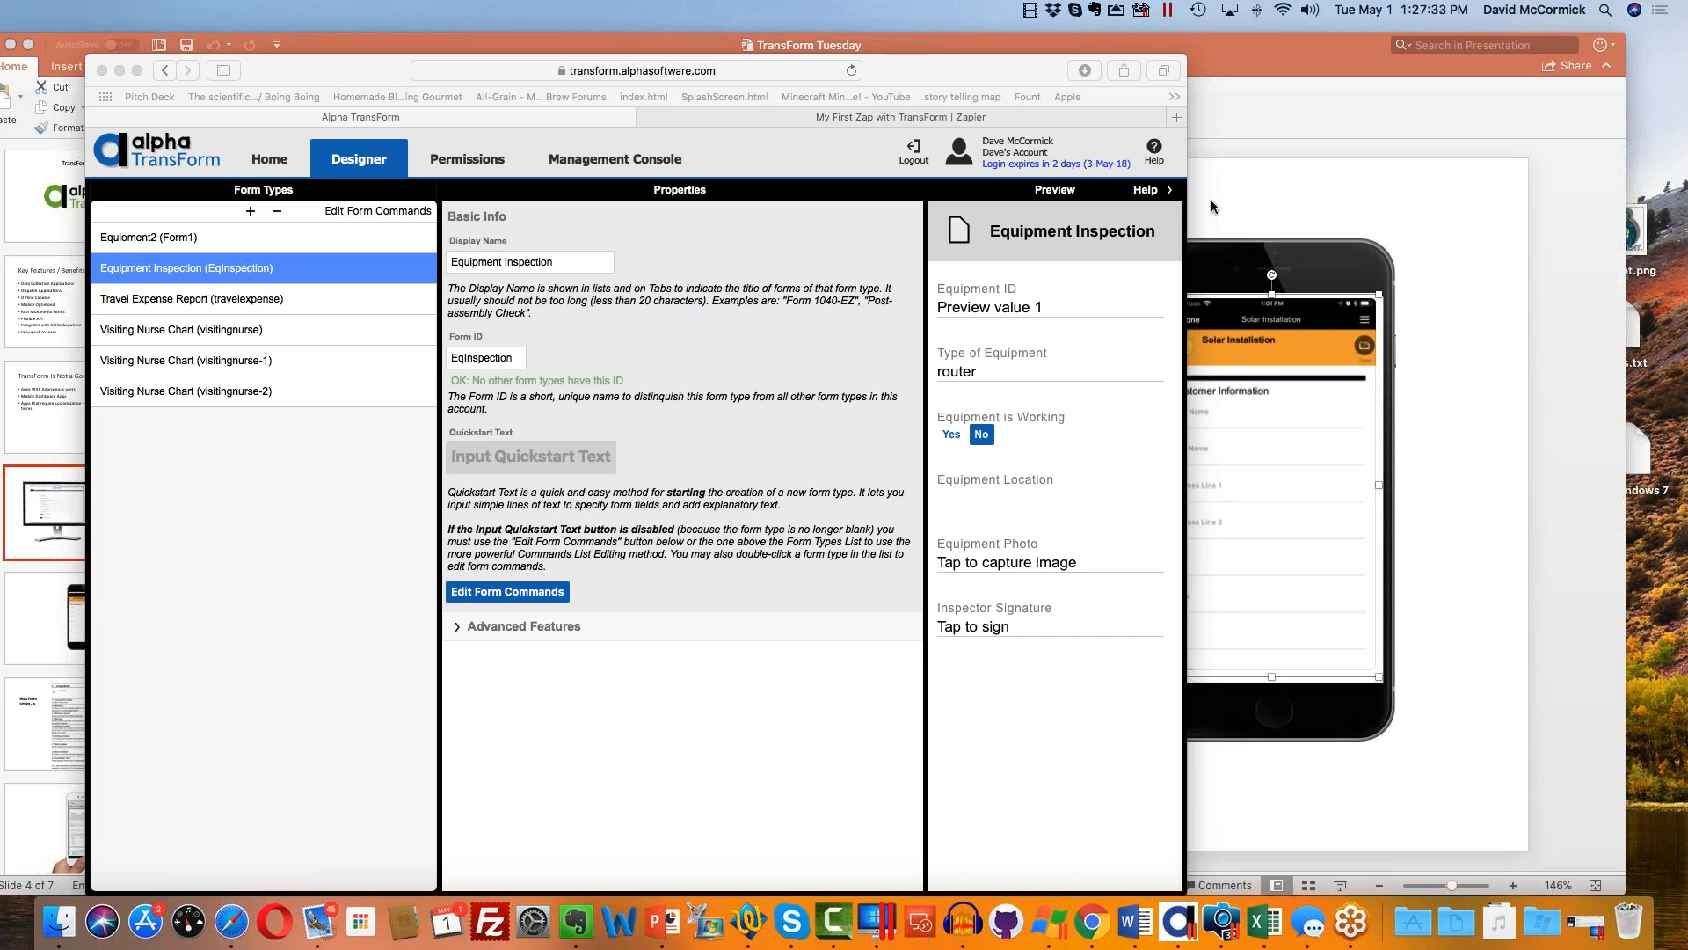
# Open the TransForm help and browse the Learning Center's getting started, documentation, video and support sections.
pyautogui.click(1153, 152)
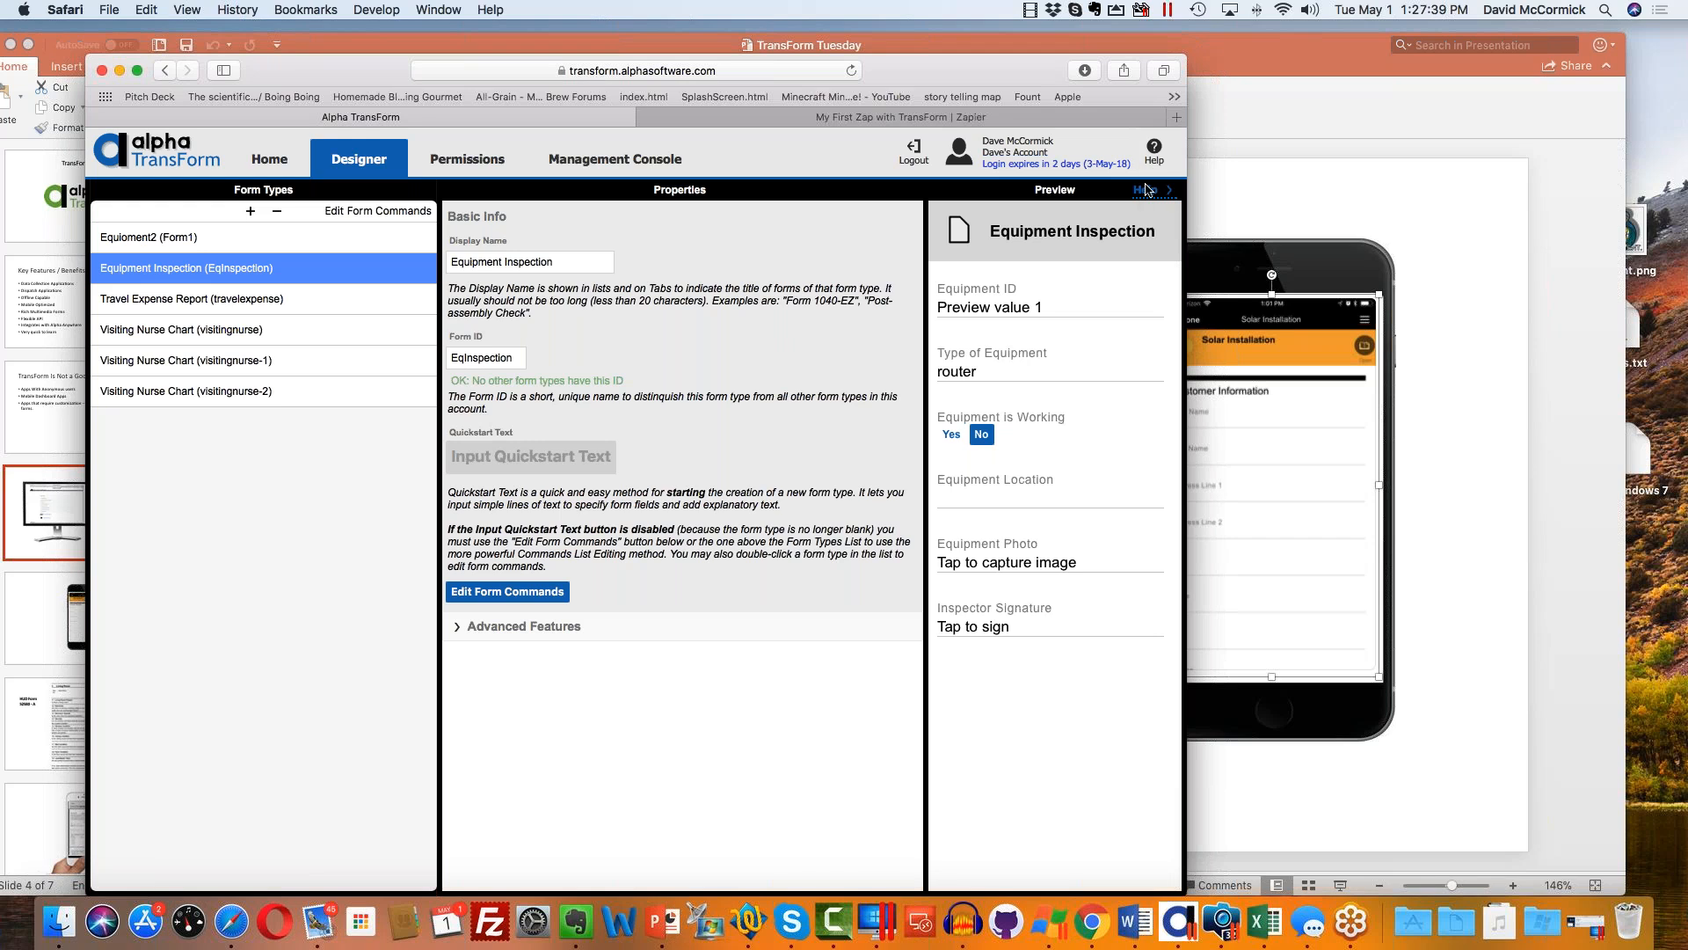
pyautogui.click(1149, 153)
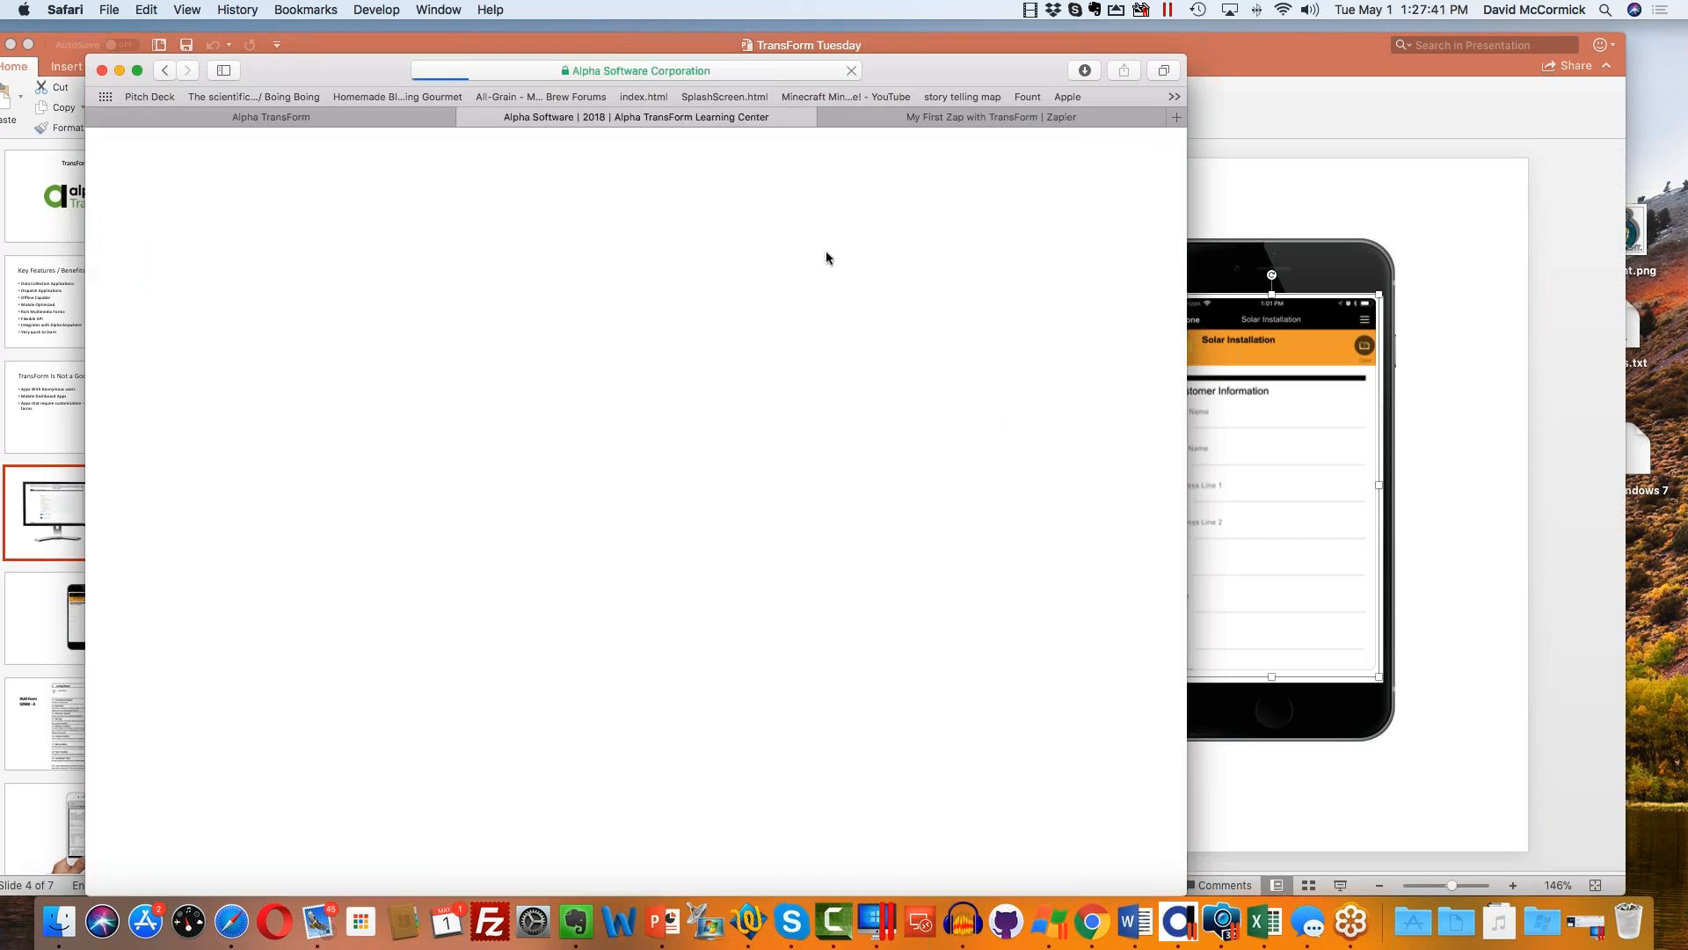
pyautogui.scroll(-3, 809, 290)
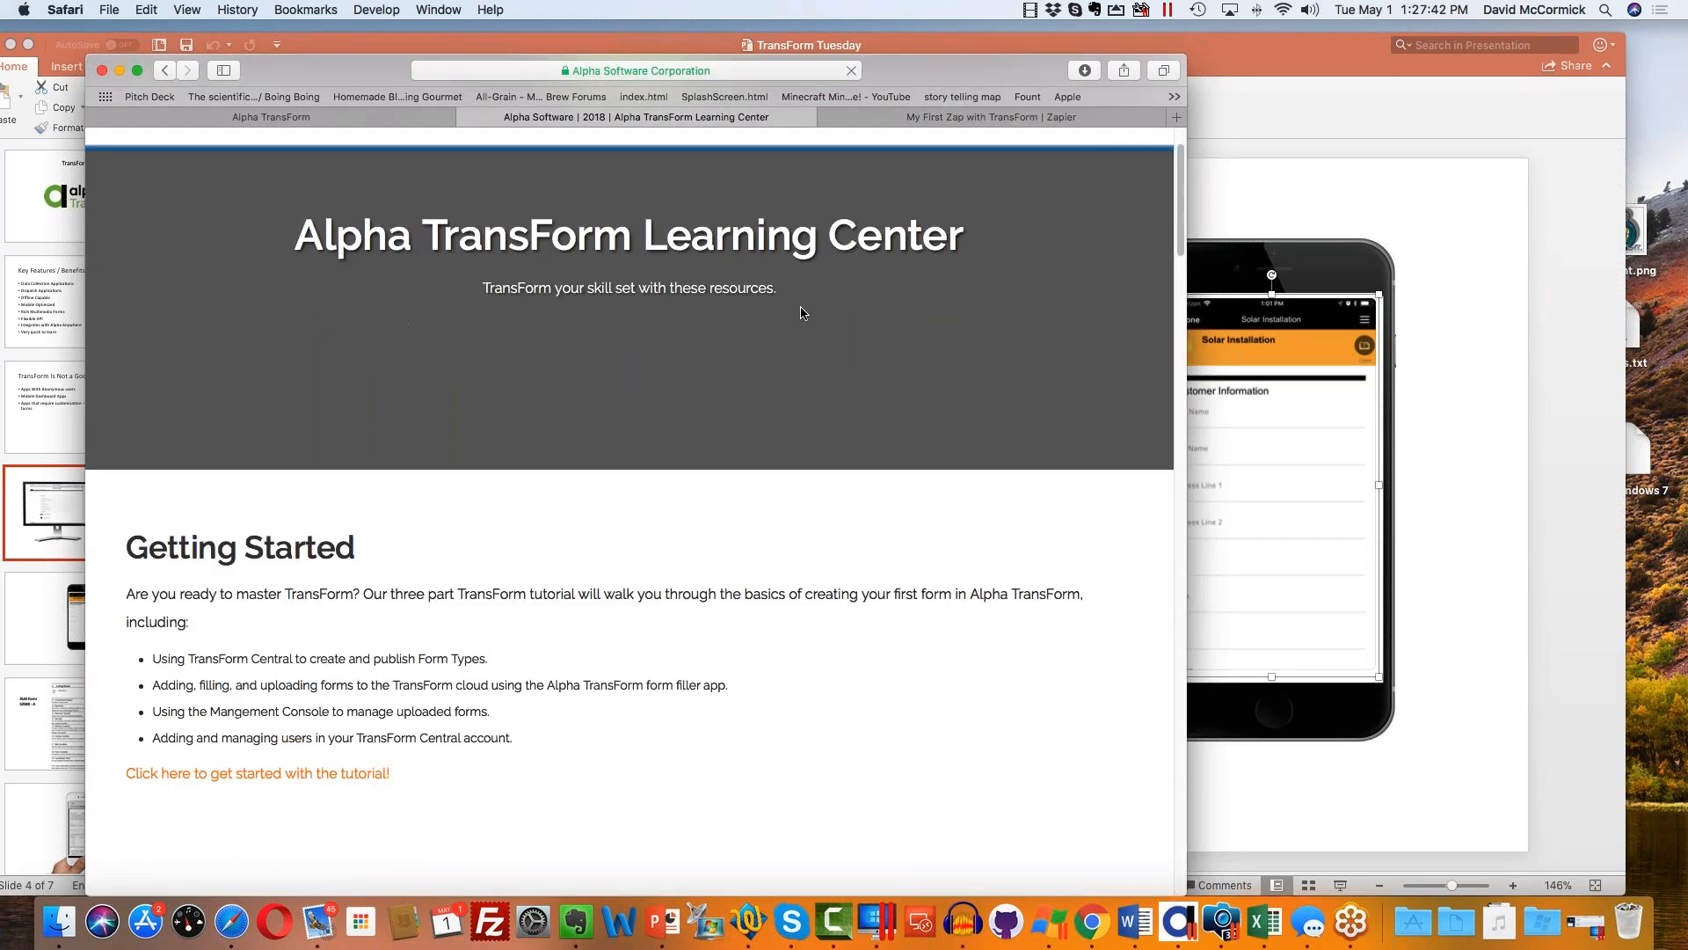
pyautogui.scroll(-5, 802, 313)
pyautogui.scroll(-20, 629, 510)
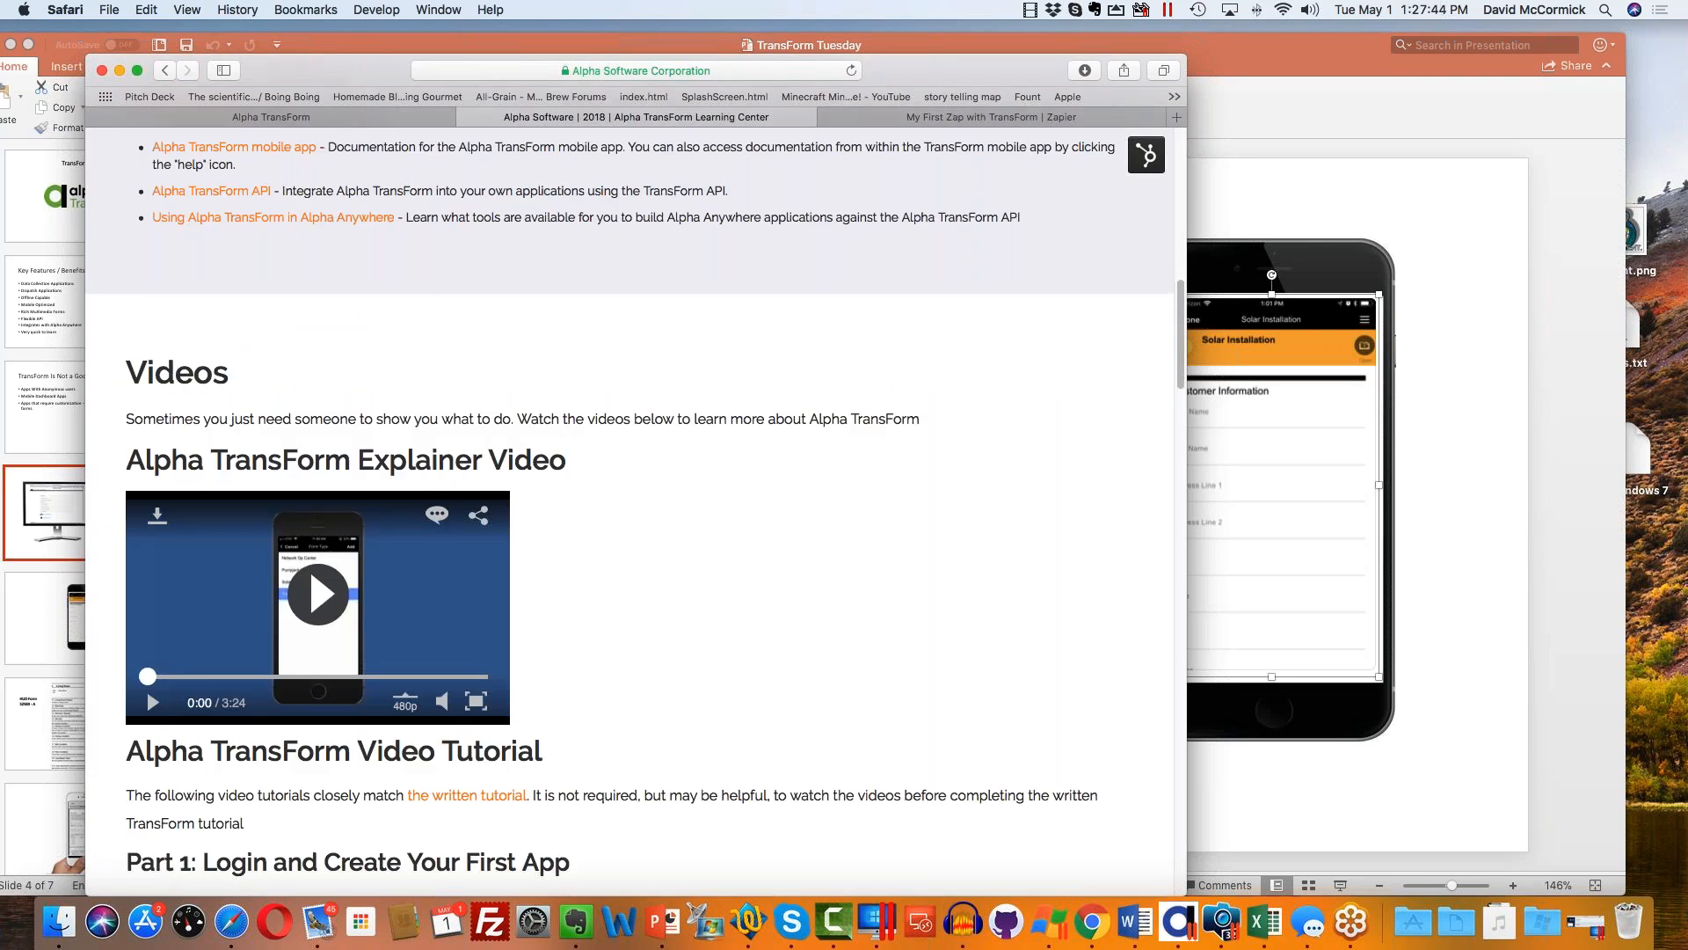
pyautogui.scroll(-20, 629, 510)
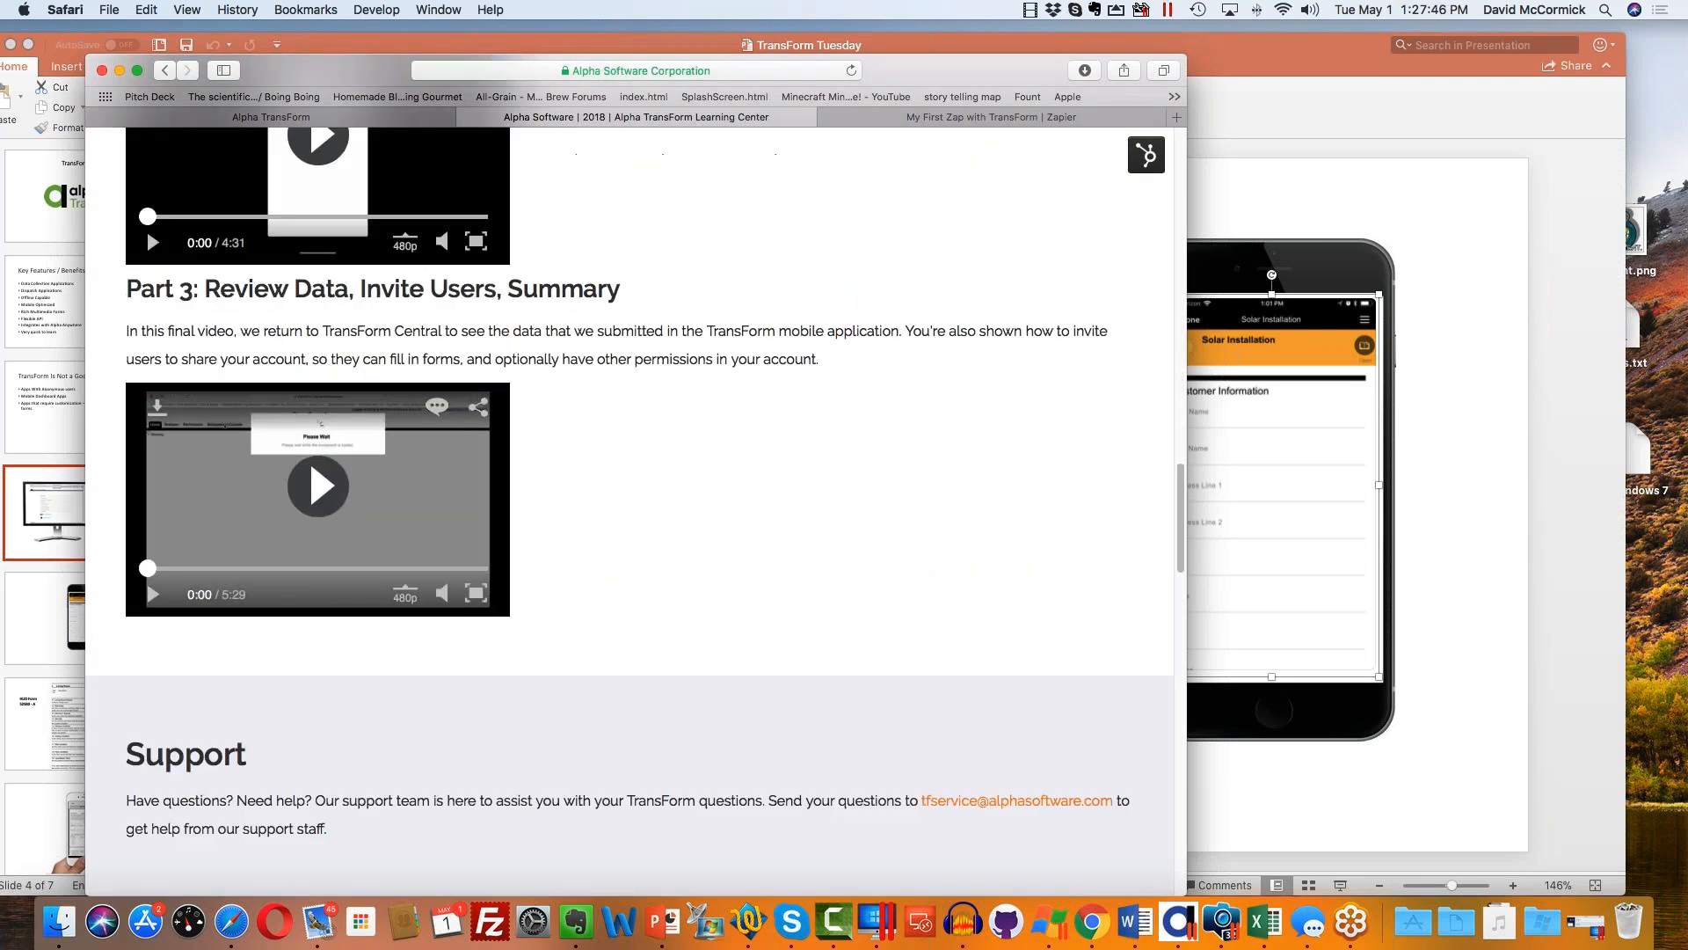
pyautogui.scroll(20, 630, 510)
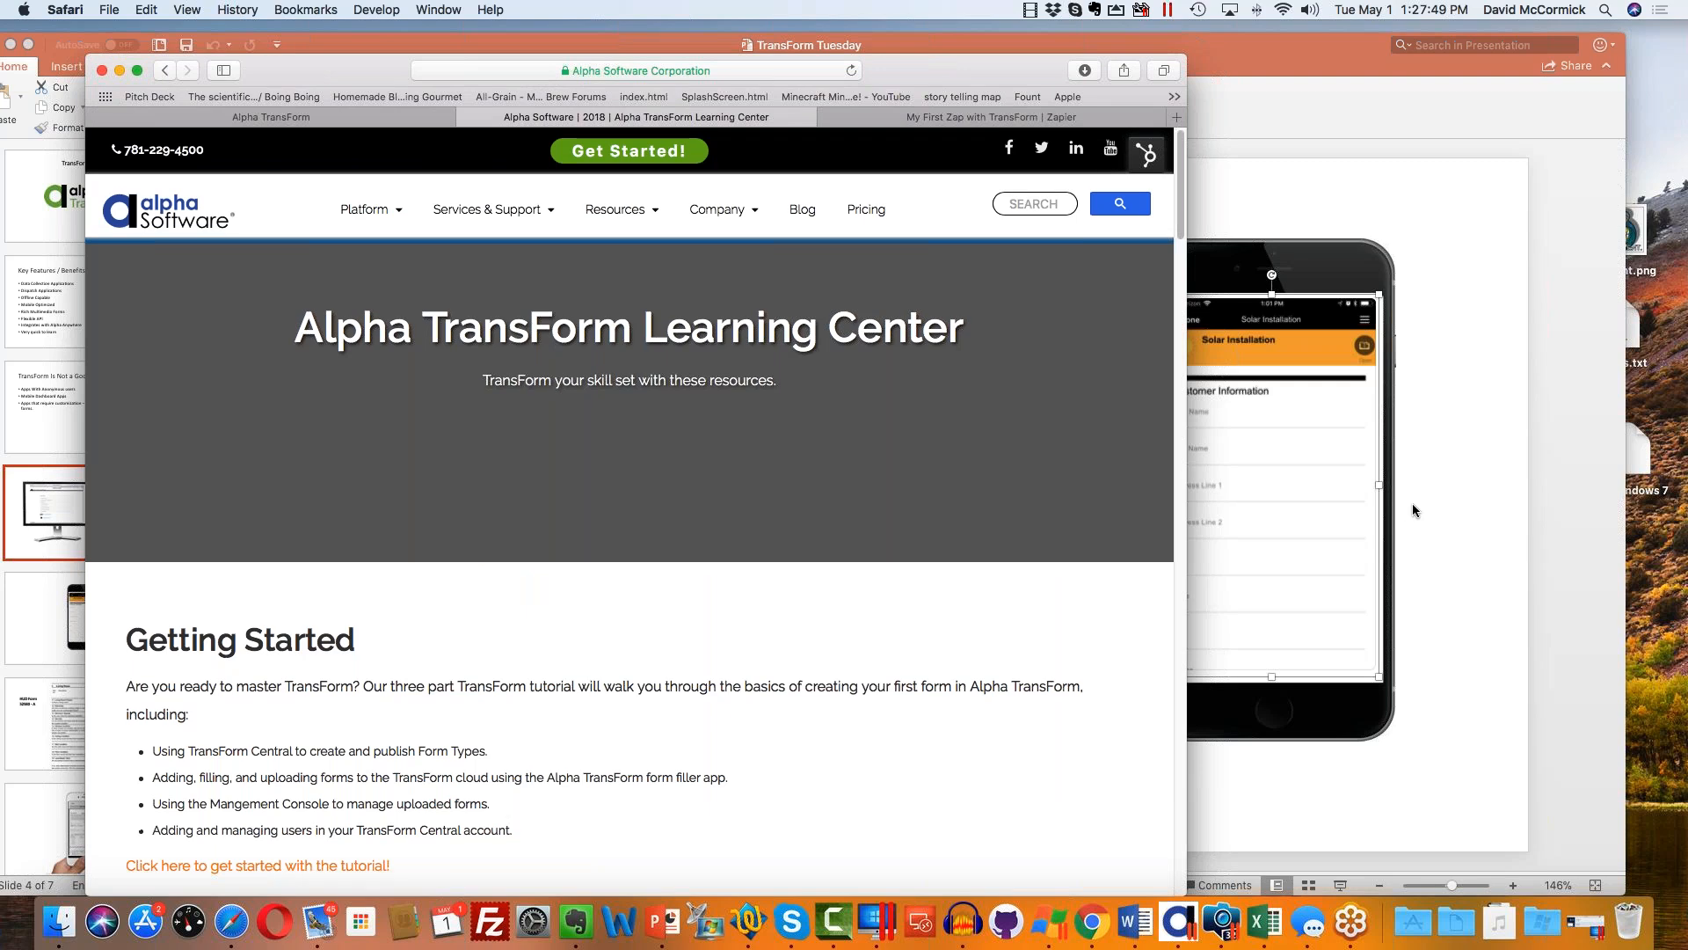
pyautogui.click(1326, 418)
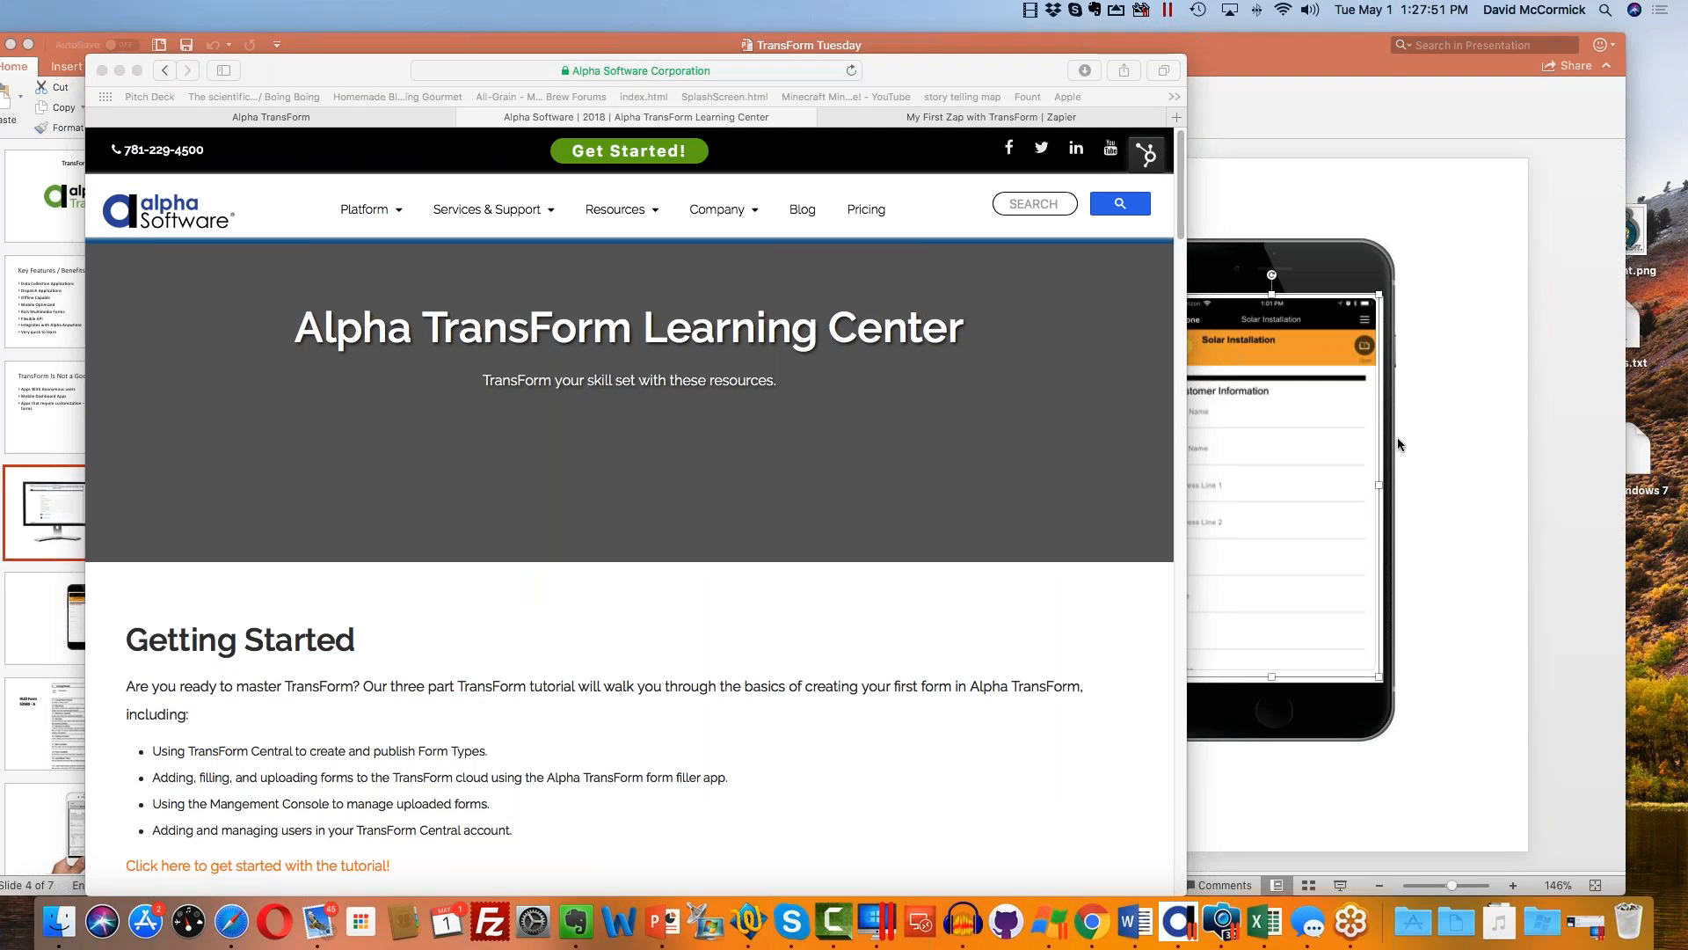